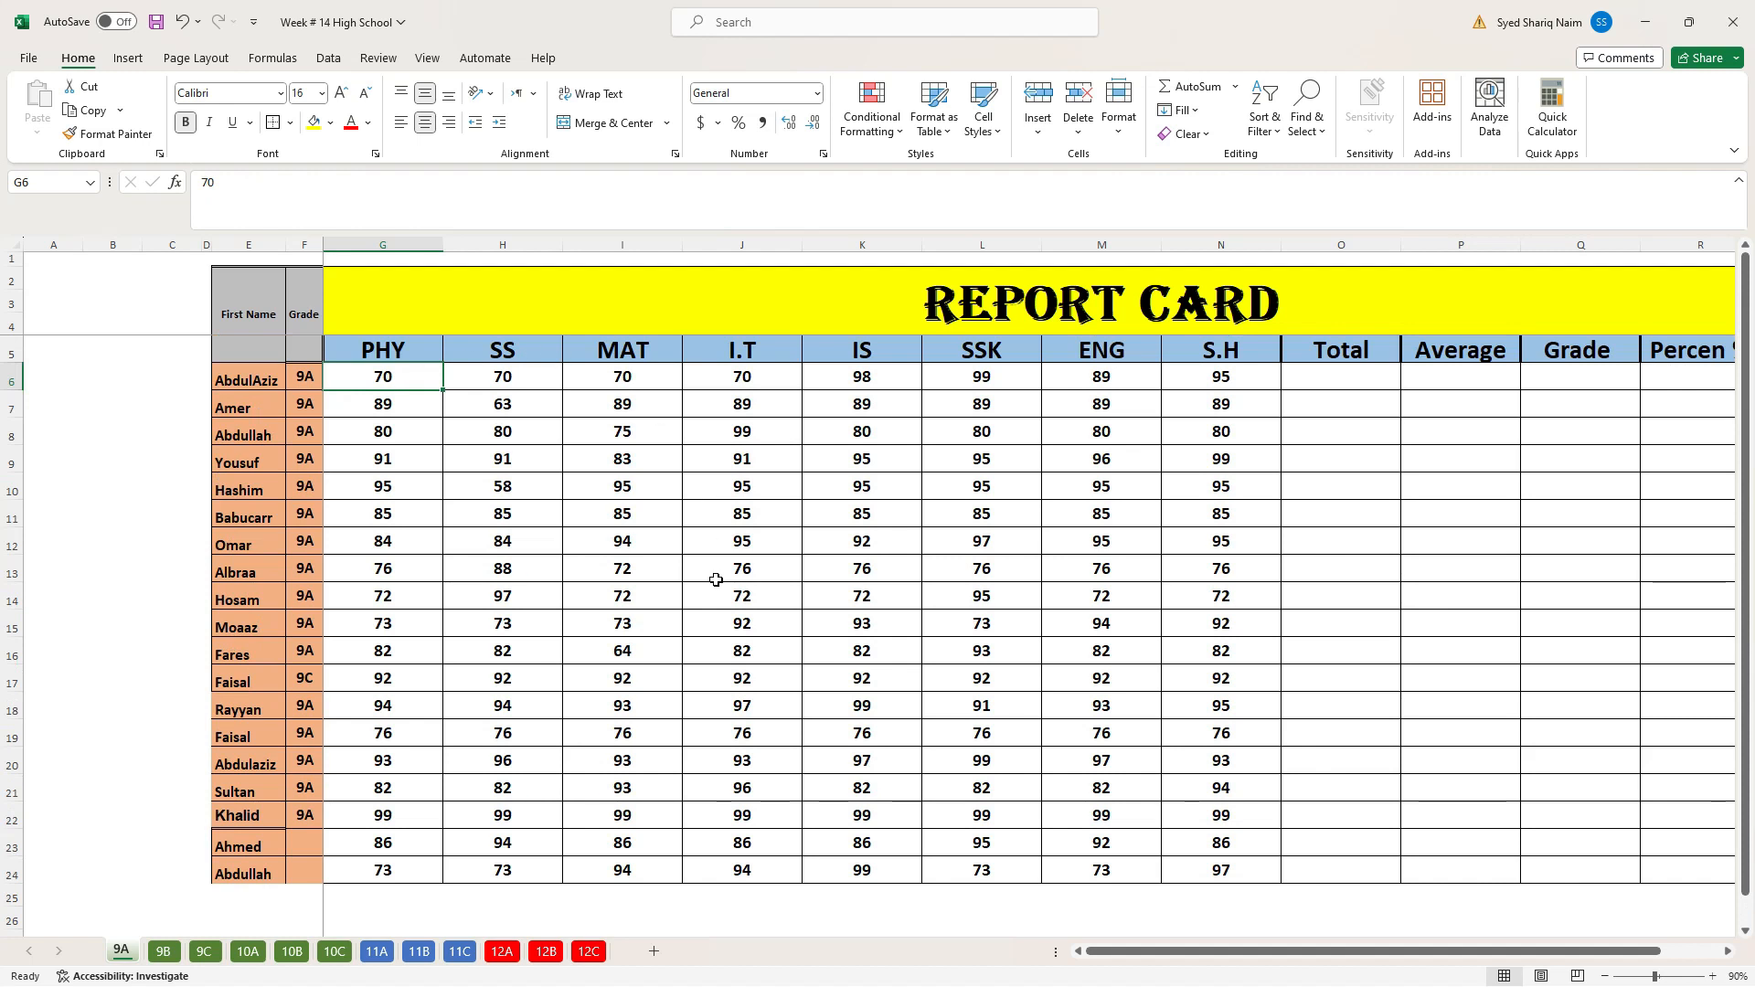
# Remove the existing frozen panes from the 9A report card sheet
pyautogui.click(391, 347)
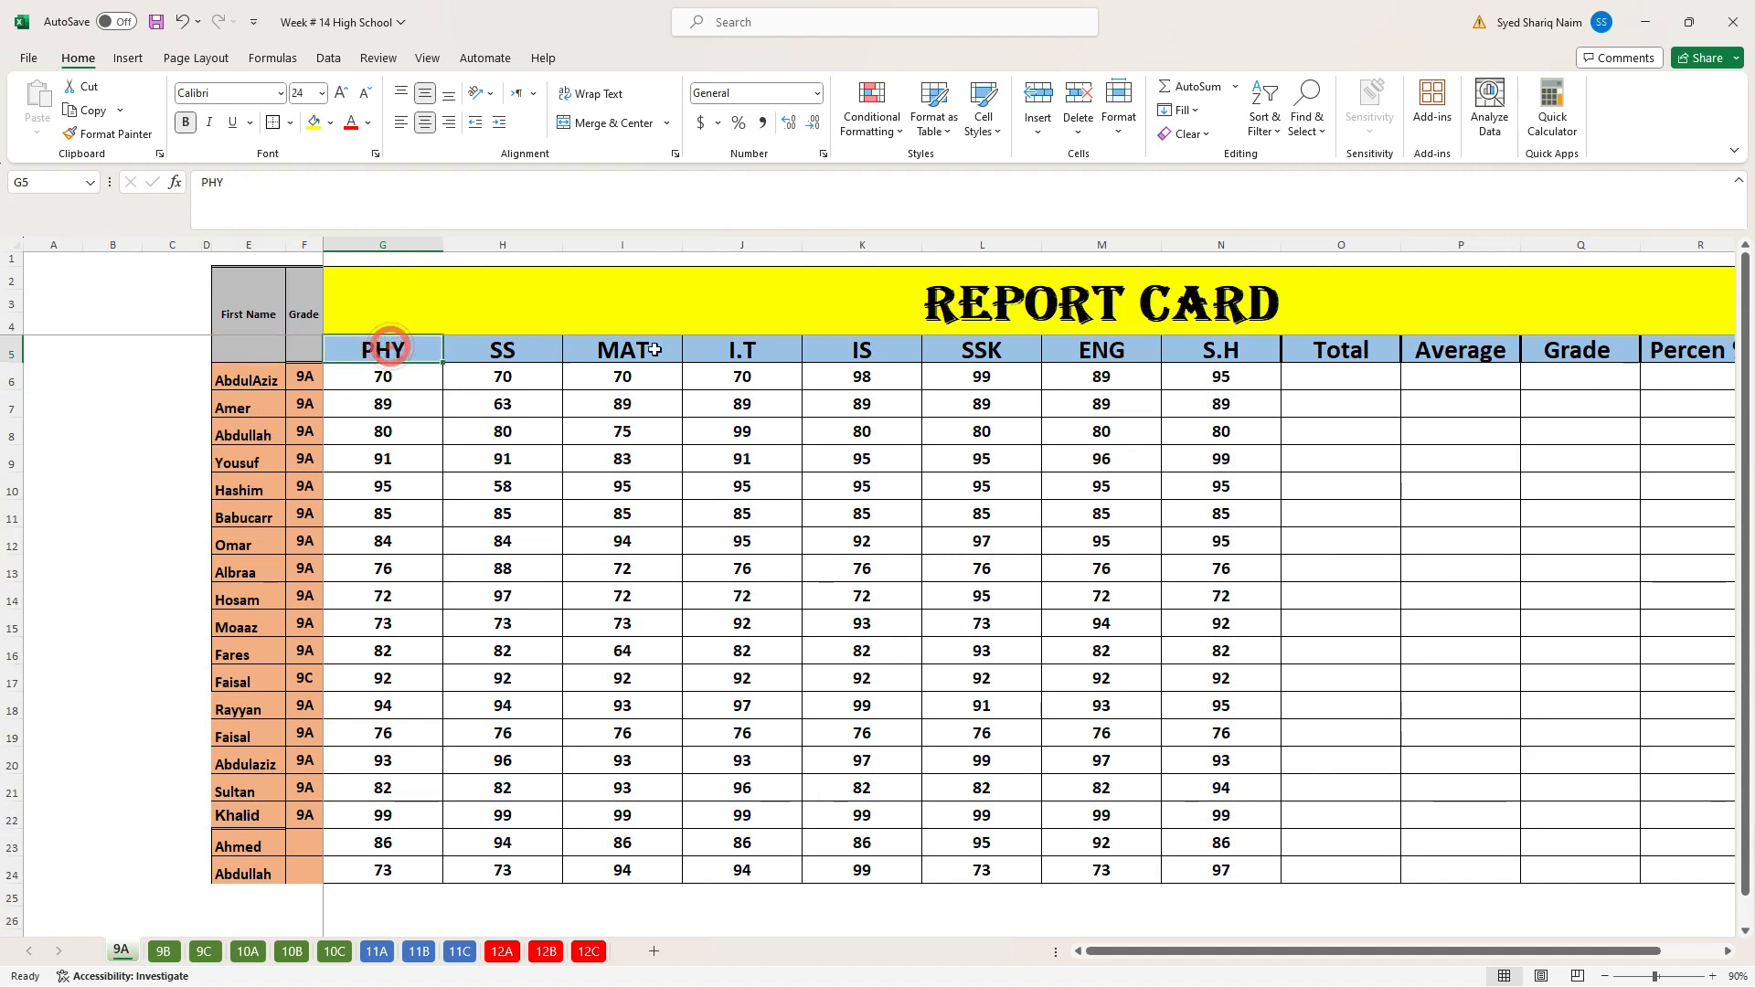
pyautogui.scroll(-2, 460, 455)
pyautogui.scroll(-1, 460, 455)
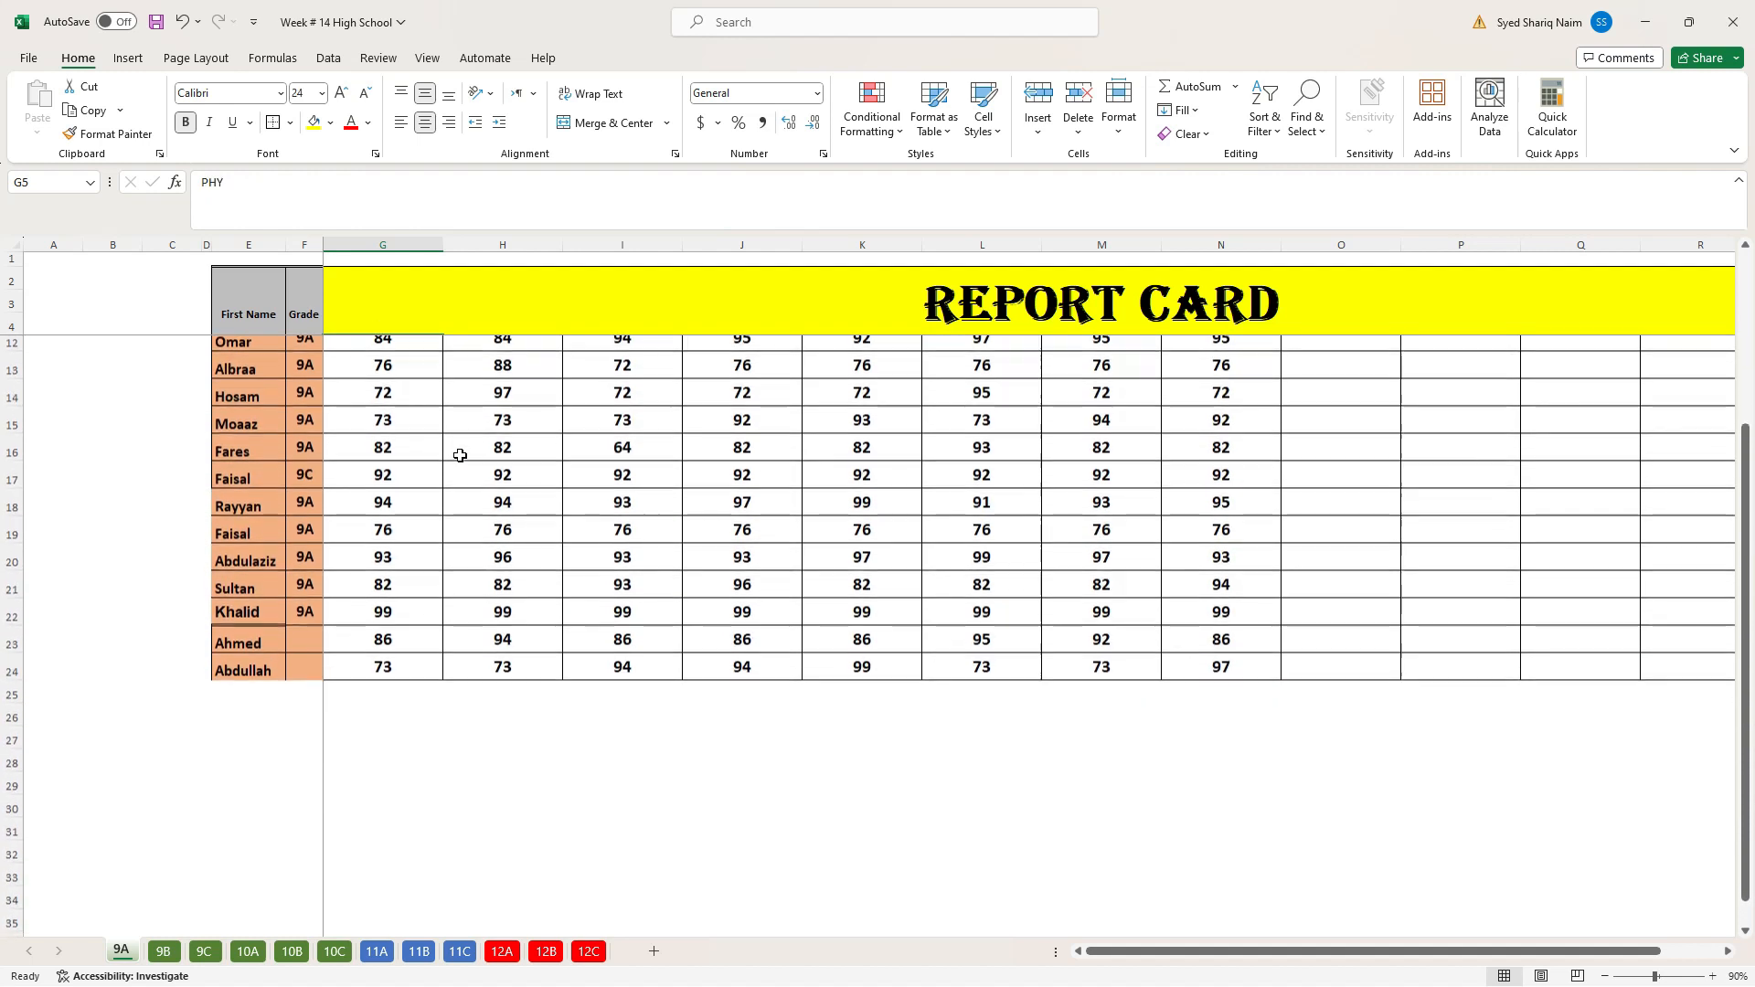
pyautogui.scroll(3, 383, 401)
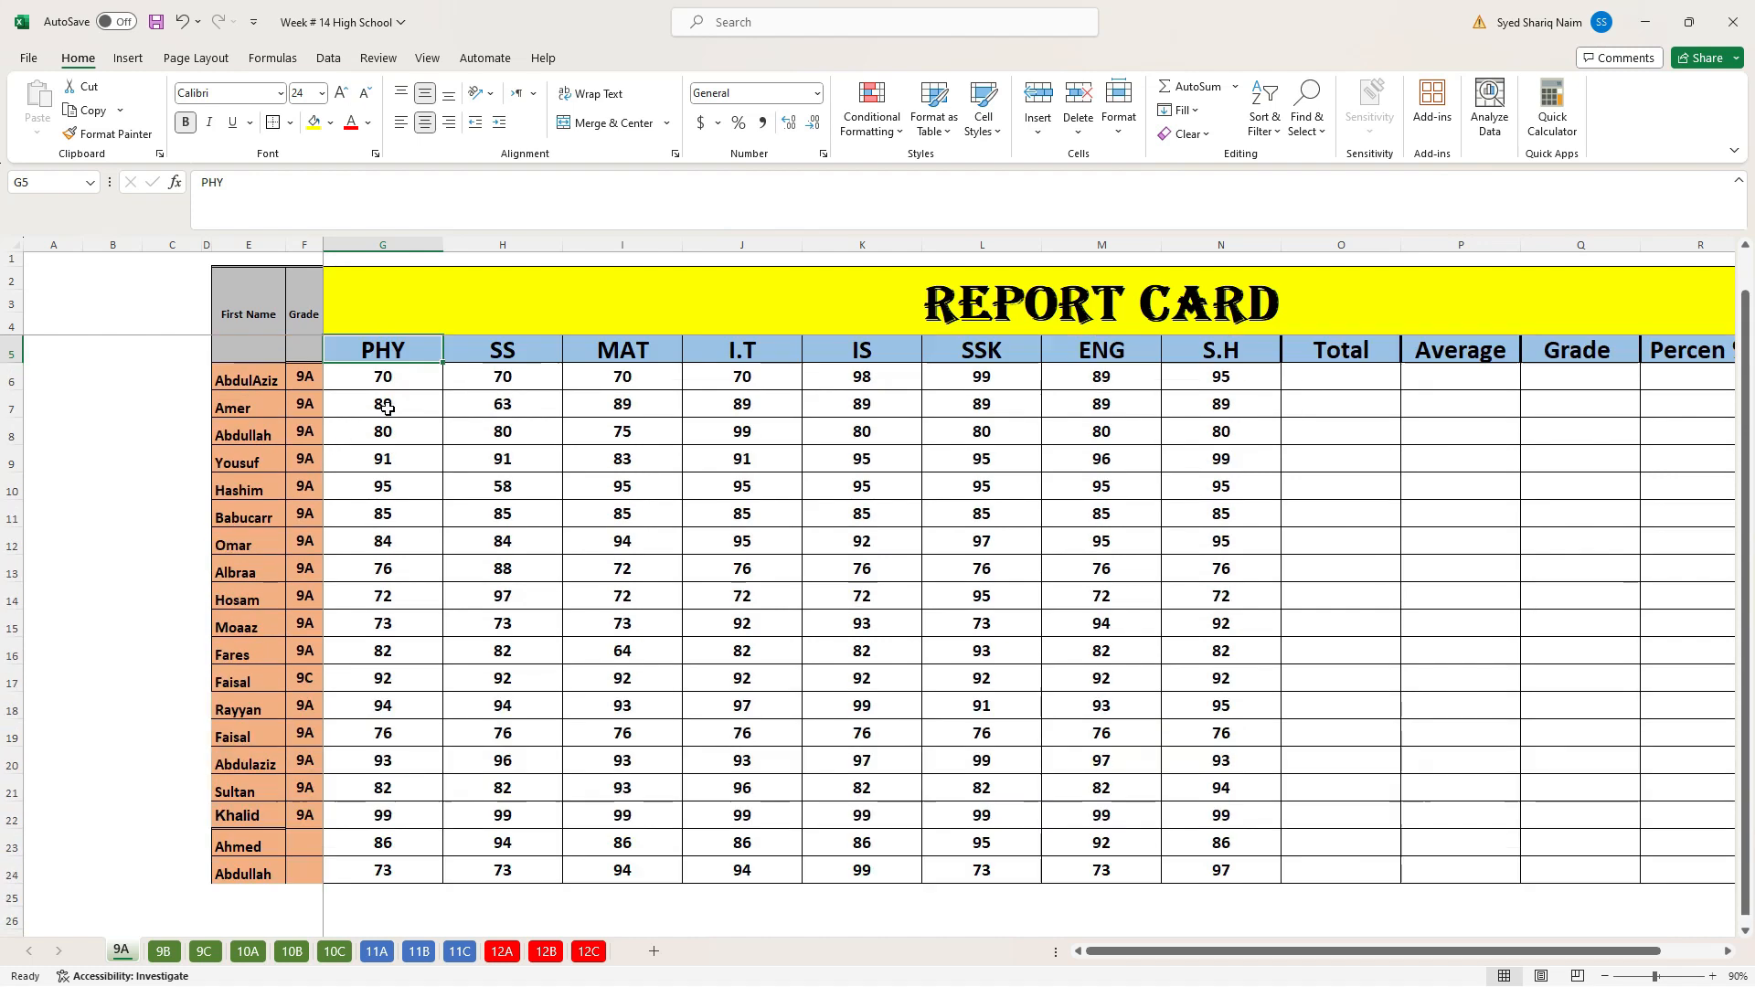
pyautogui.click(407, 381)
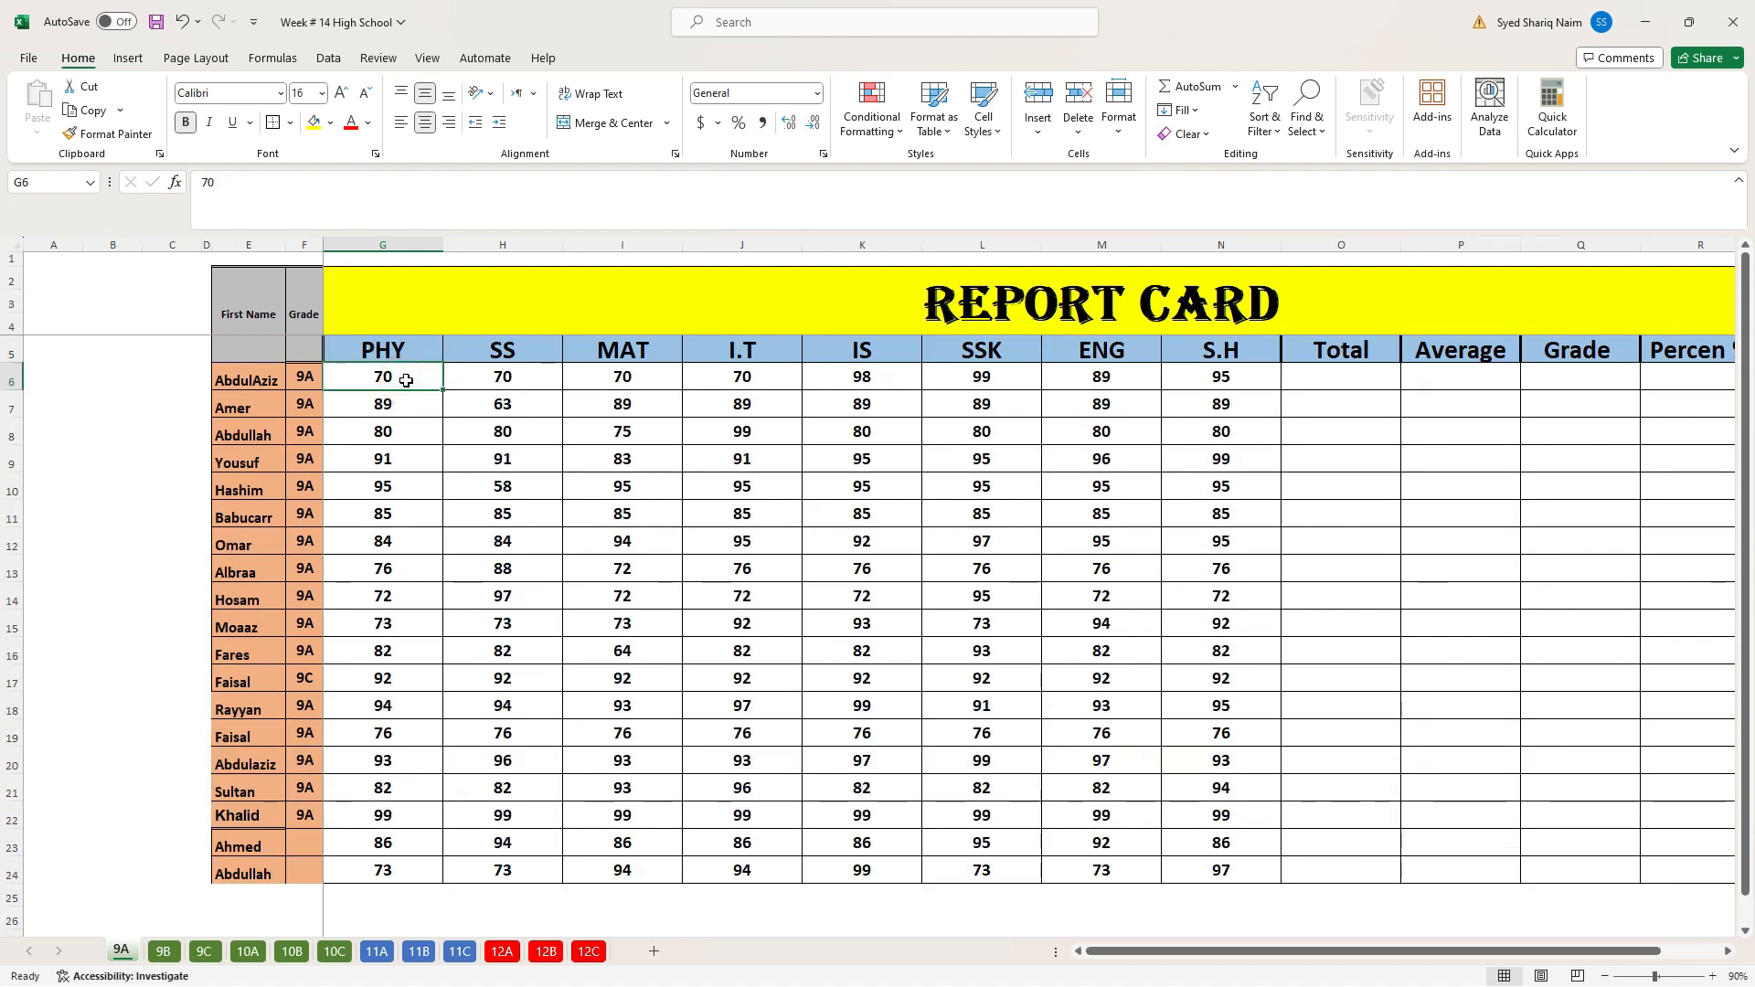
pyautogui.click(428, 348)
pyautogui.click(415, 385)
pyautogui.click(428, 58)
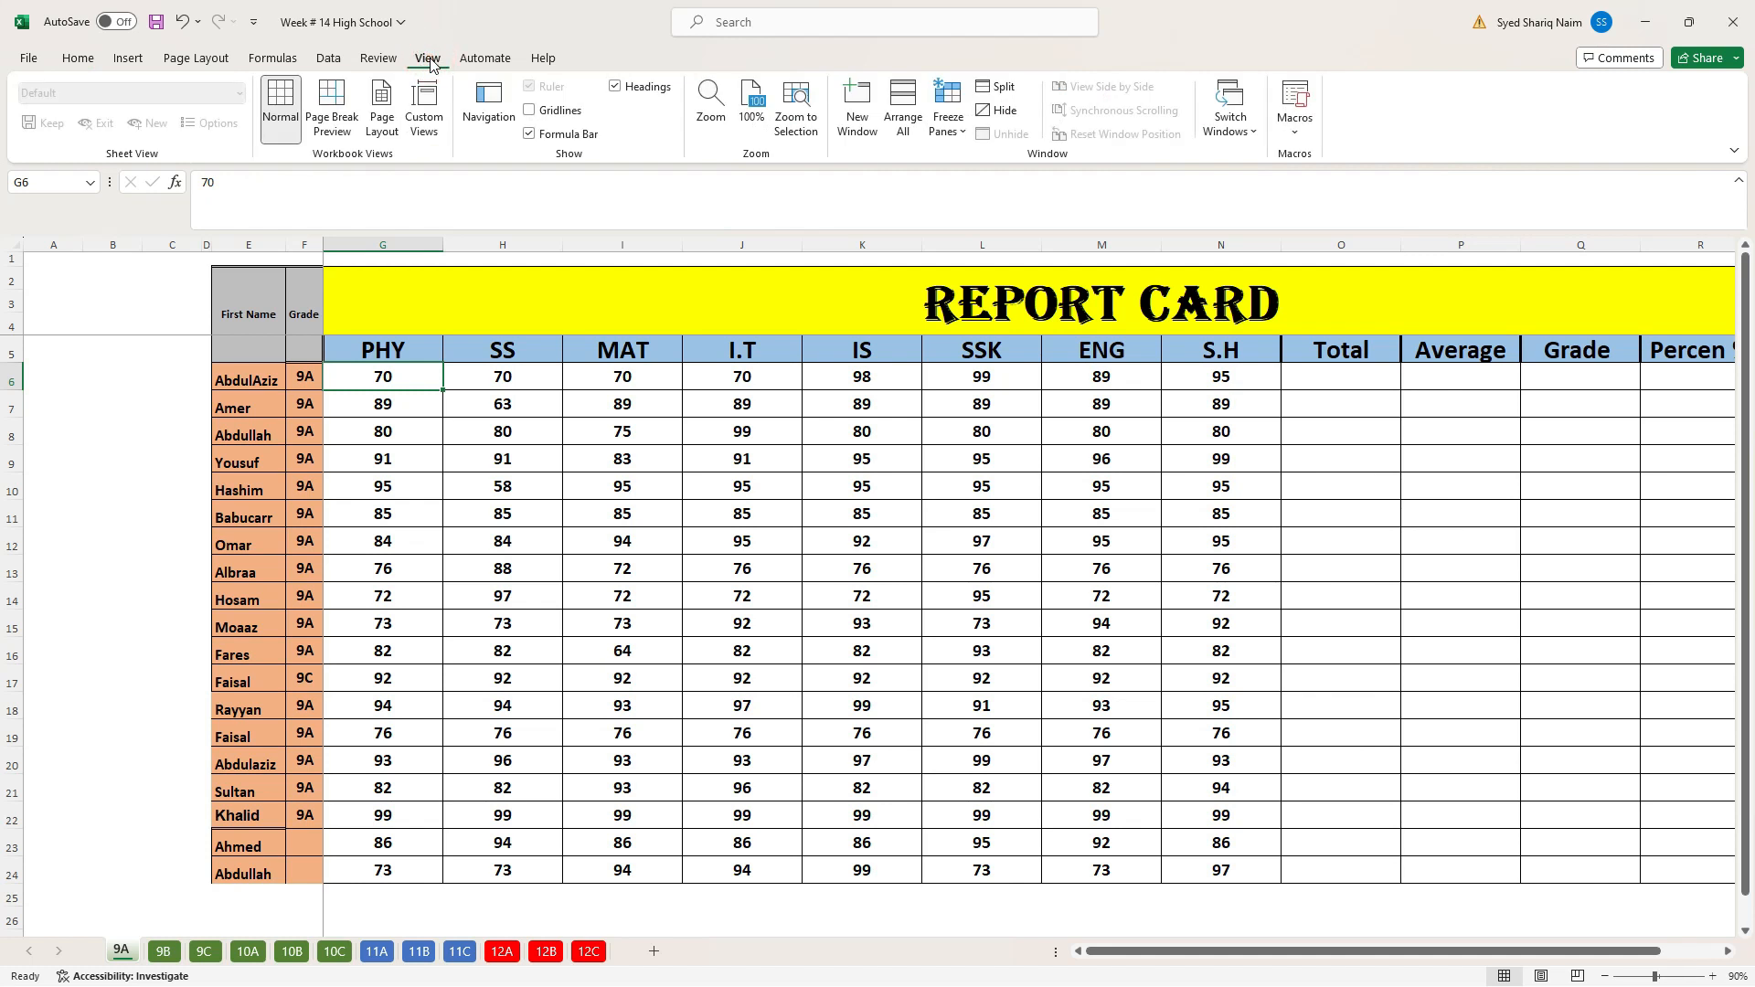
pyautogui.click(950, 124)
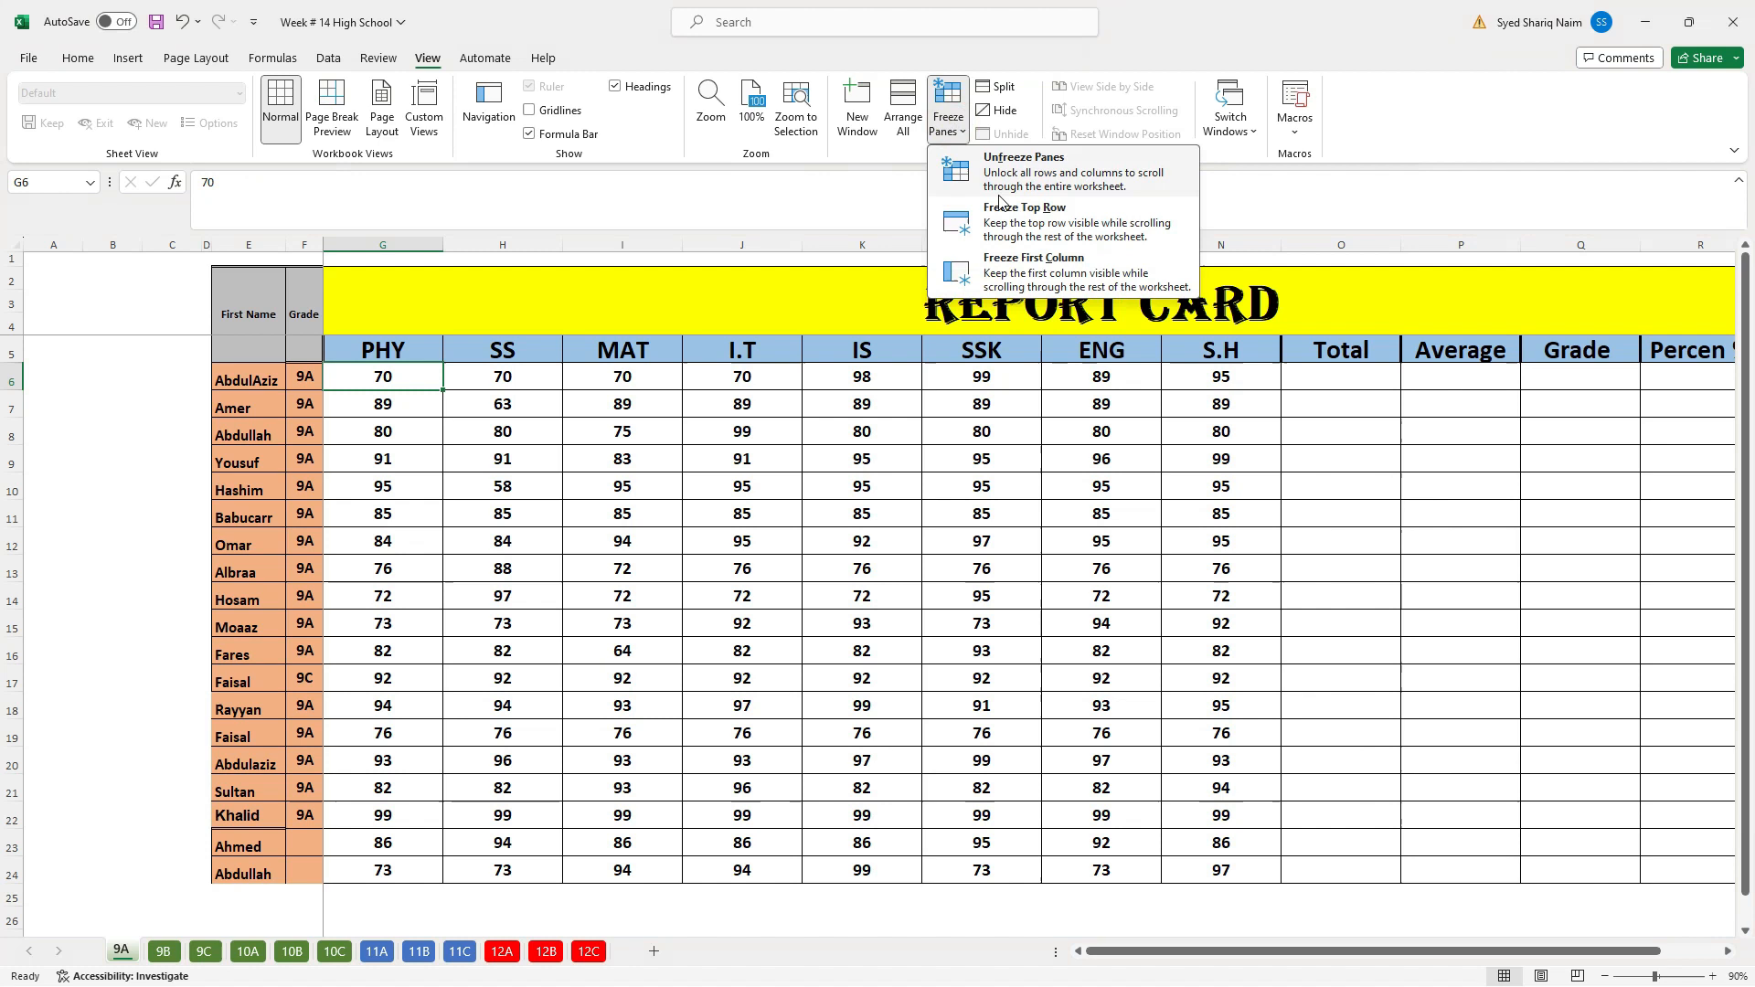
pyautogui.click(1024, 171)
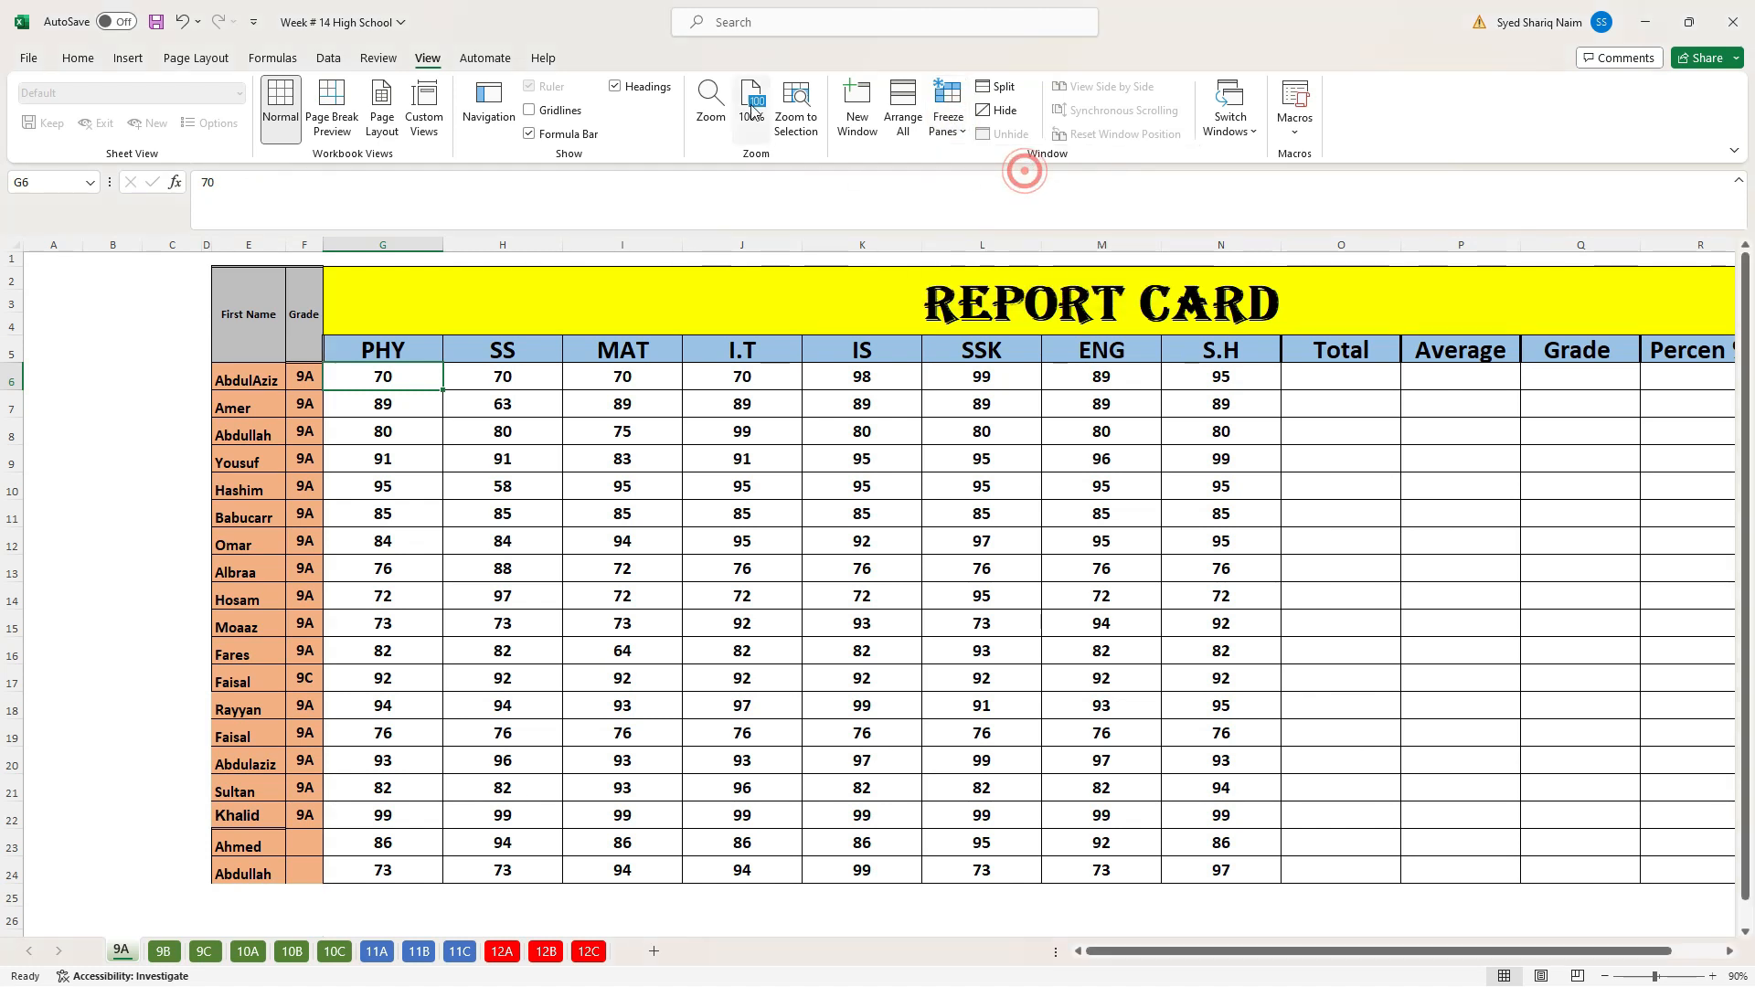
# Freeze the panes at cell G6 to lock the header rows and name columns, and check the result on the list
pyautogui.click(948, 116)
pyautogui.click(981, 168)
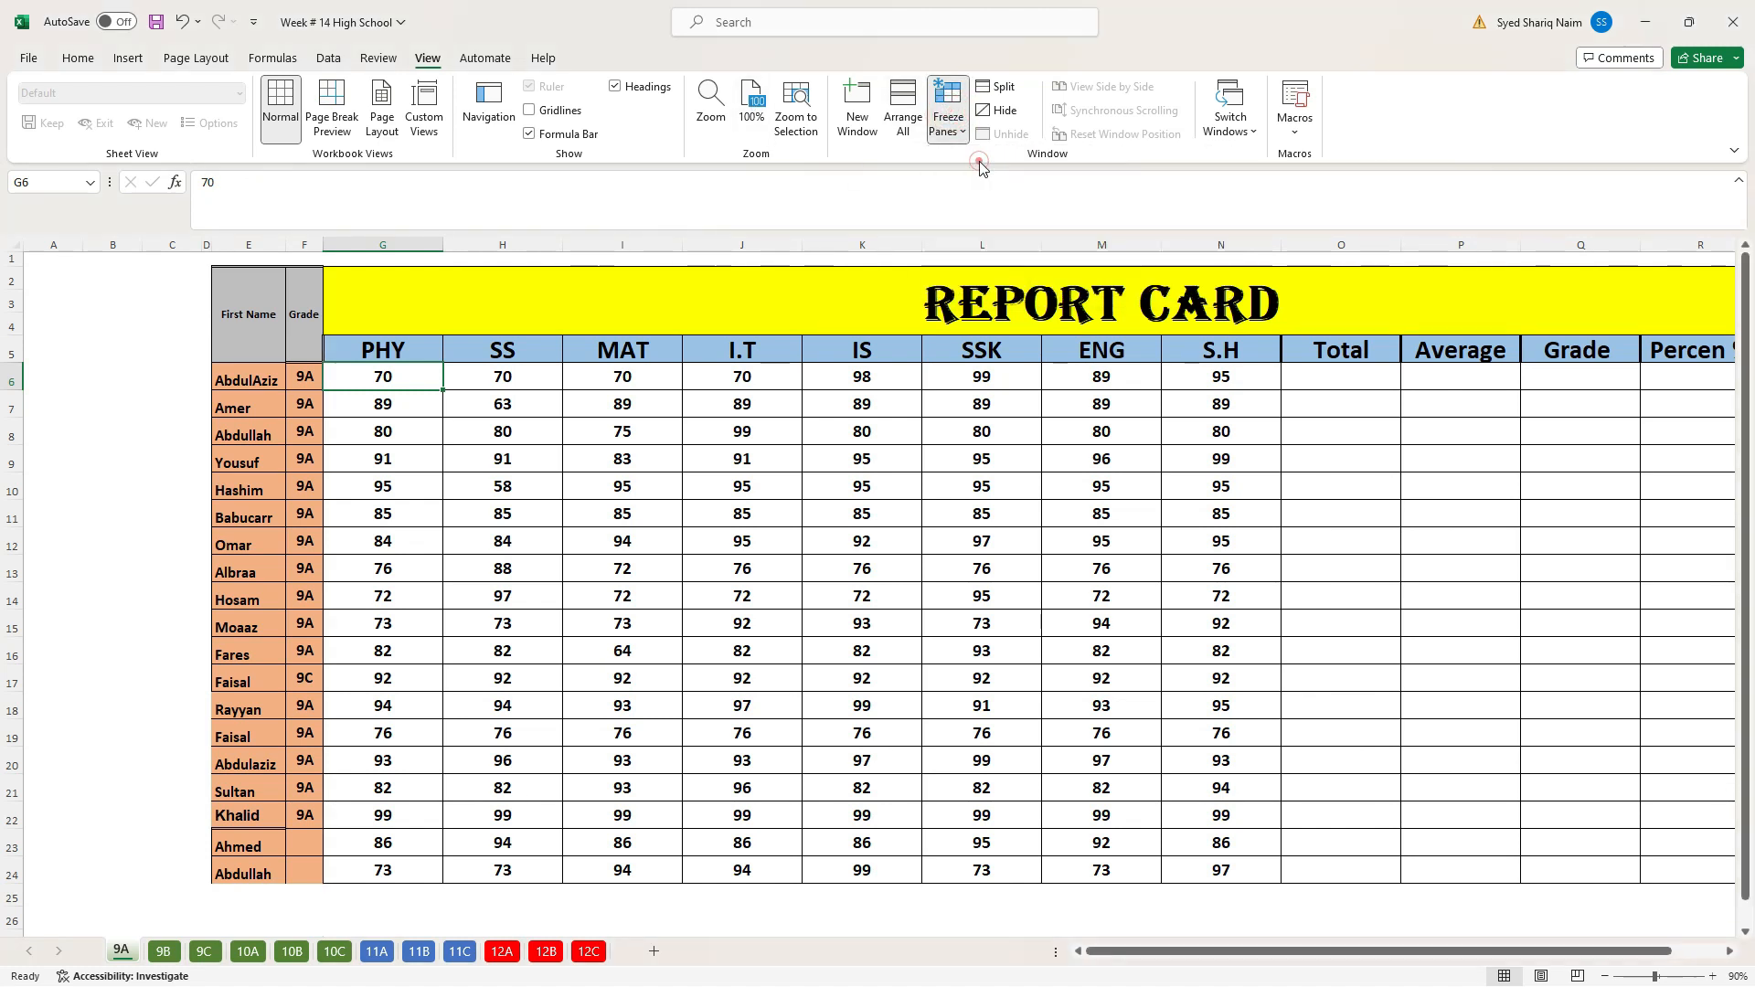
pyautogui.scroll(-4, 421, 371)
pyautogui.scroll(-3, 414, 372)
pyautogui.scroll(5, 414, 371)
pyautogui.scroll(2, 414, 371)
pyautogui.scroll(-4, 414, 372)
pyautogui.scroll(3, 414, 372)
pyautogui.scroll(1, 414, 371)
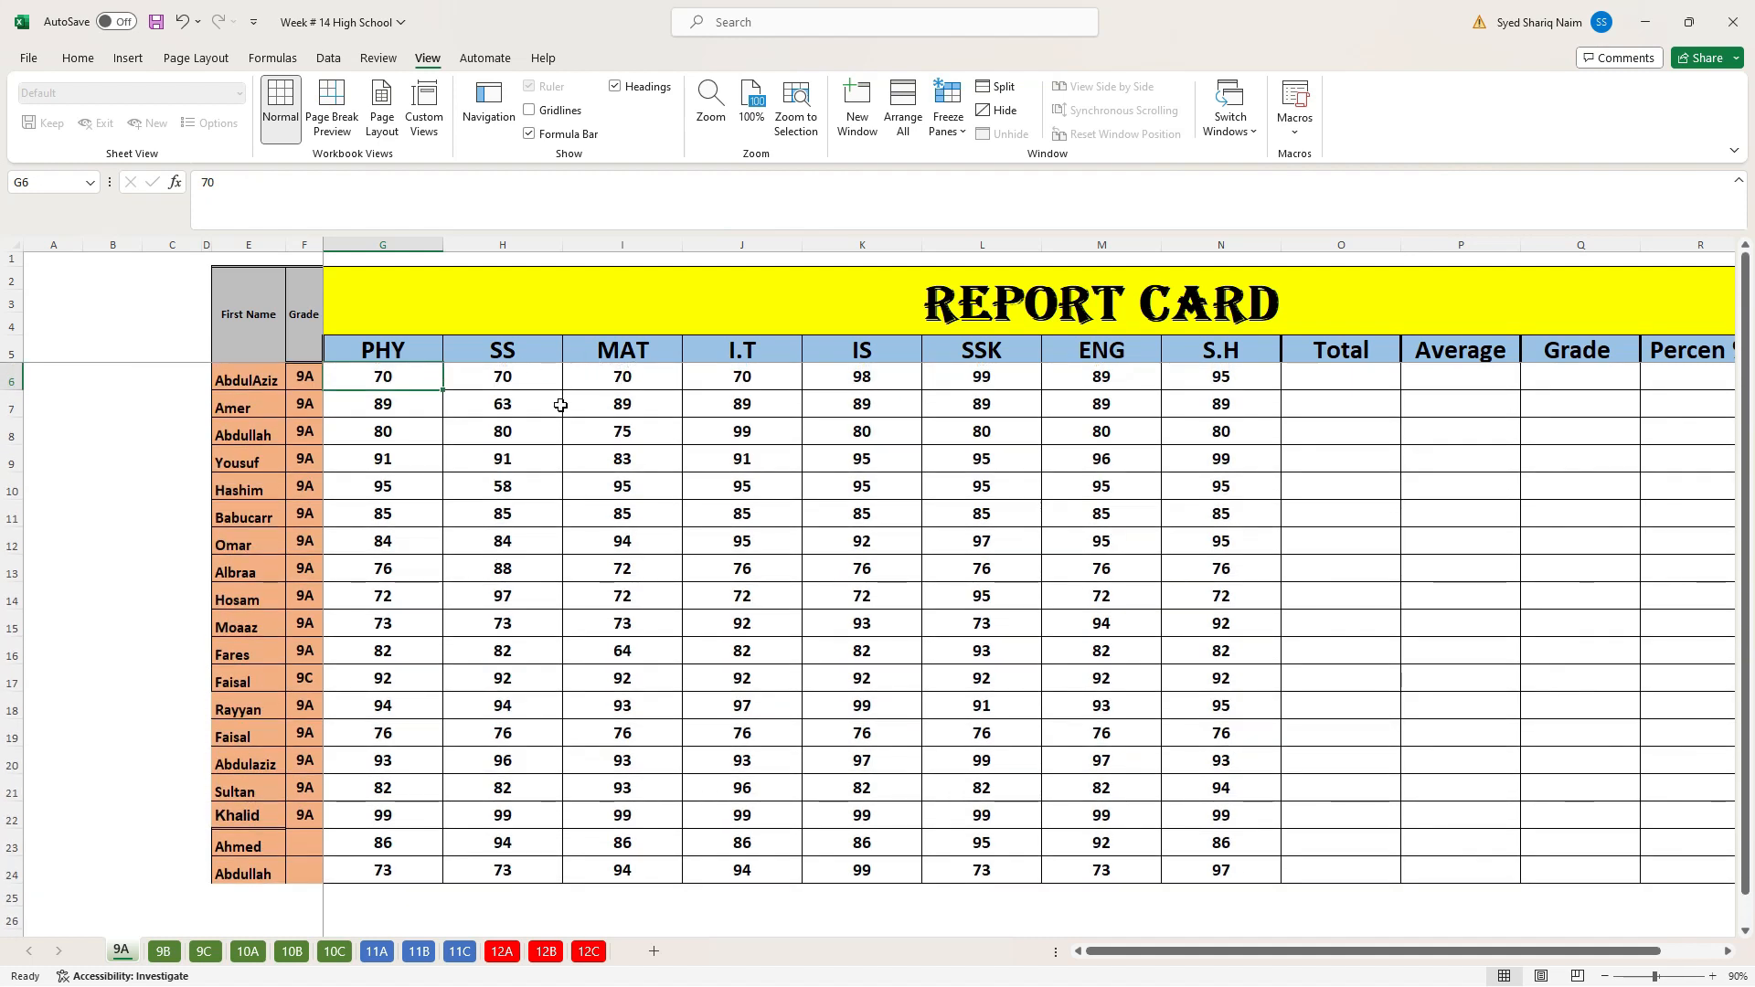
pyautogui.click(420, 385)
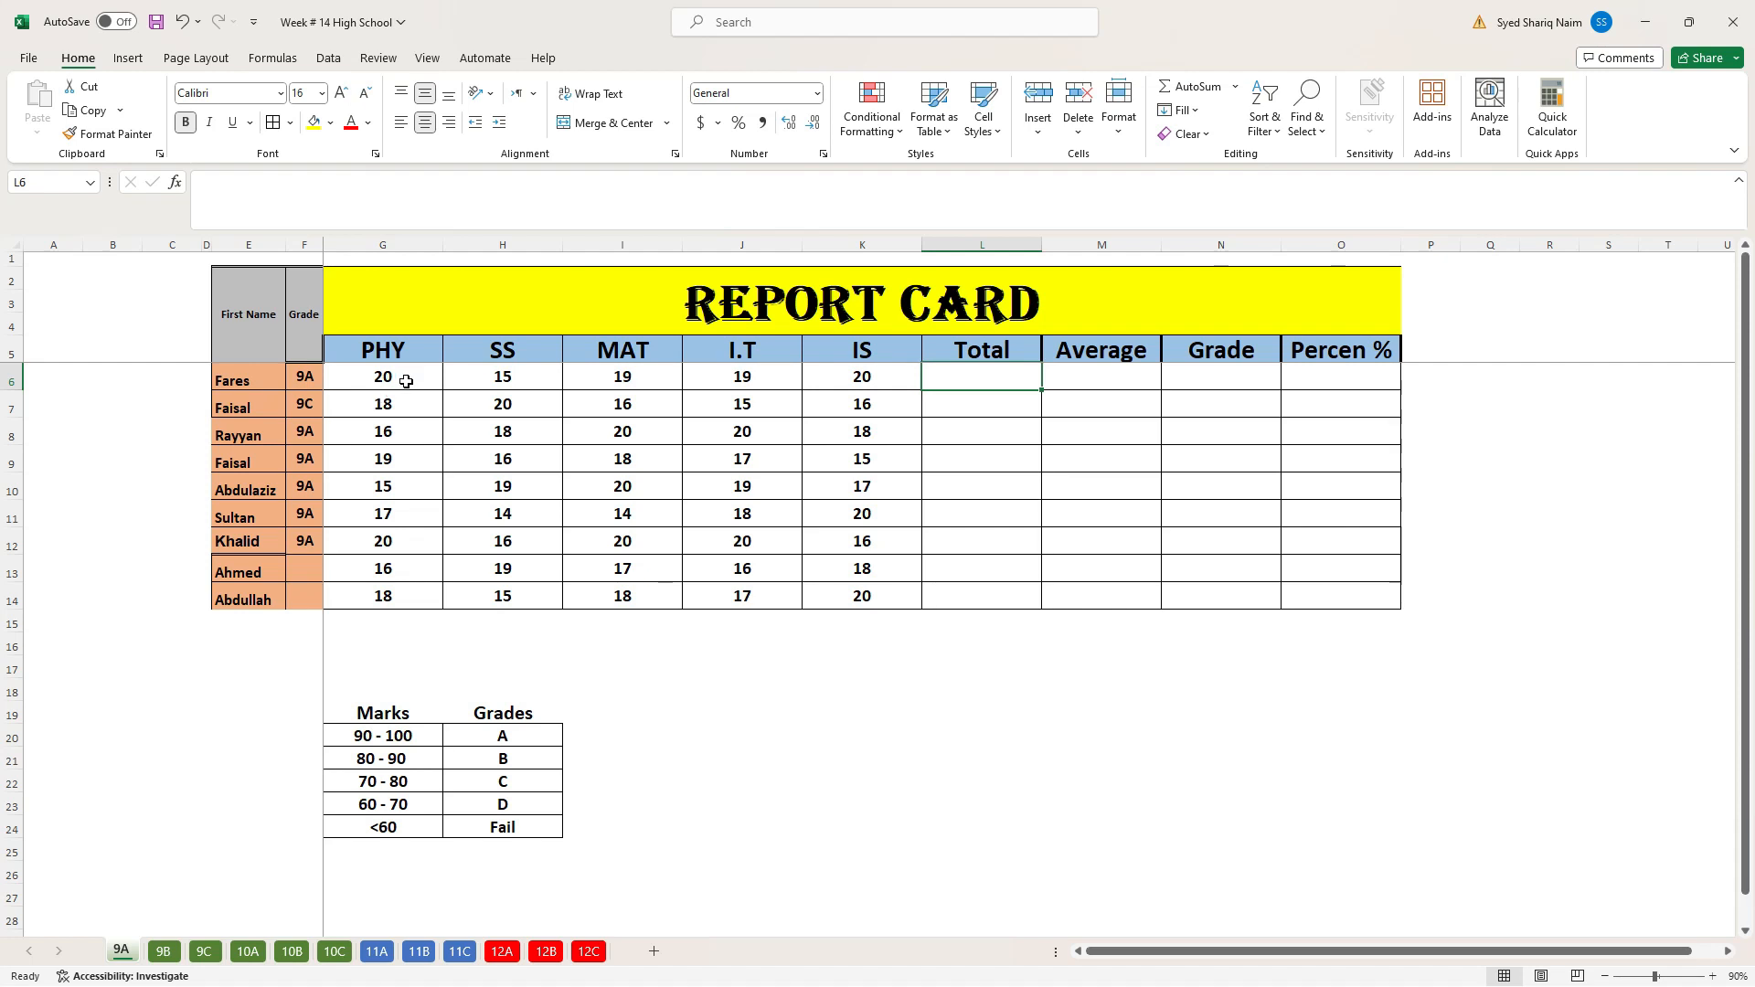
# Copy the grade value 9A from cell F12 into the empty cell F13
pyautogui.click(313, 543)
pyautogui.hotkey('ctrl', 'c')
pyautogui.click(313, 572)
pyautogui.hotkey('ctrl', 'v')
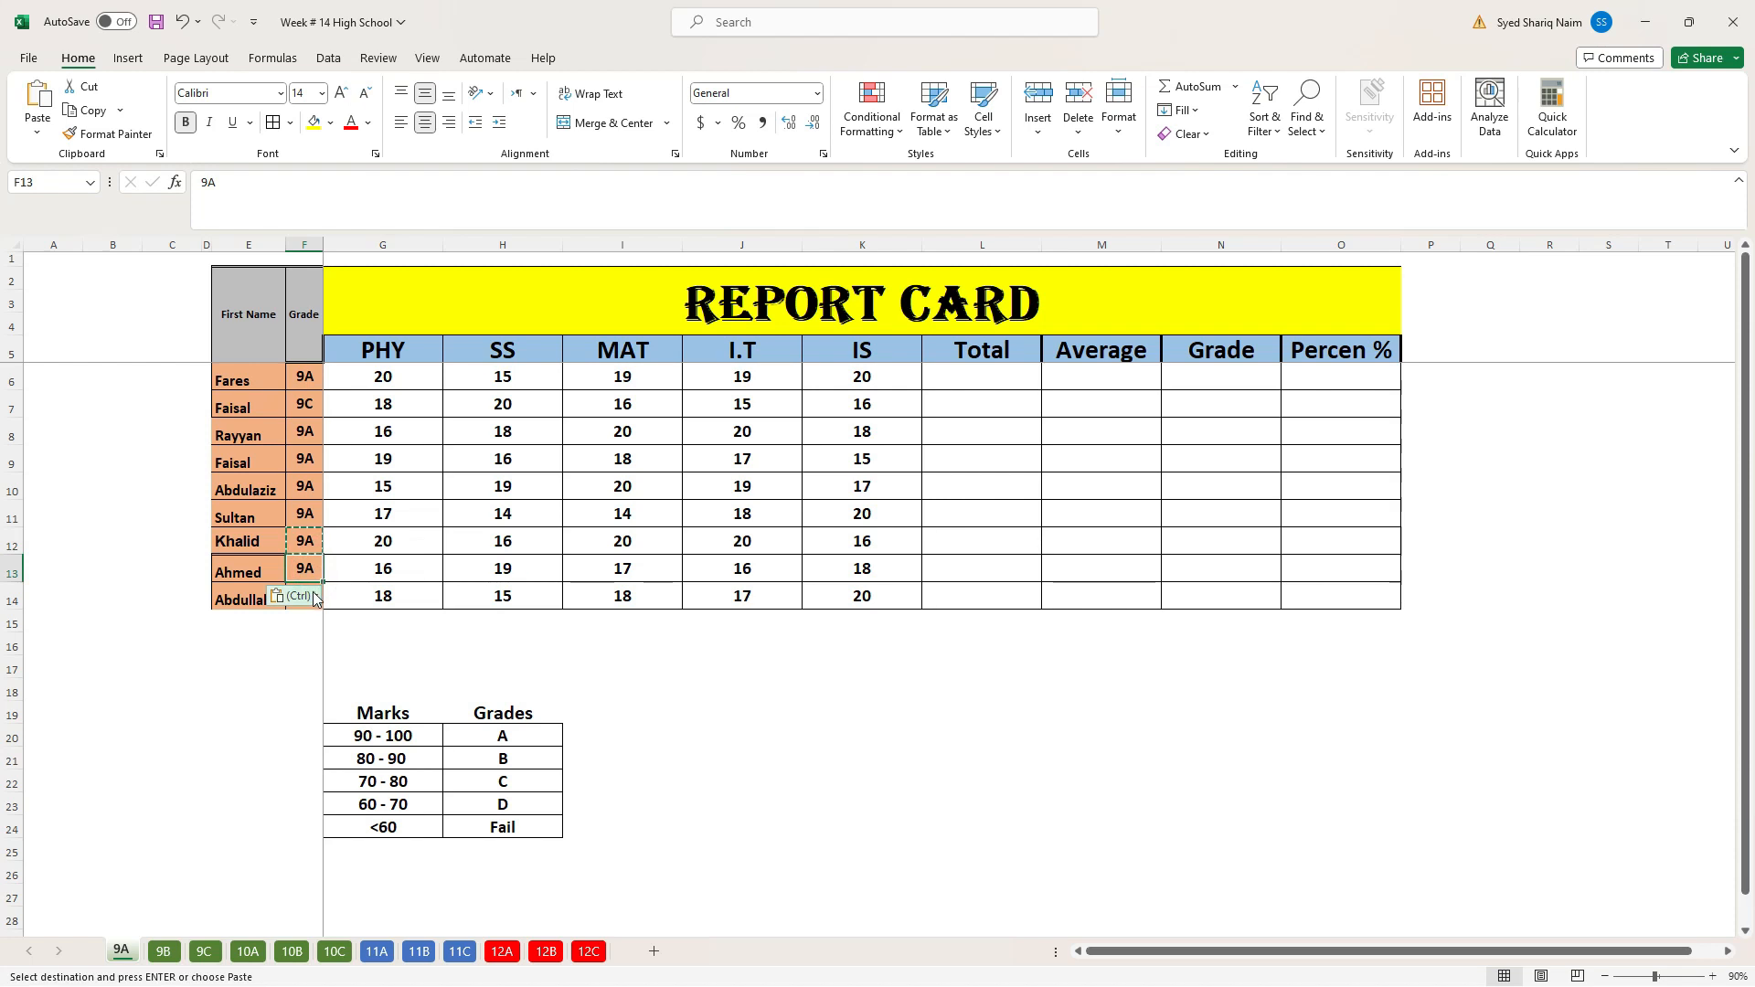
pyautogui.click(316, 618)
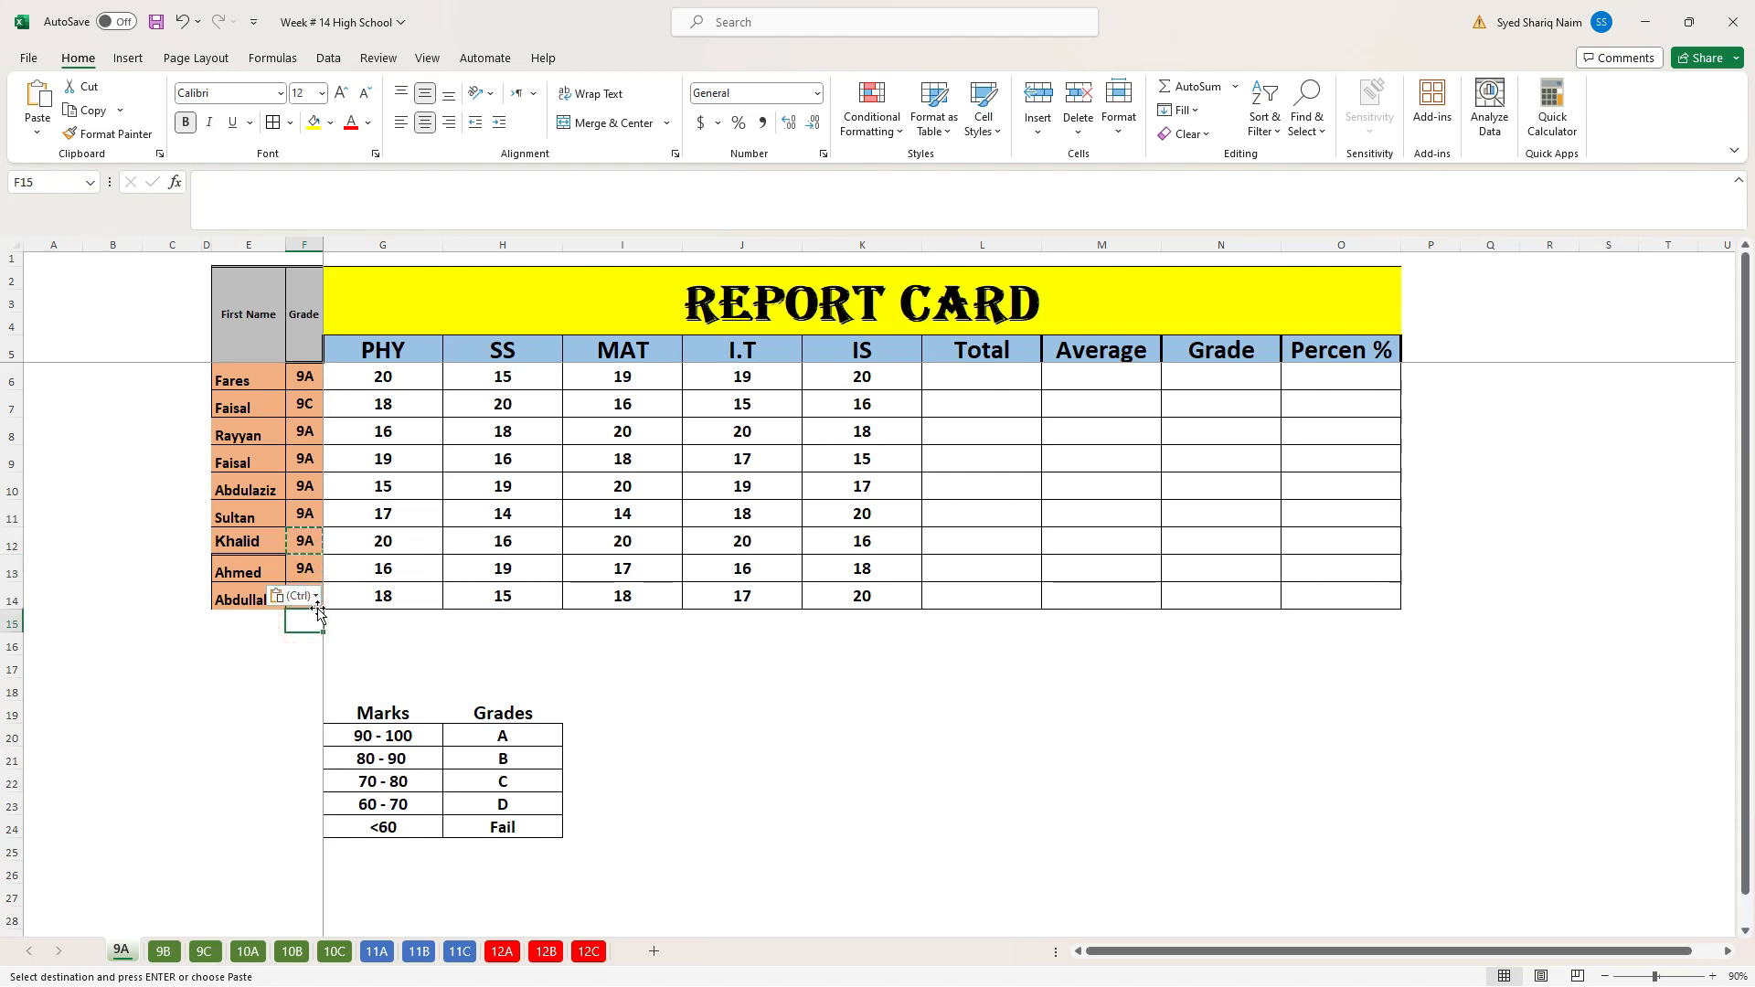
pyautogui.click(348, 595)
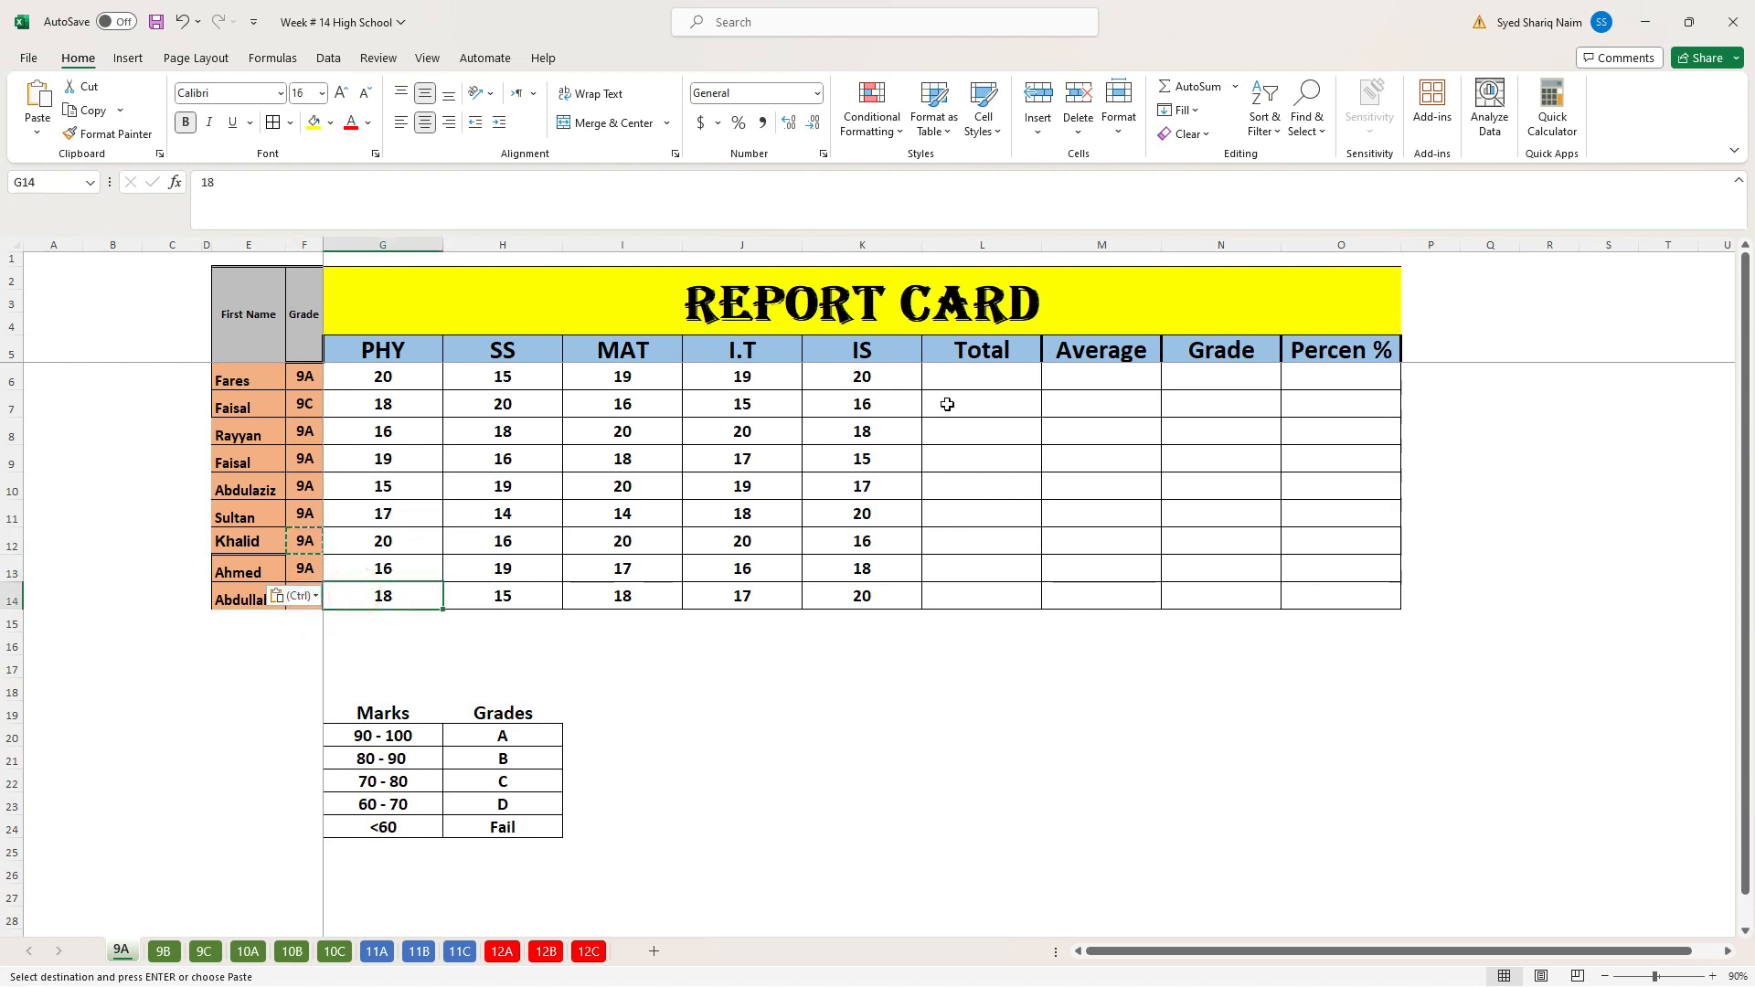
pyautogui.click(960, 380)
pyautogui.click(1124, 382)
pyautogui.click(1238, 375)
pyautogui.click(1312, 373)
# Enter =SUM(G6:K6) in Total cell L6 to add up the first student's subject marks
pyautogui.click(973, 375)
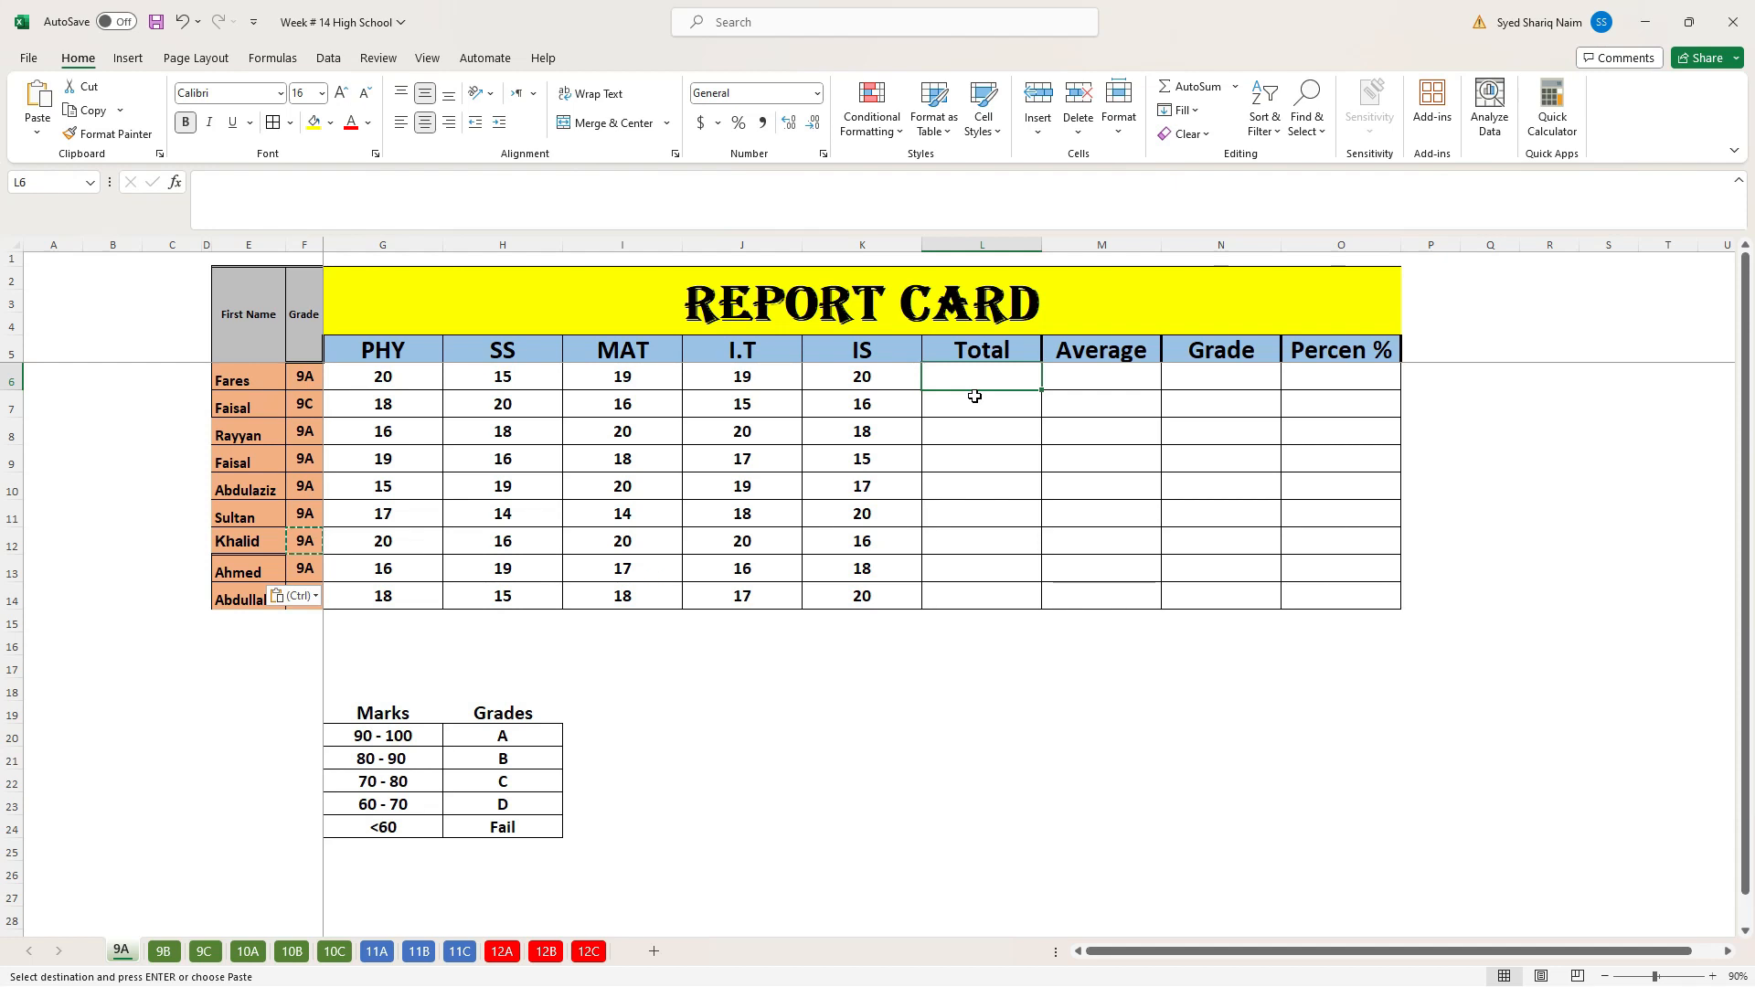
pyautogui.write('=')
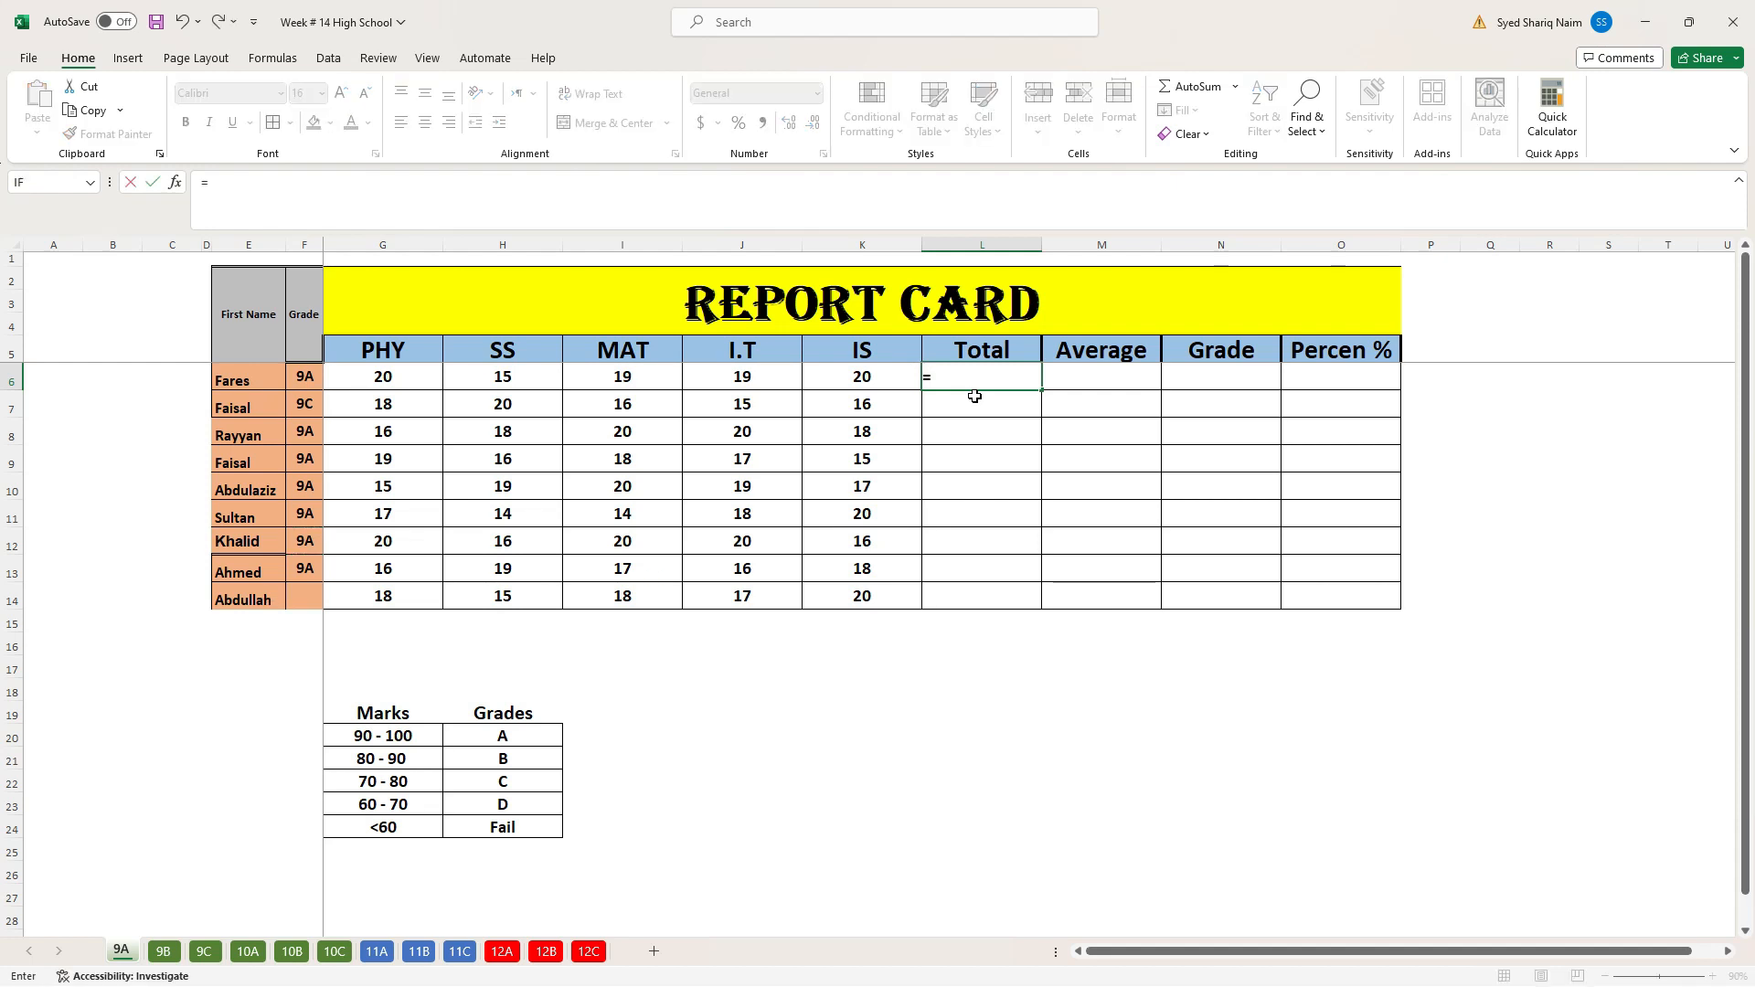
pyautogui.write('SUm')
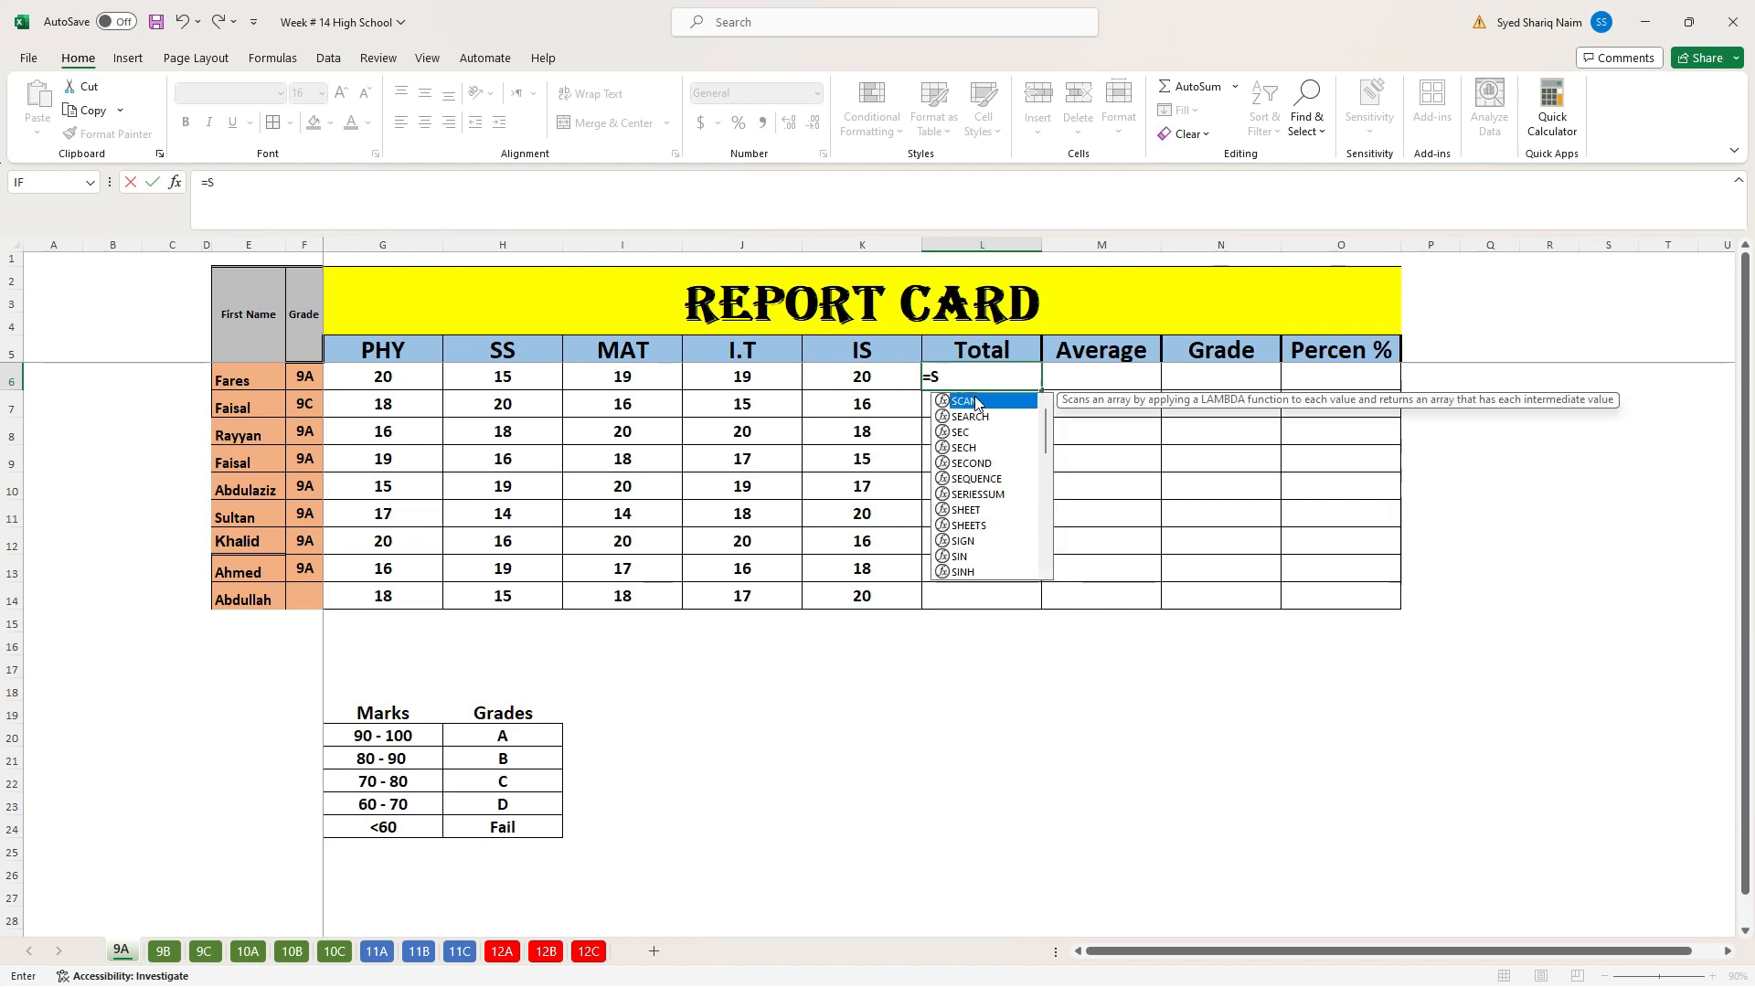
pyautogui.press('BackSpace')
pyautogui.press('BackSpace')
pyautogui.write('um')
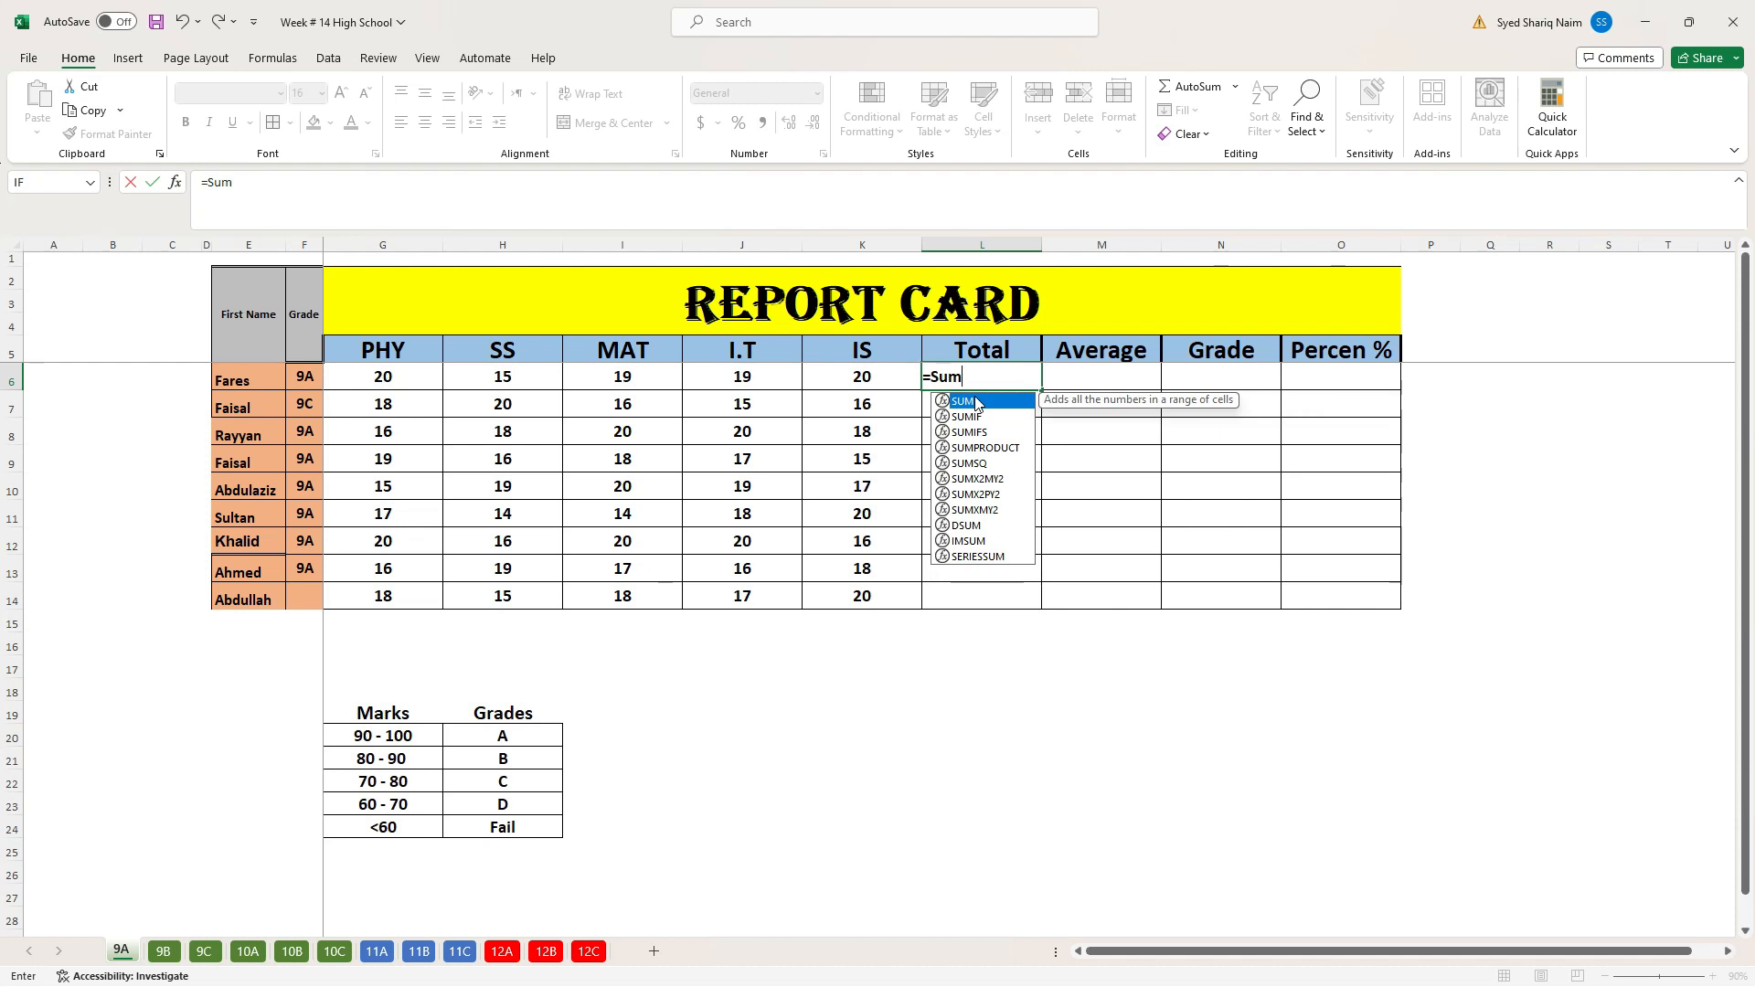
pyautogui.write('(')
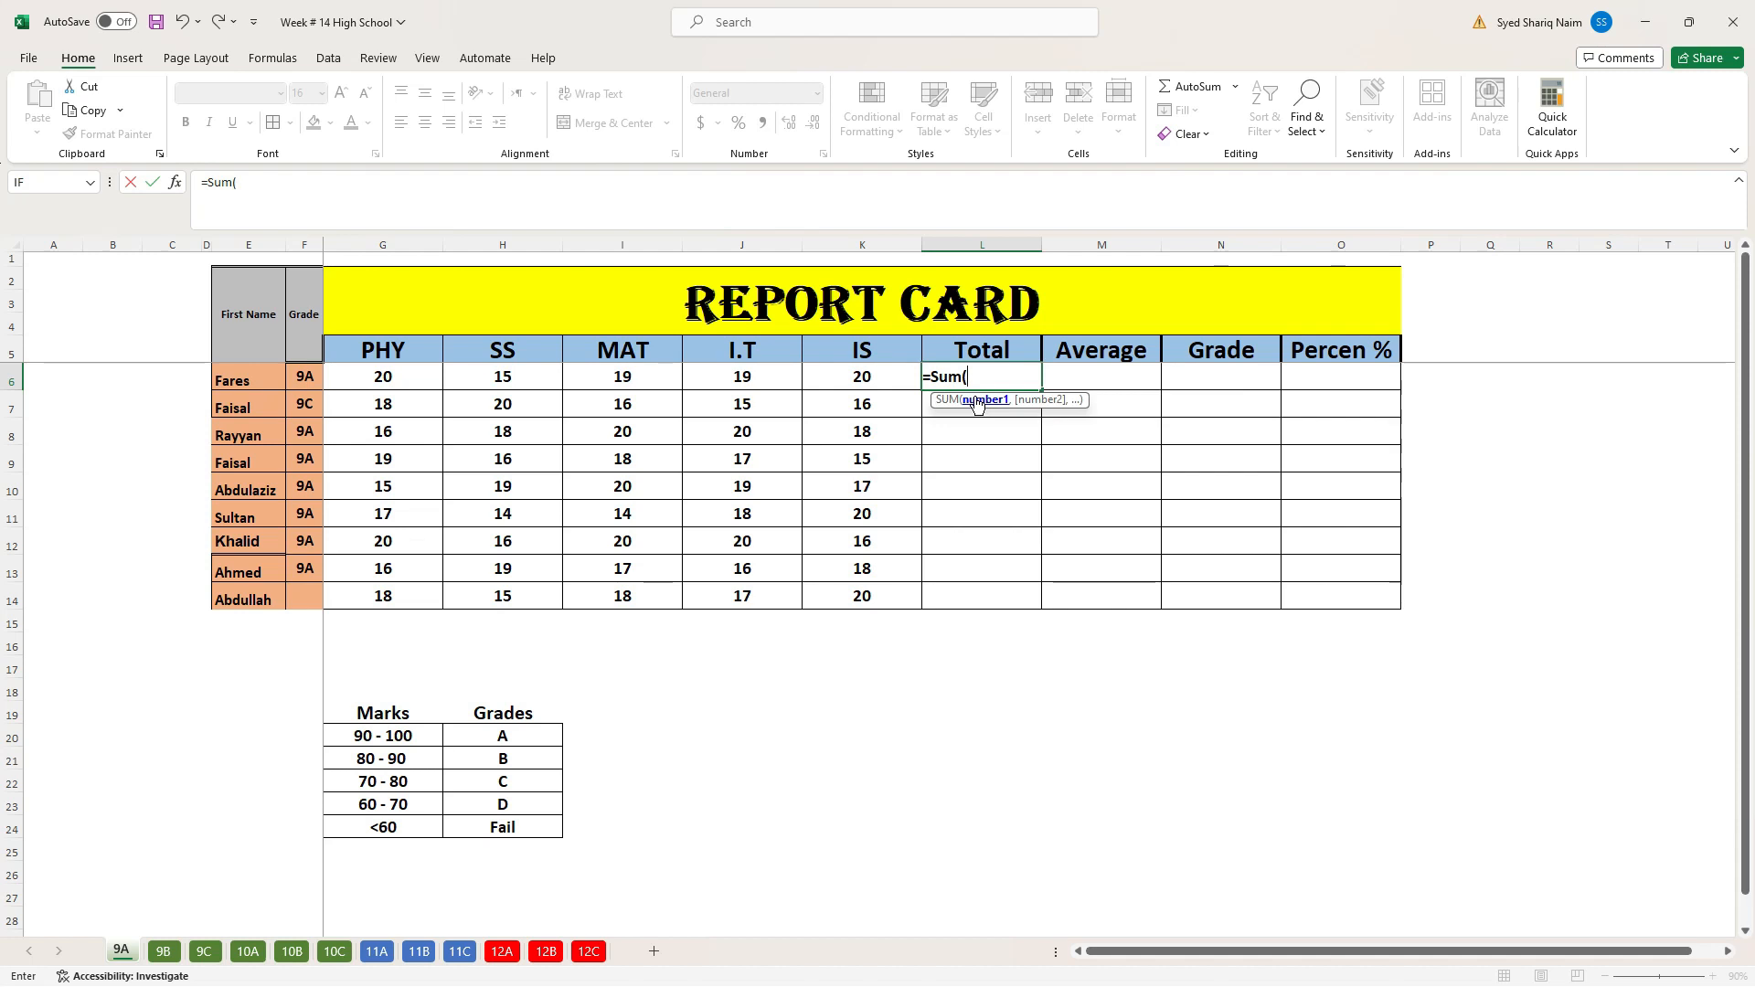
pyautogui.click(376, 377)
pyautogui.moveTo(414, 377); pyautogui.dragTo(842, 391)
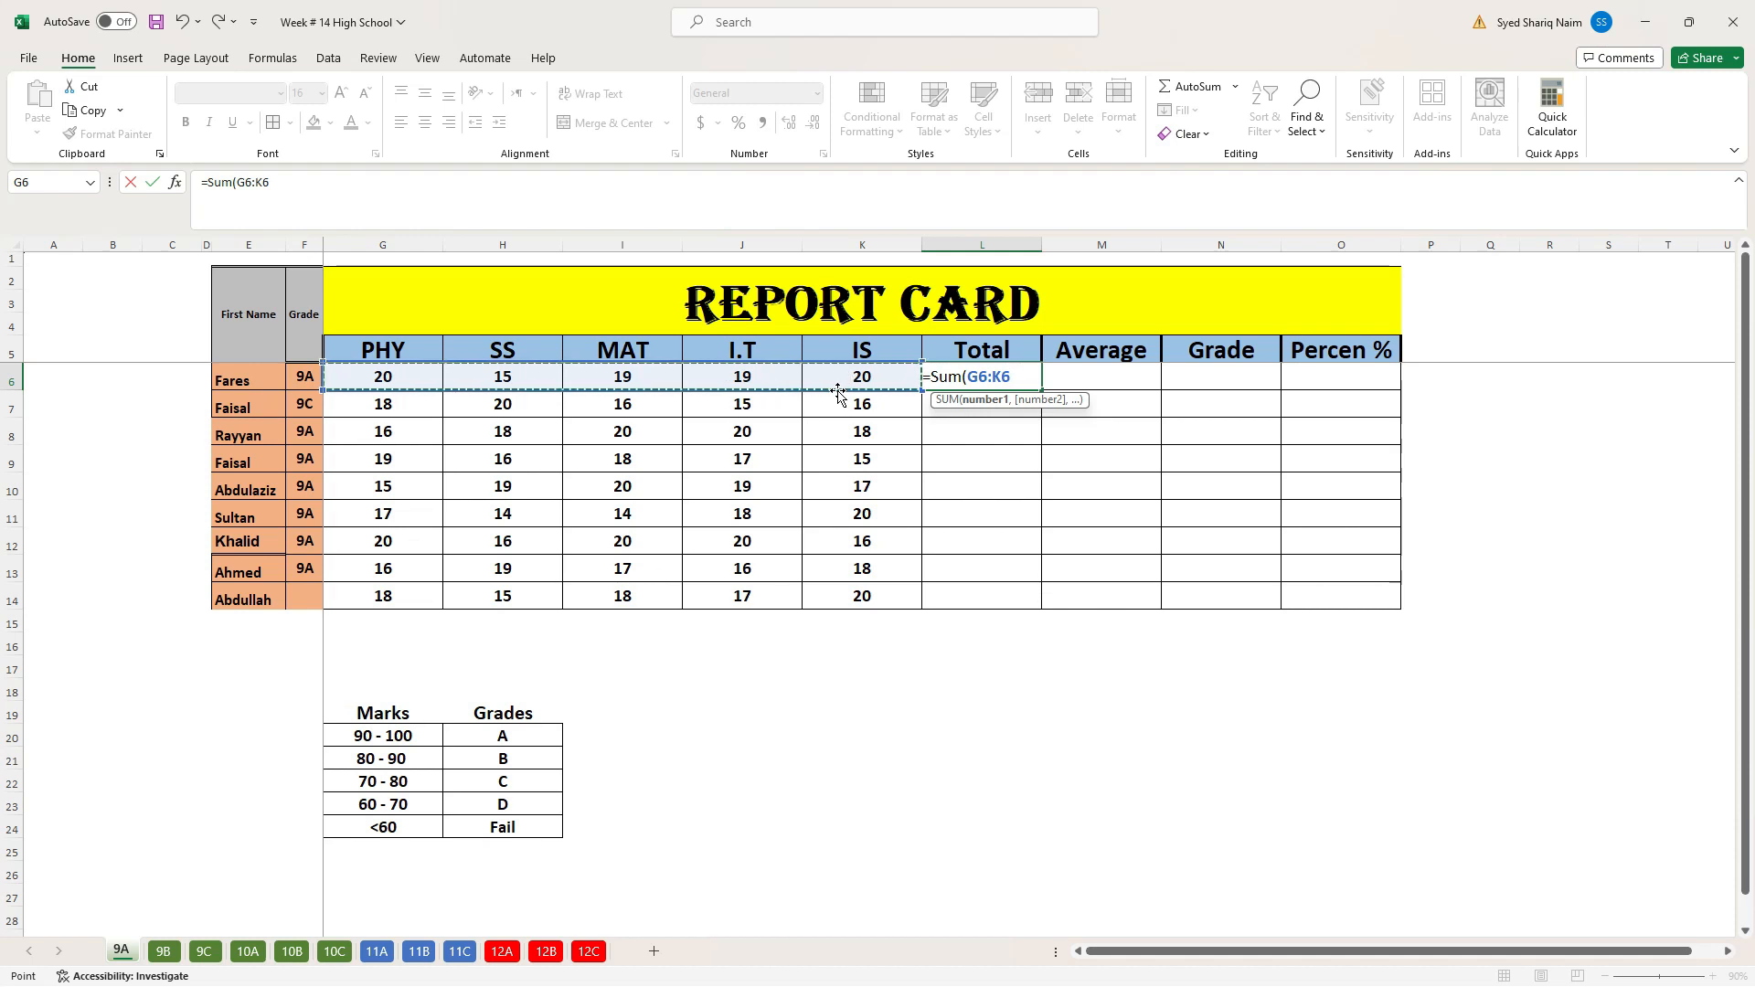
pyautogui.press('Return')
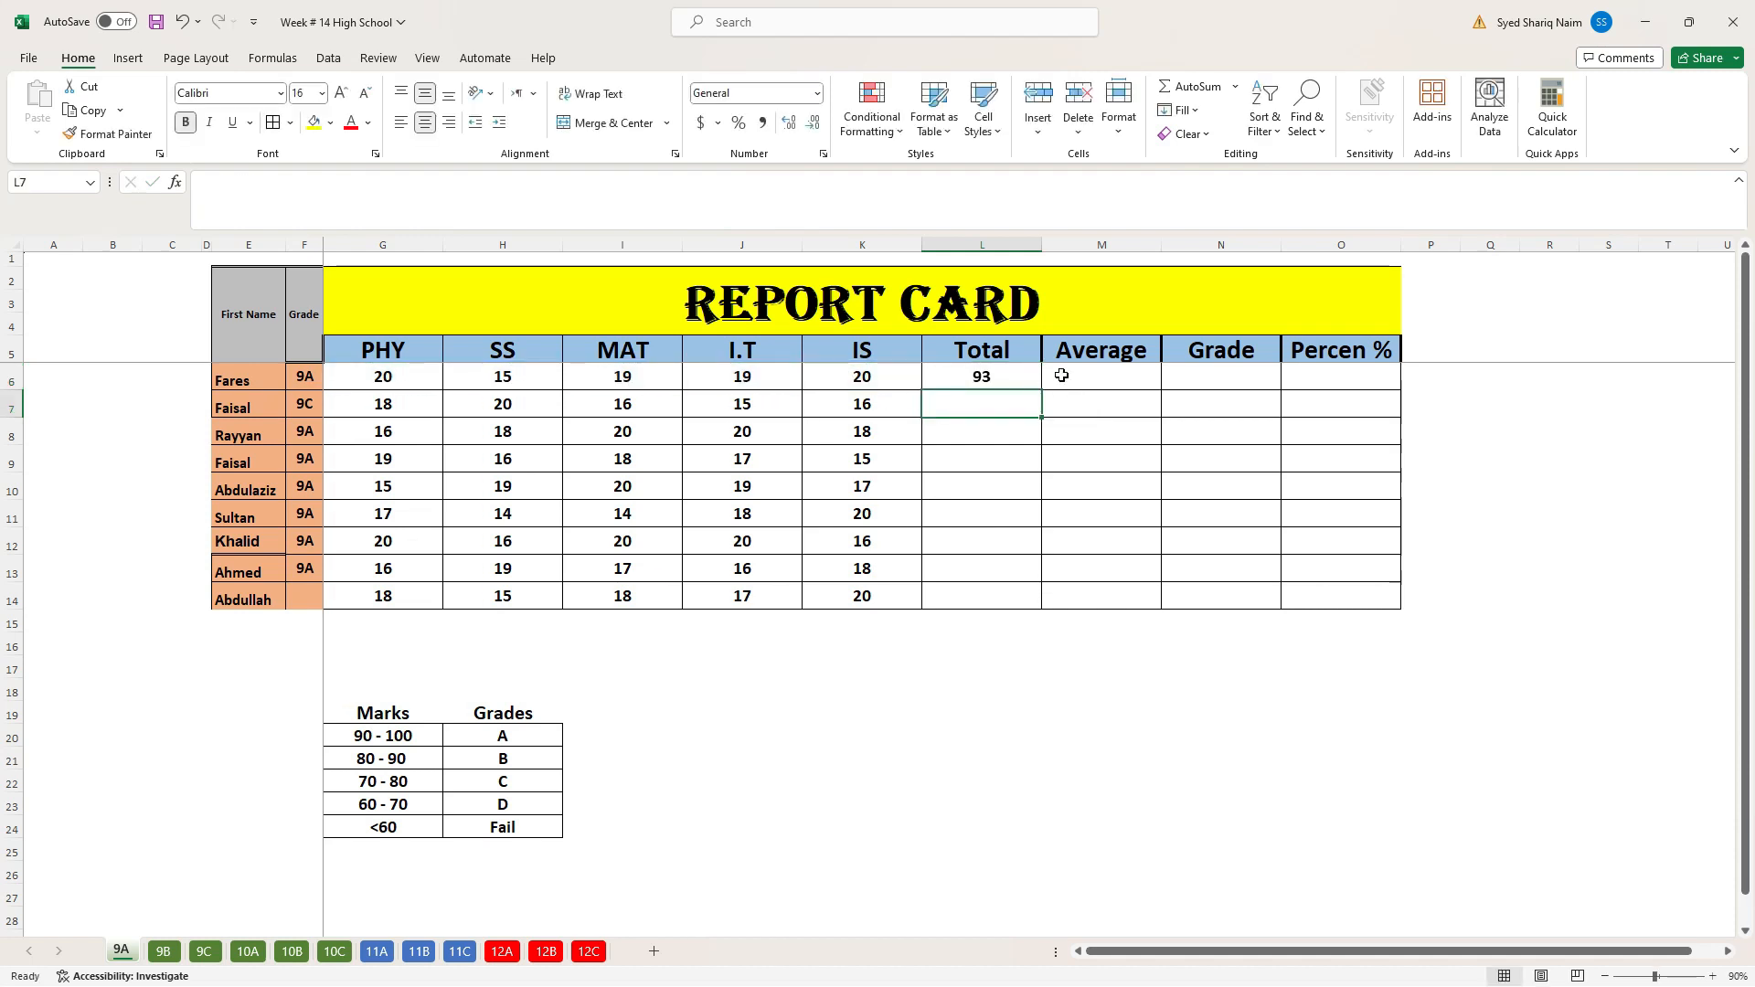
# Fill the SUM formula from L6 down the Total column through L14
pyautogui.click(1025, 385)
pyautogui.hotkey('ctrl', 'c')
pyautogui.moveTo(1015, 405); pyautogui.dragTo(1004, 583)
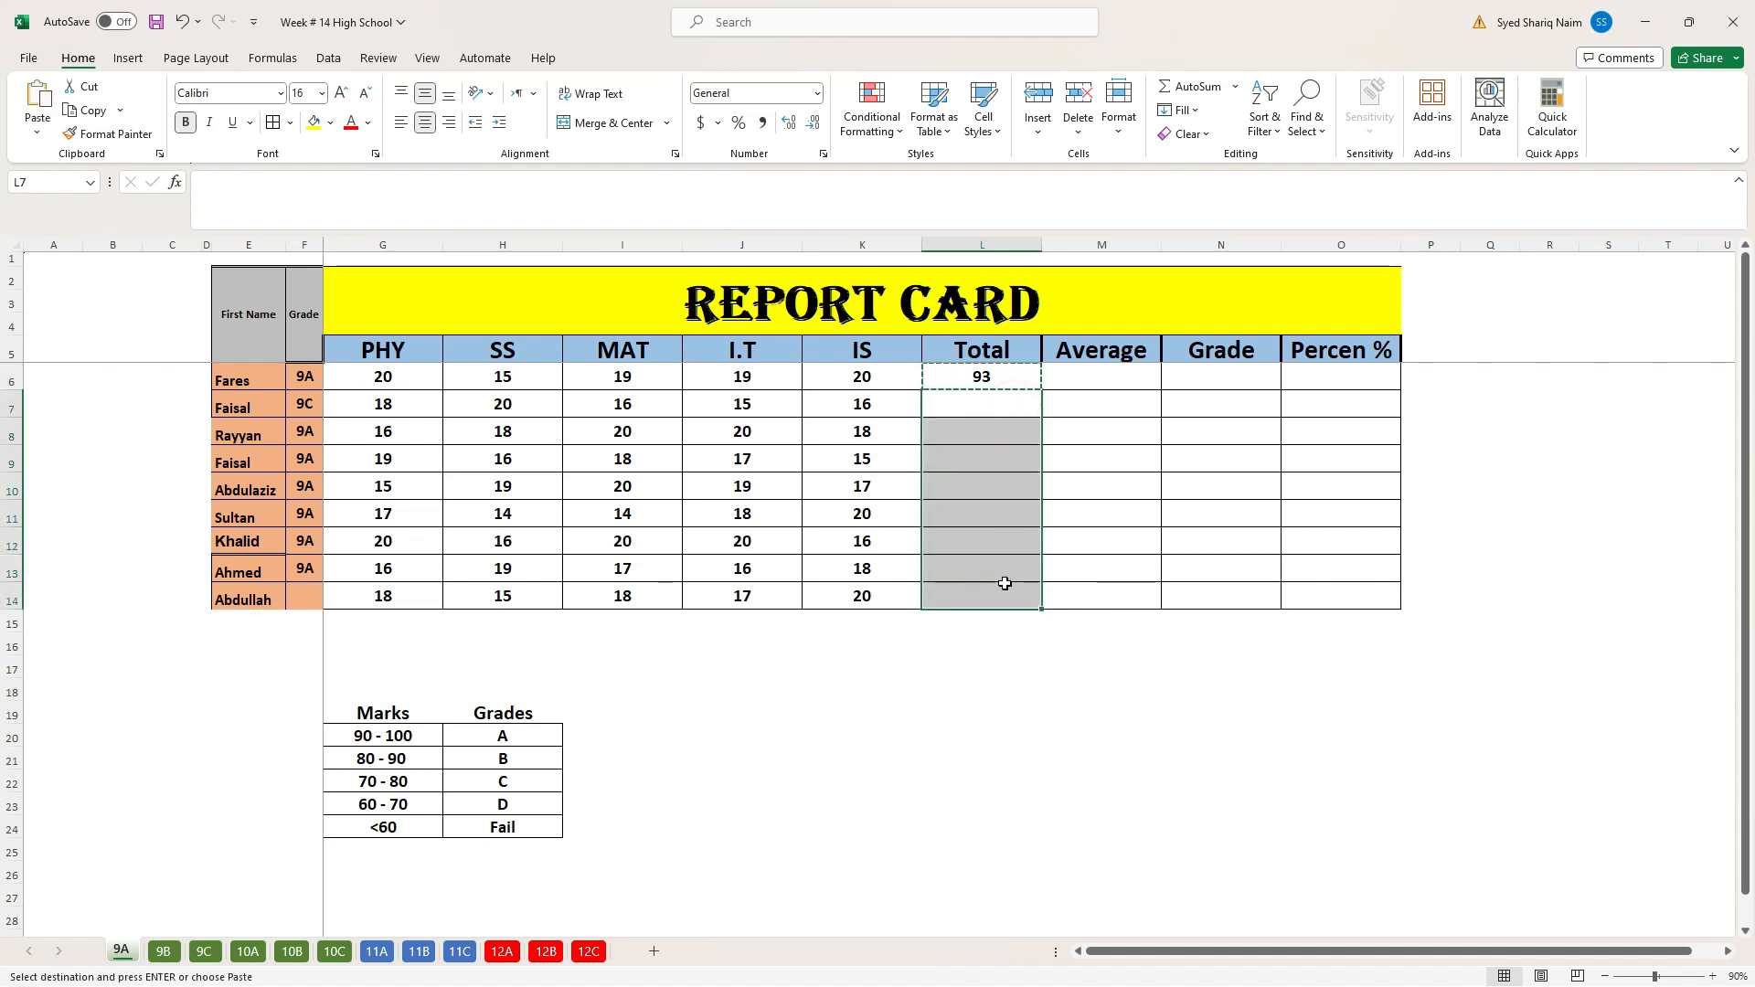
pyautogui.click(1027, 379)
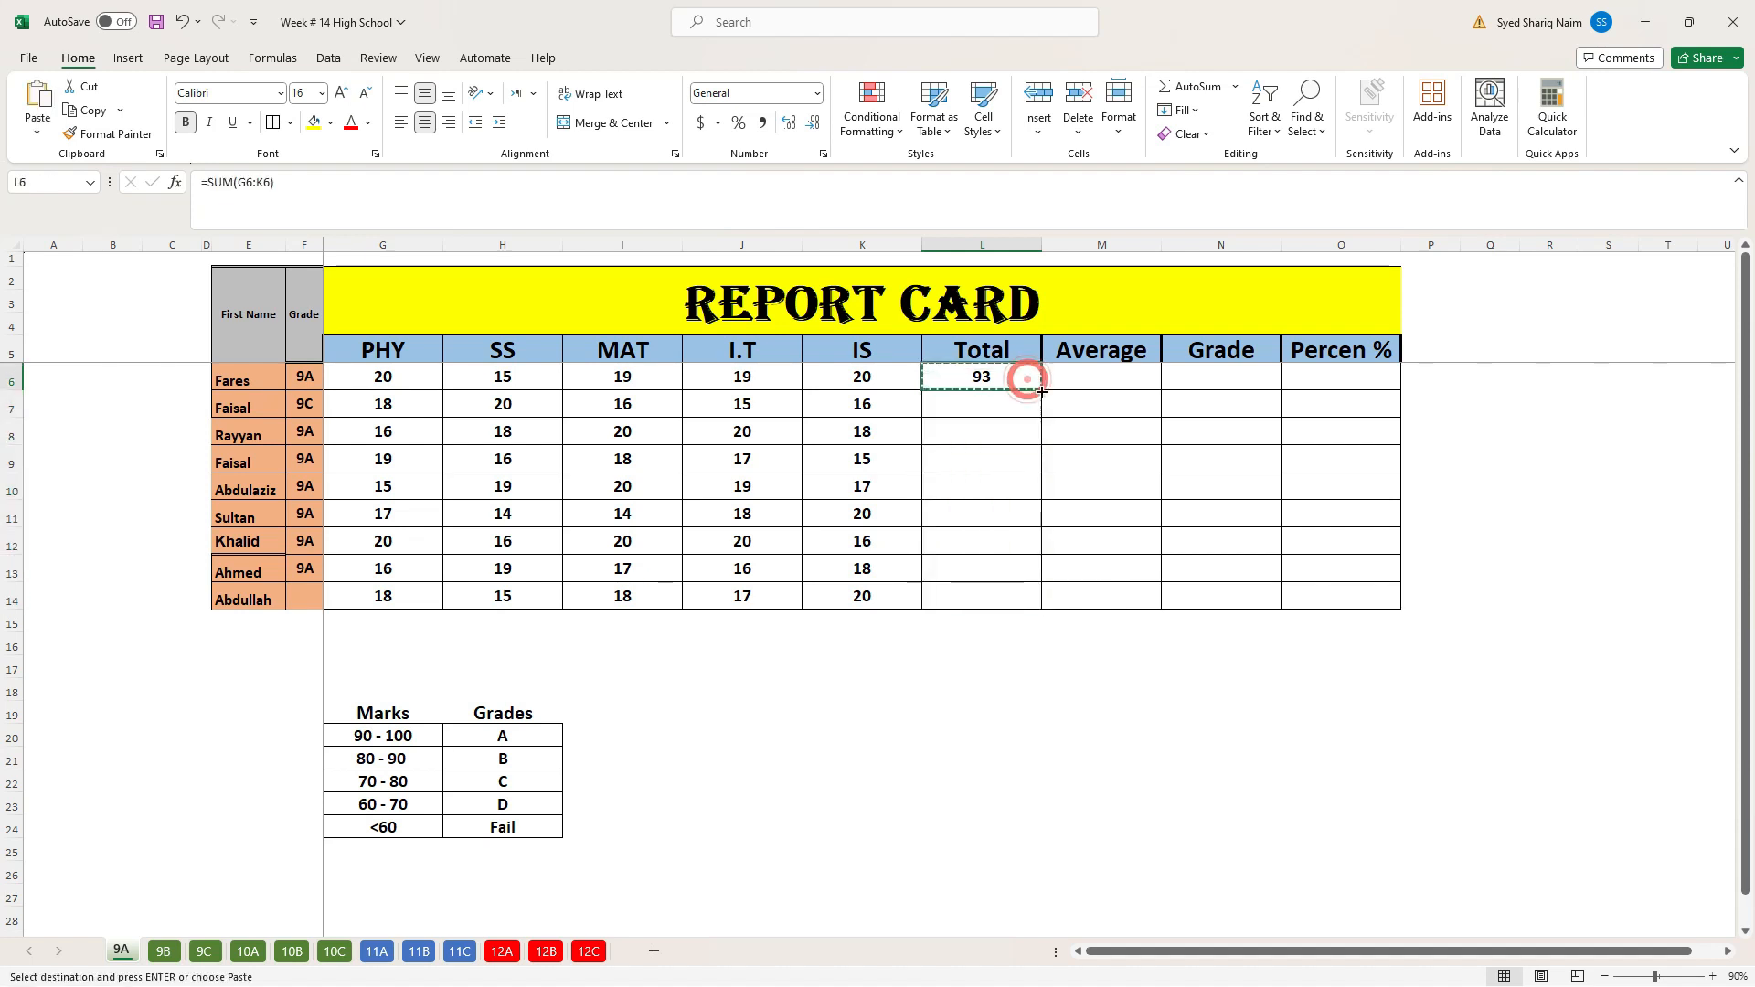
pyautogui.moveTo(1042, 391); pyautogui.dragTo(1027, 600)
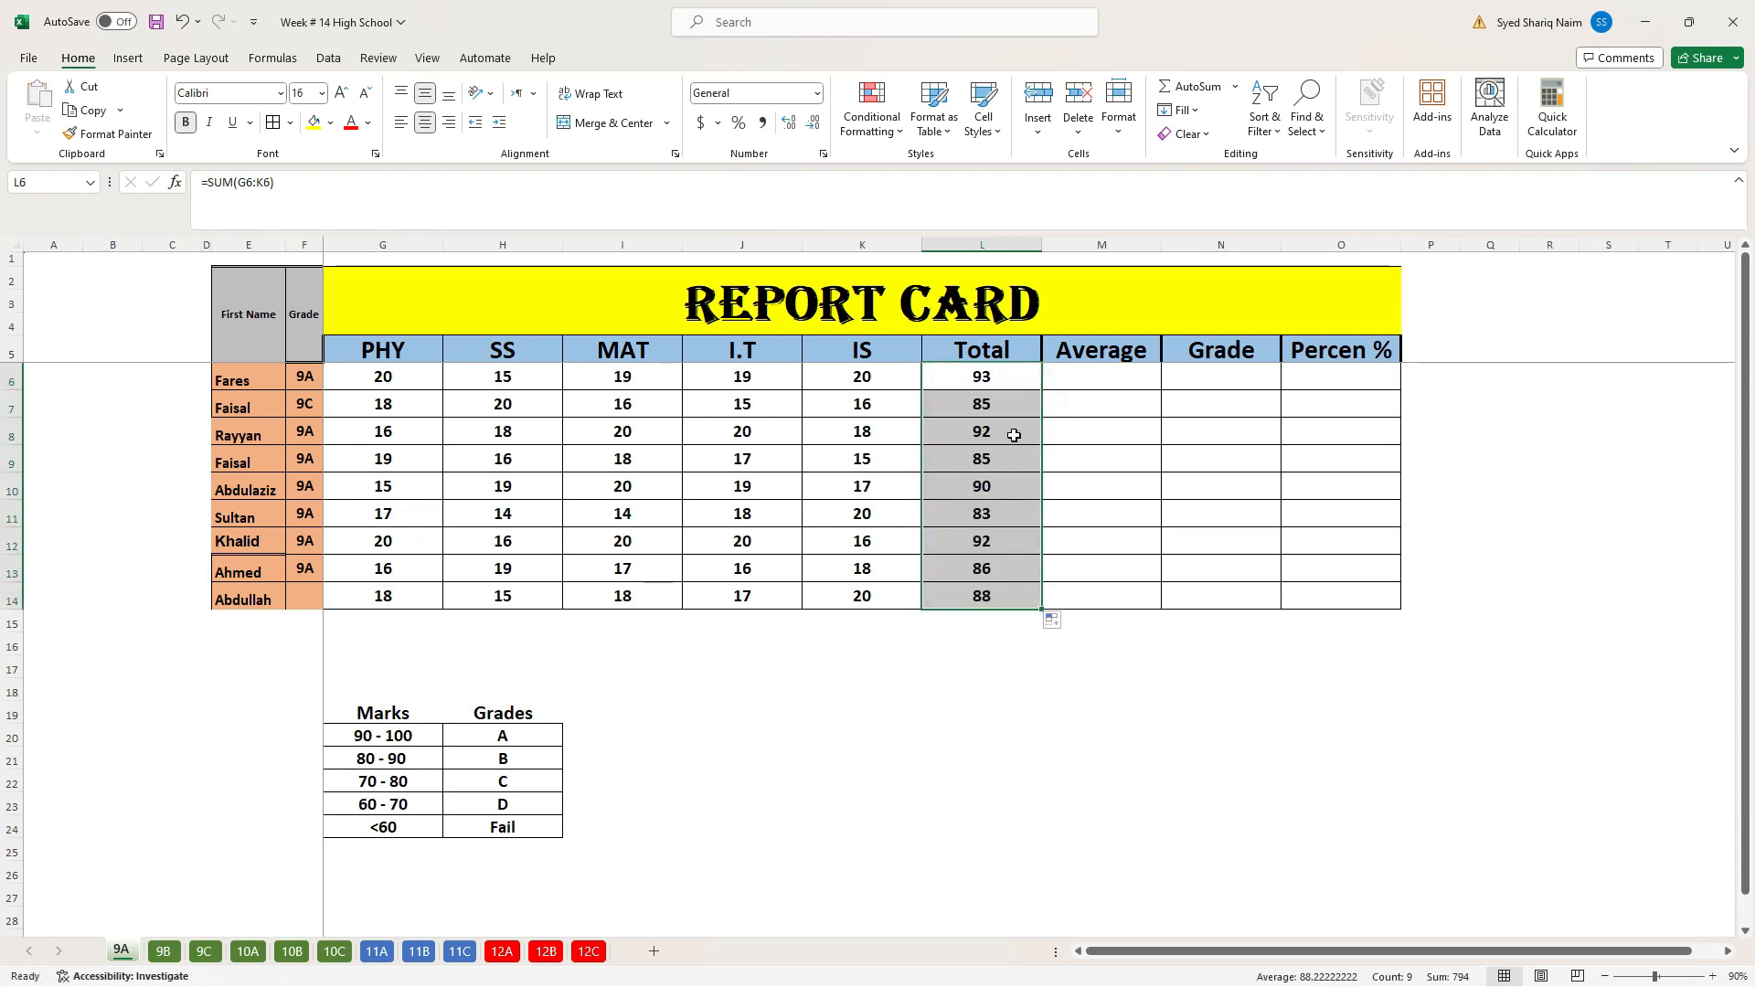
pyautogui.click(1002, 403)
# Enter =AVERAGE(G6:K6) in Average cell M6, covering only the five subject marks and excluding the Total
pyautogui.click(1092, 375)
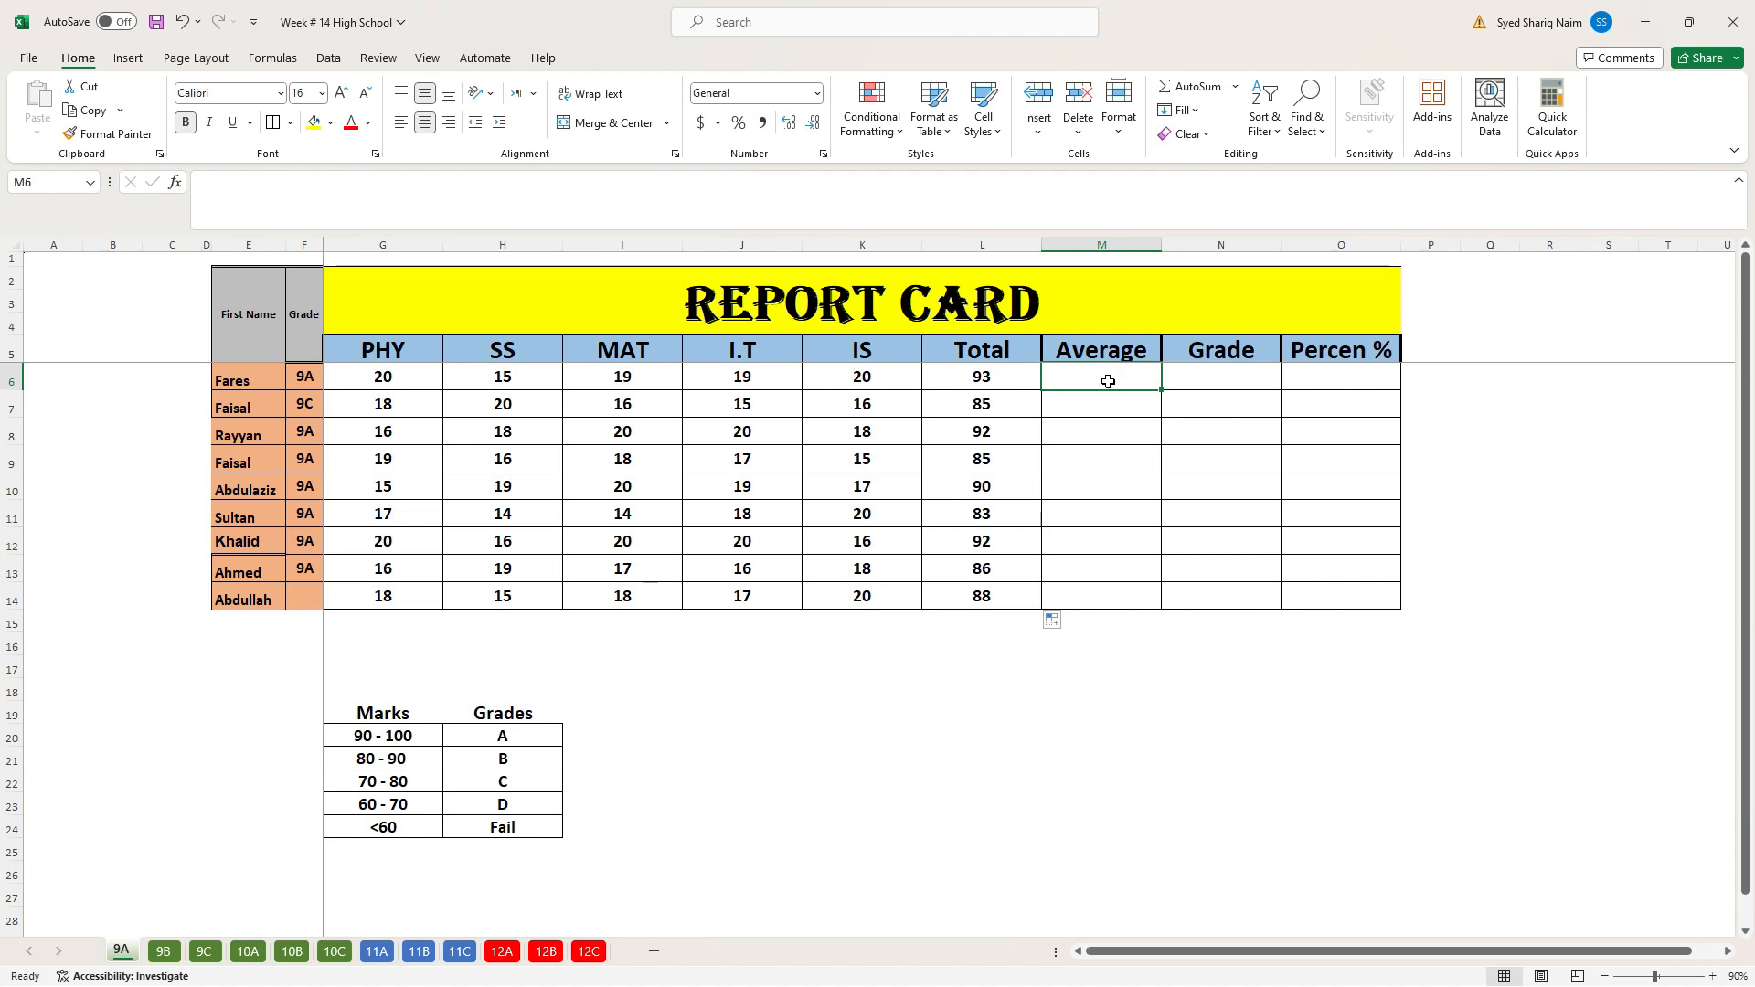
pyautogui.write('=a')
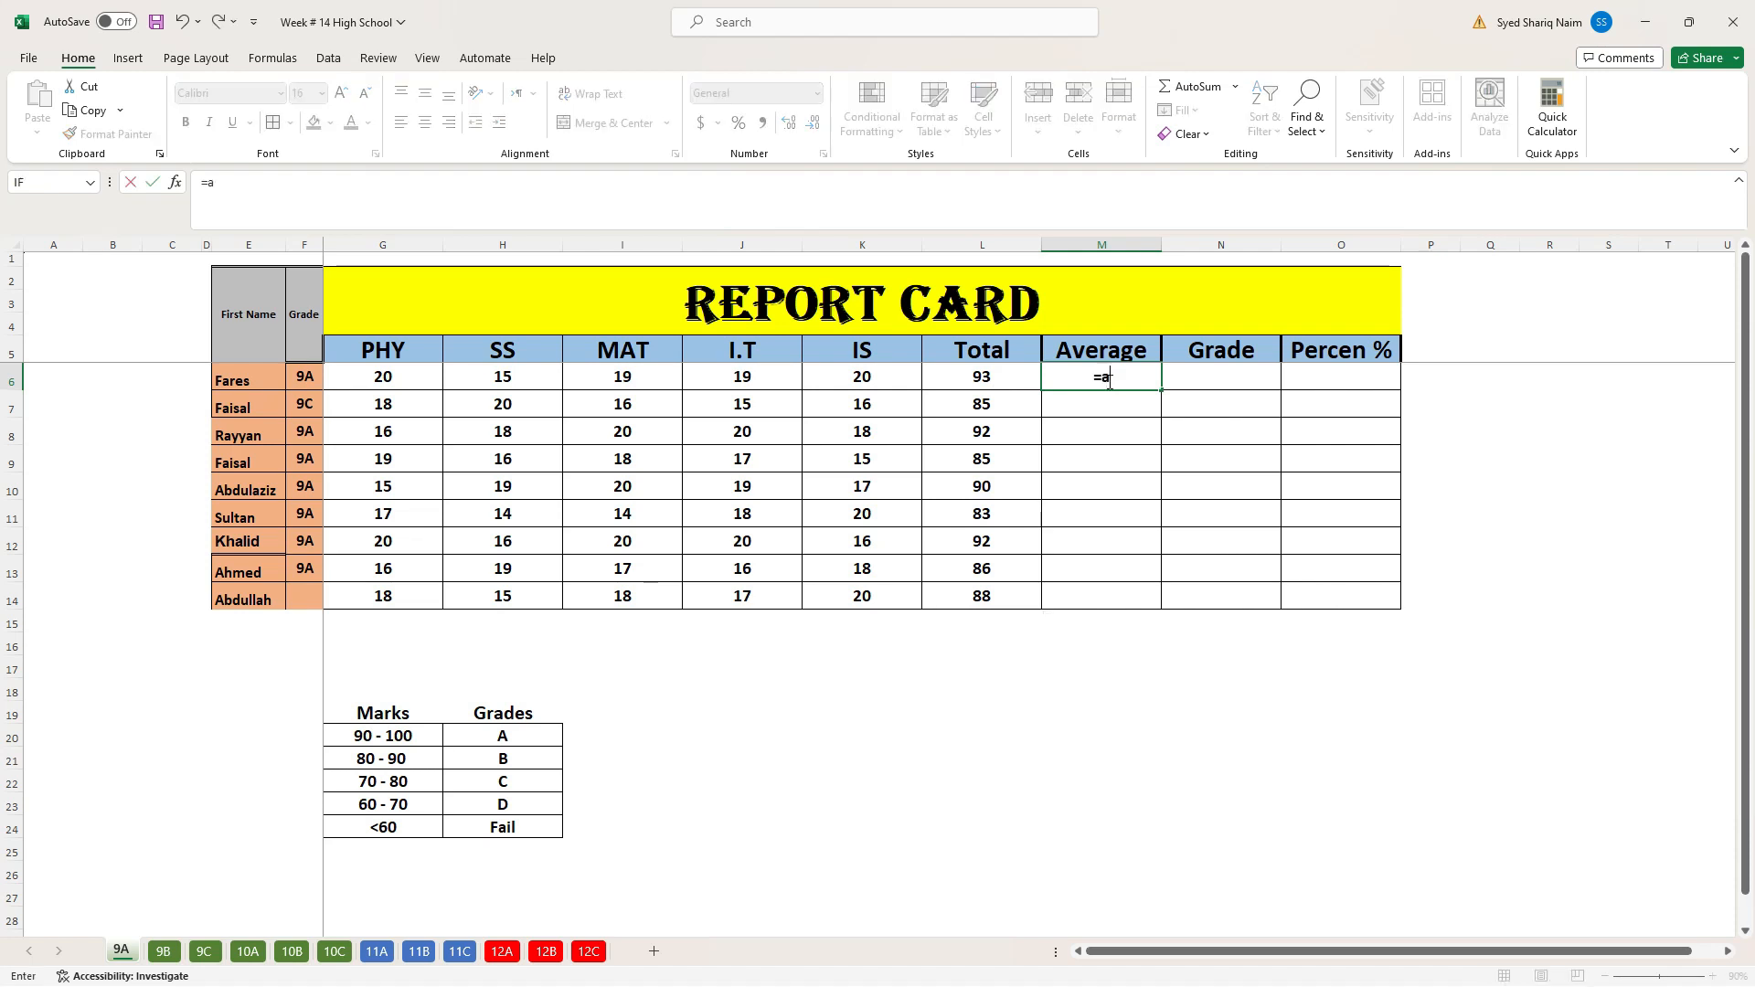
pyautogui.write('verage')
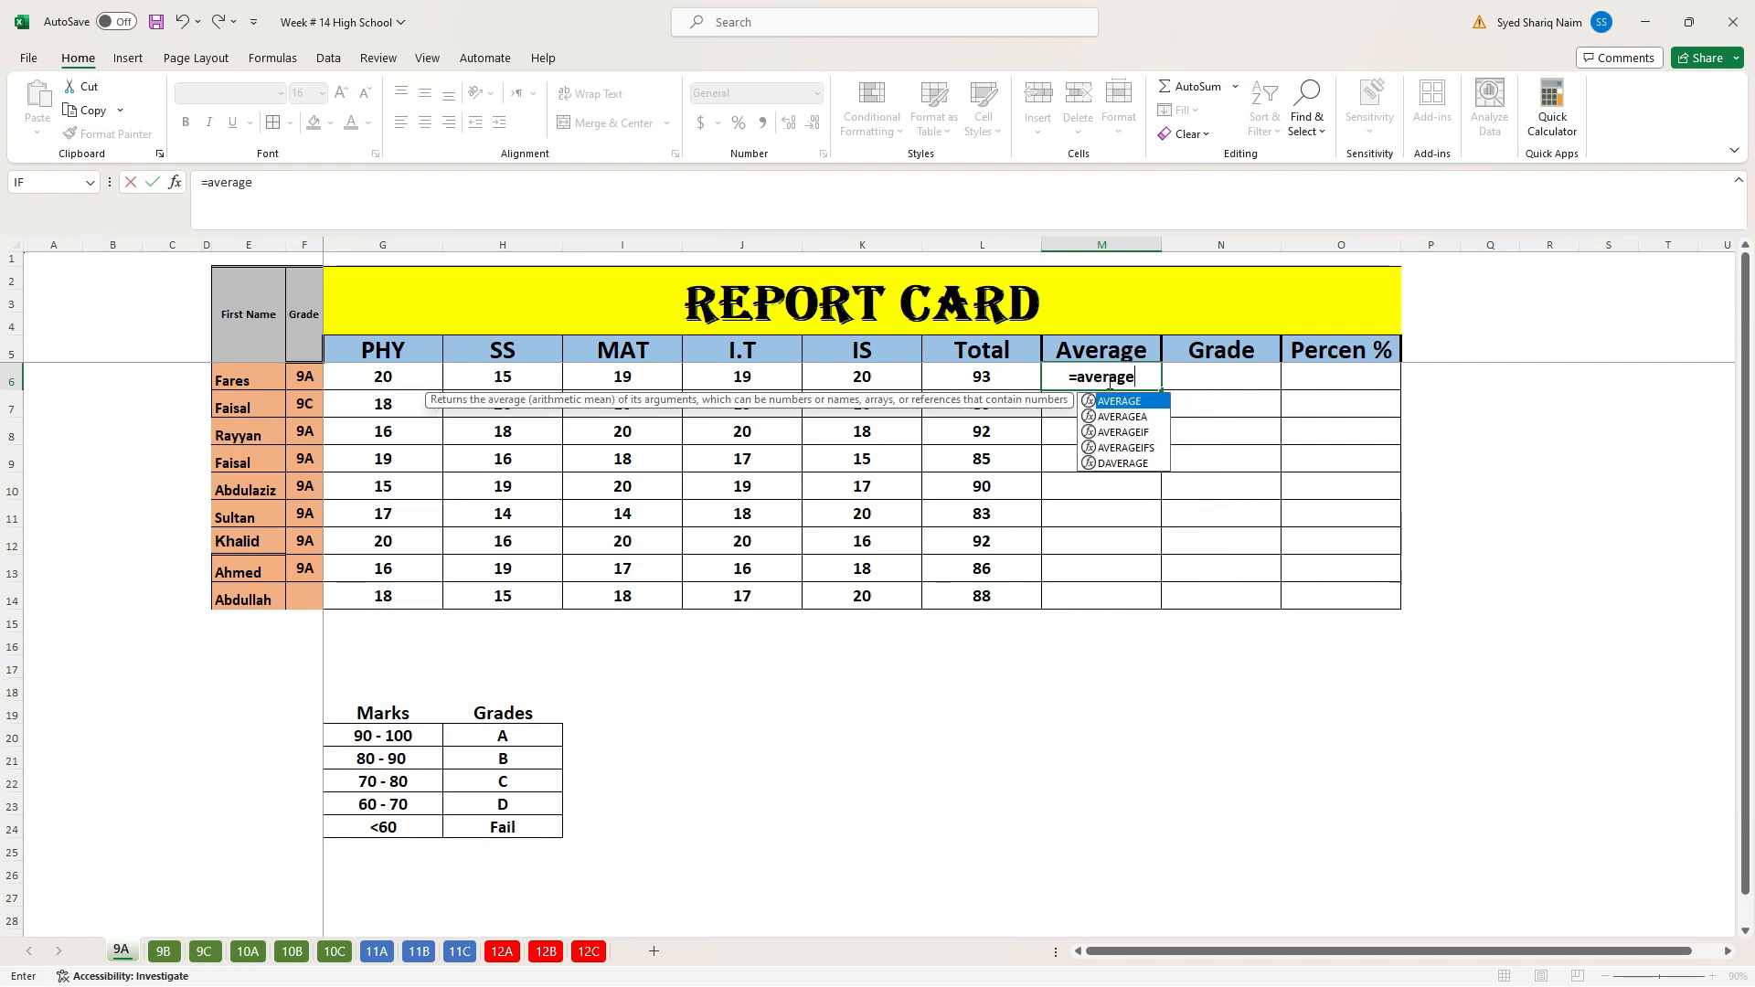
pyautogui.write('(')
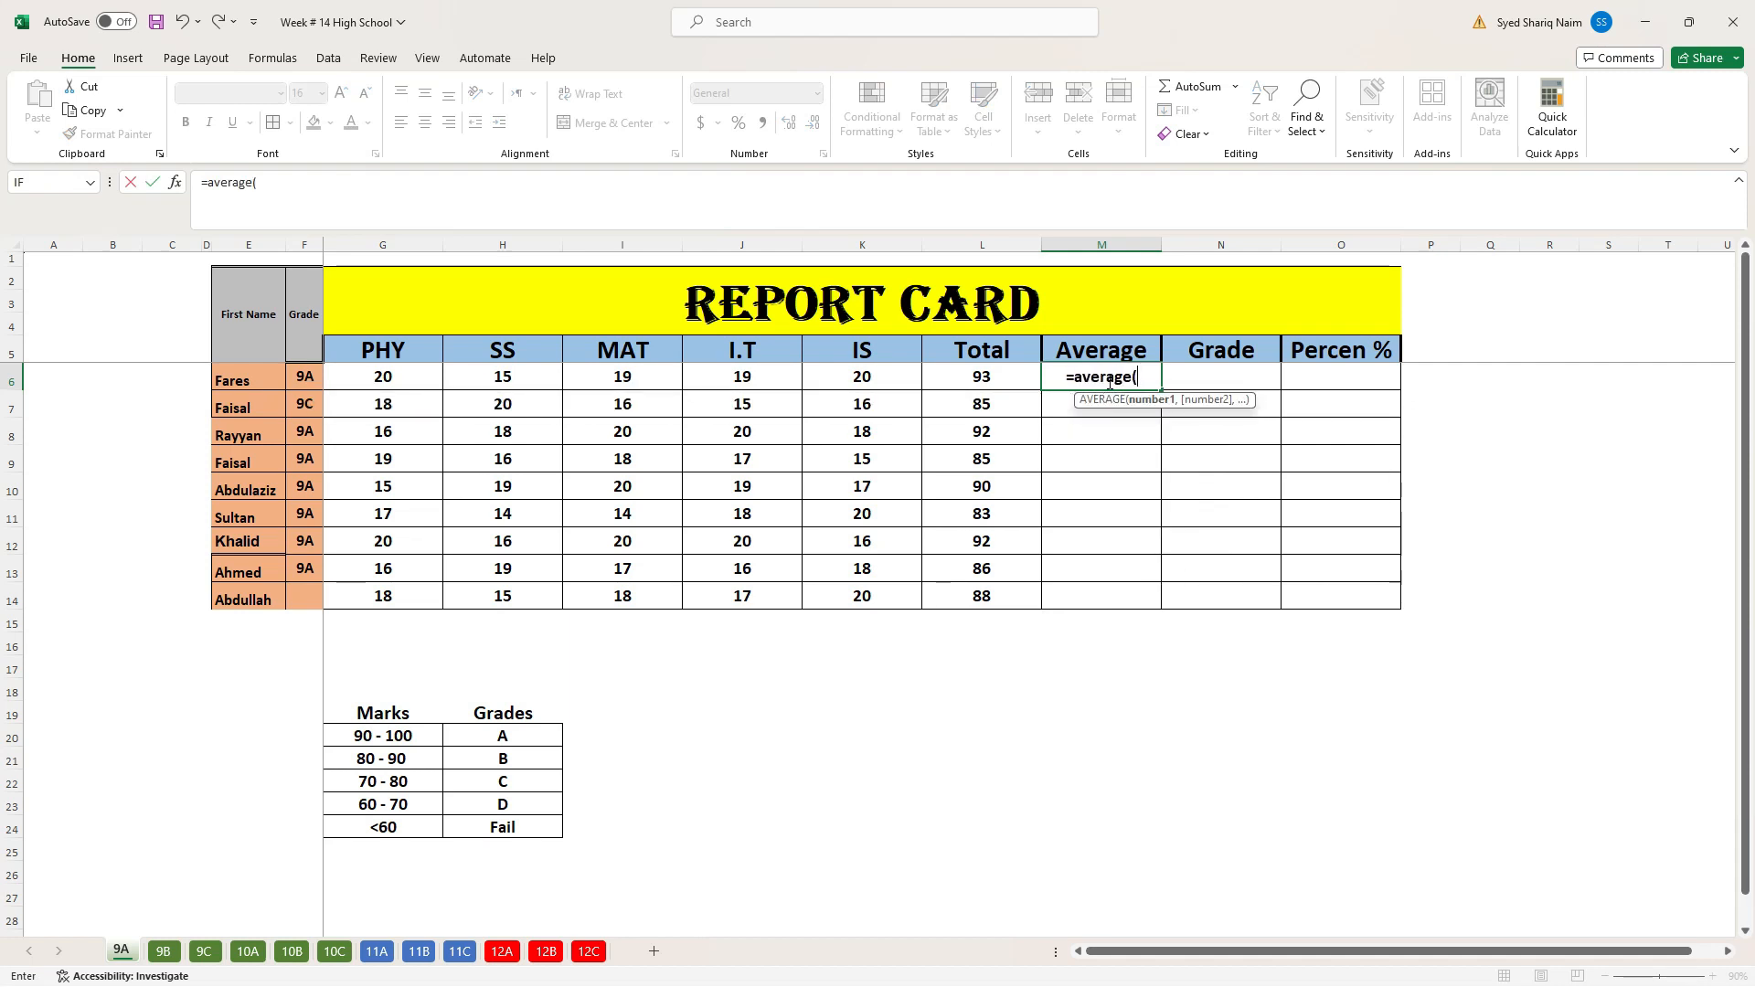
pyautogui.moveTo(409, 377); pyautogui.dragTo(949, 370)
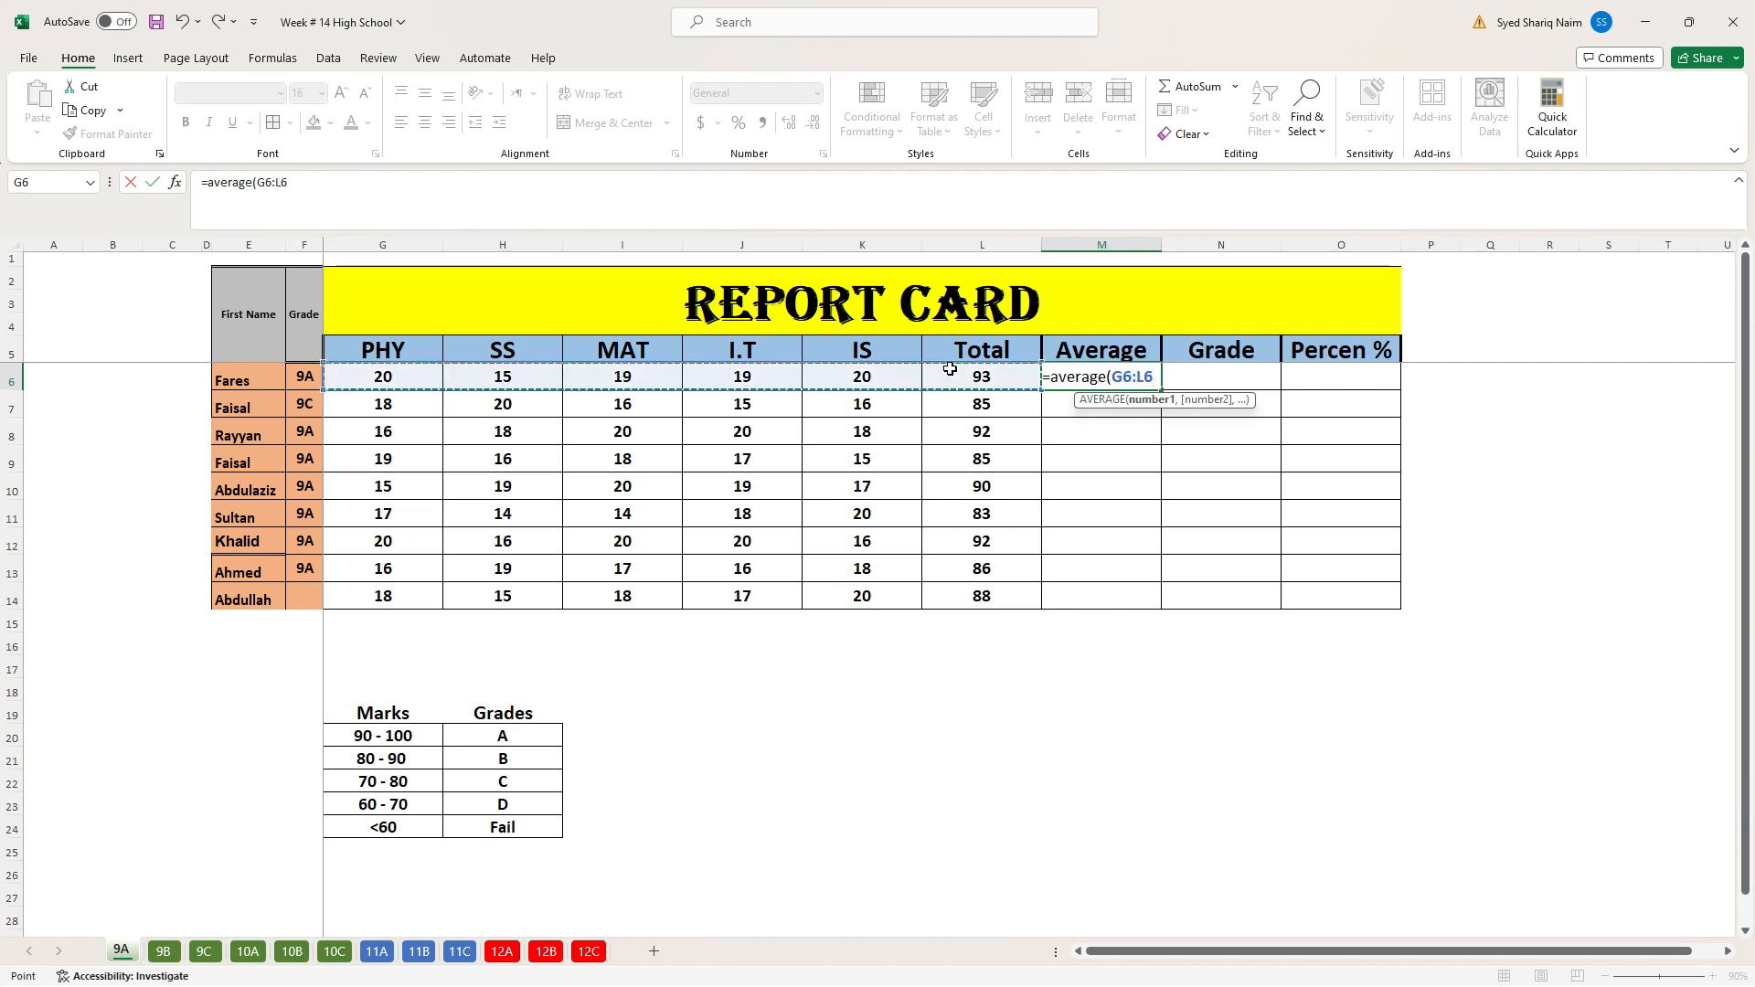
pyautogui.click(405, 379)
pyautogui.moveTo(412, 377); pyautogui.dragTo(842, 379)
pyautogui.press('Return')
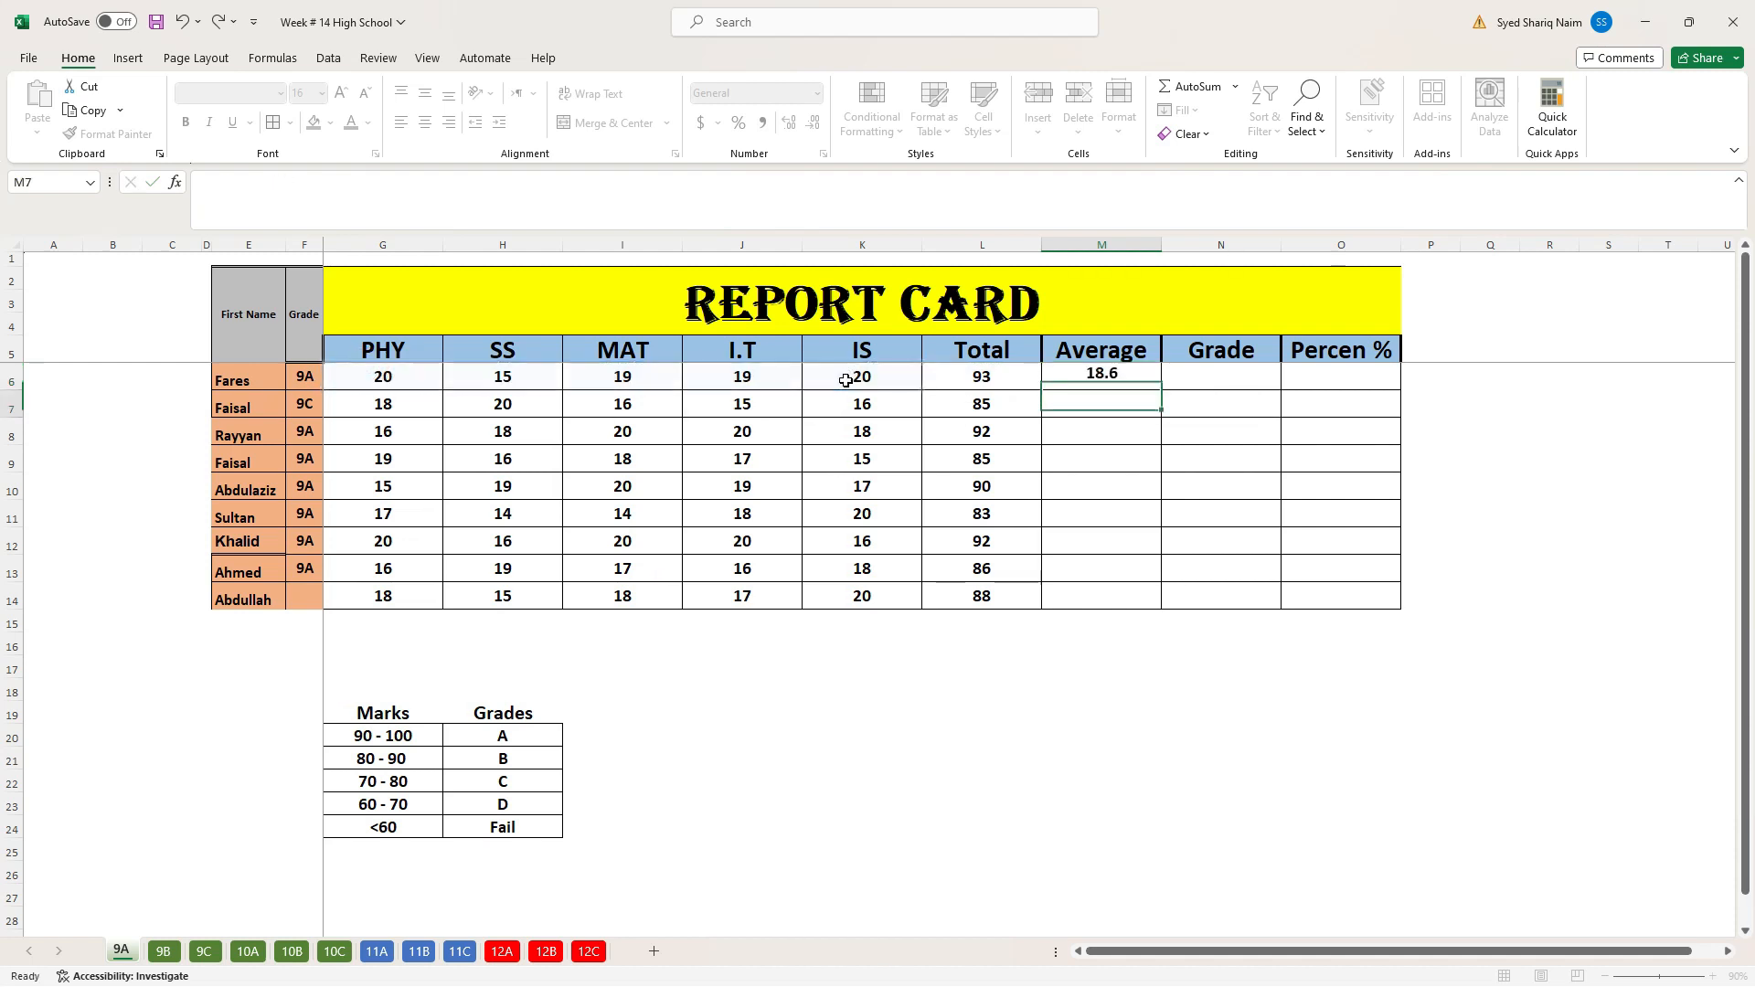
# Copy the AVERAGE formula from M6 into the remaining Average cells M7:M14
pyautogui.click(1114, 383)
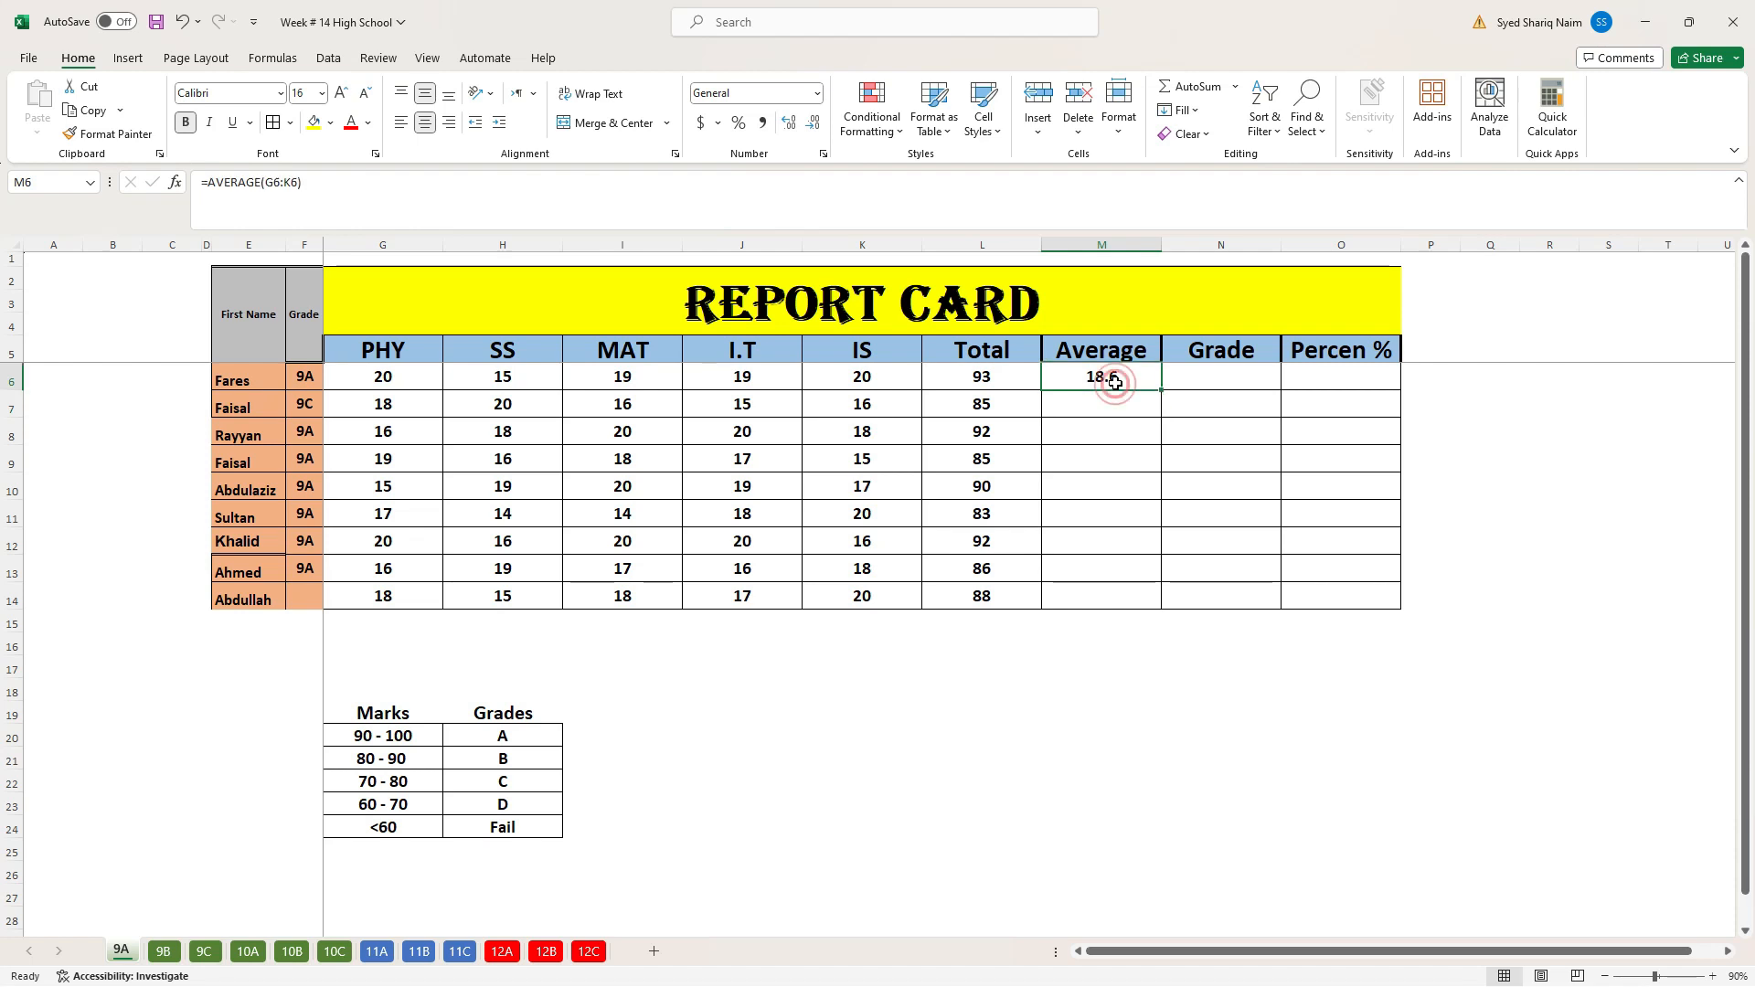
pyautogui.hotkey('ctrl', 'c')
pyautogui.moveTo(1144, 399); pyautogui.dragTo(1115, 586)
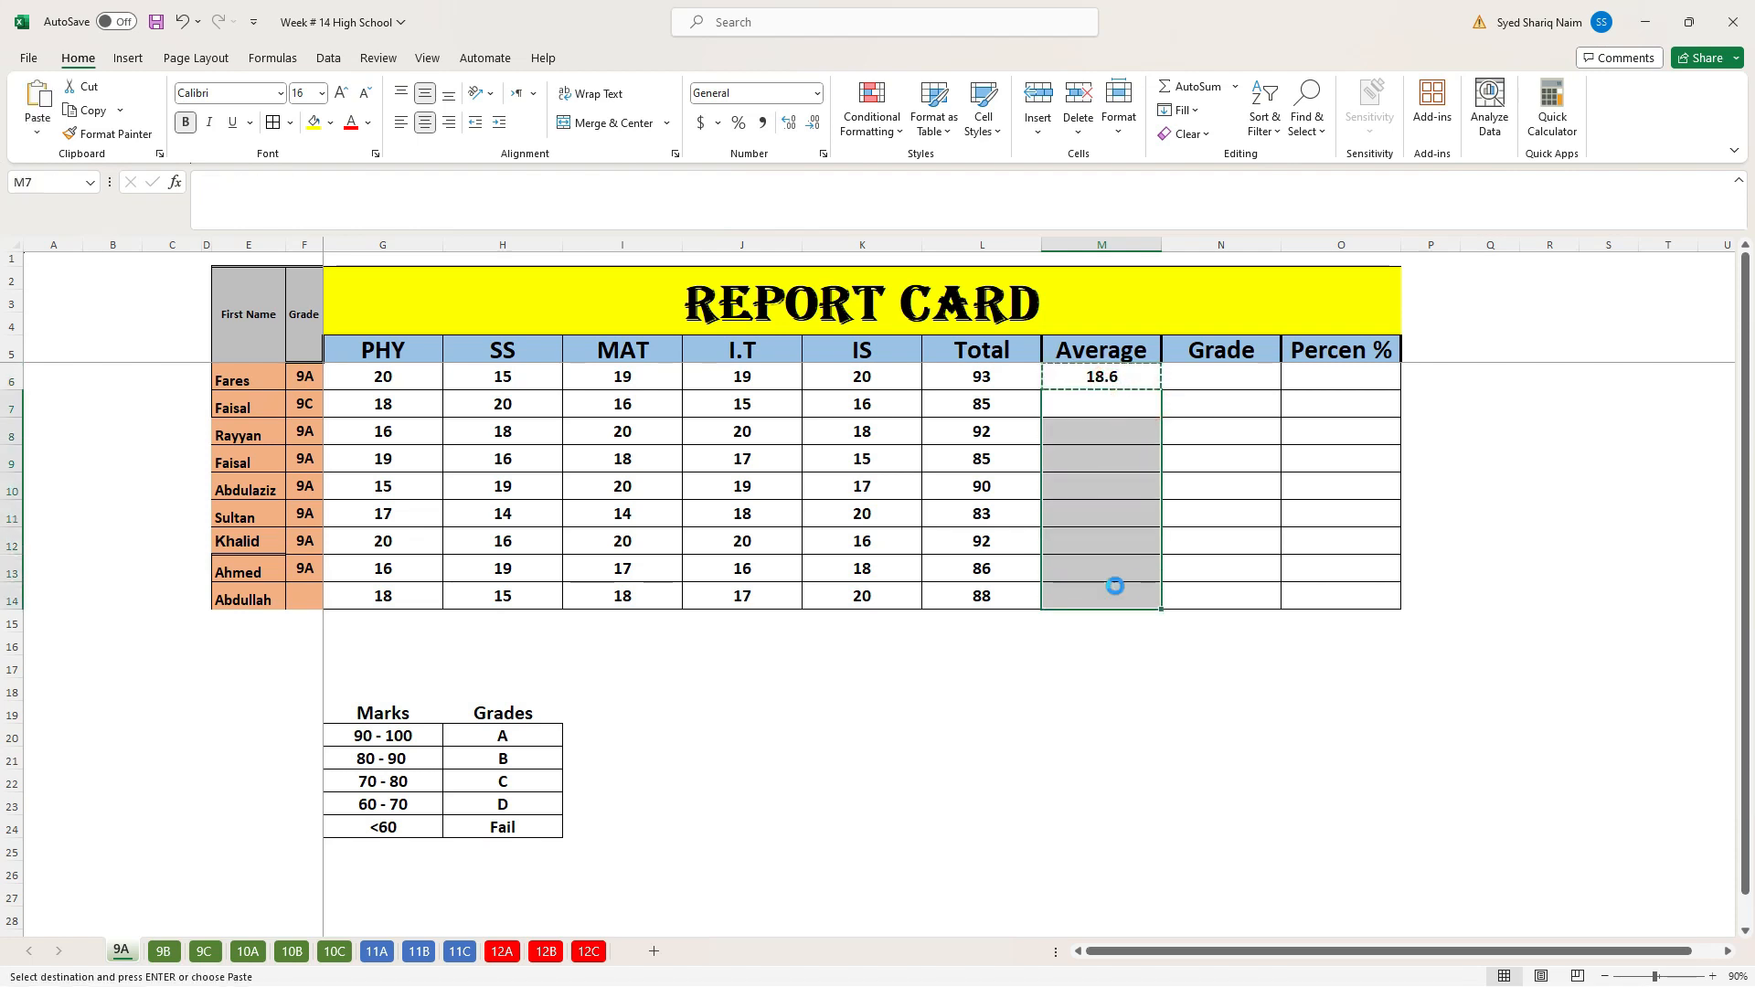
pyautogui.hotkey('ctrl', 'v')
# Review the Marks and Grades table below the report card, matching each mark range from 90 - 100 down to <60 with its grade
pyautogui.click(1228, 376)
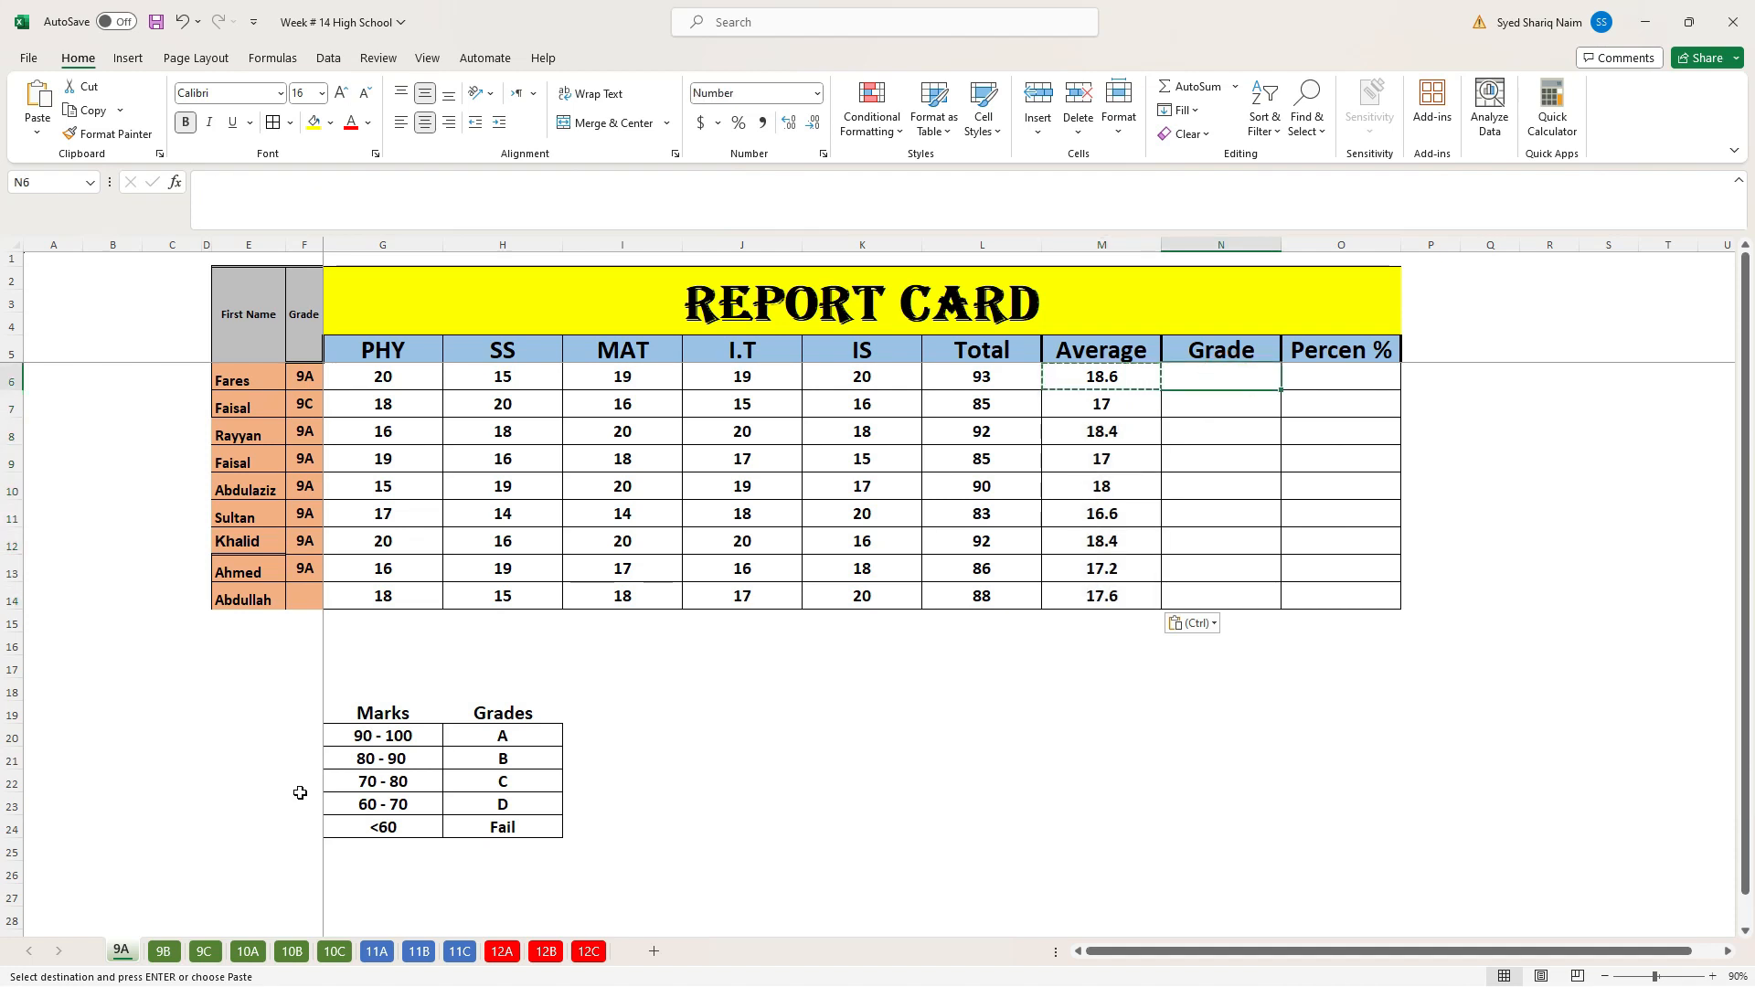
pyautogui.moveTo(350, 679); pyautogui.dragTo(549, 826)
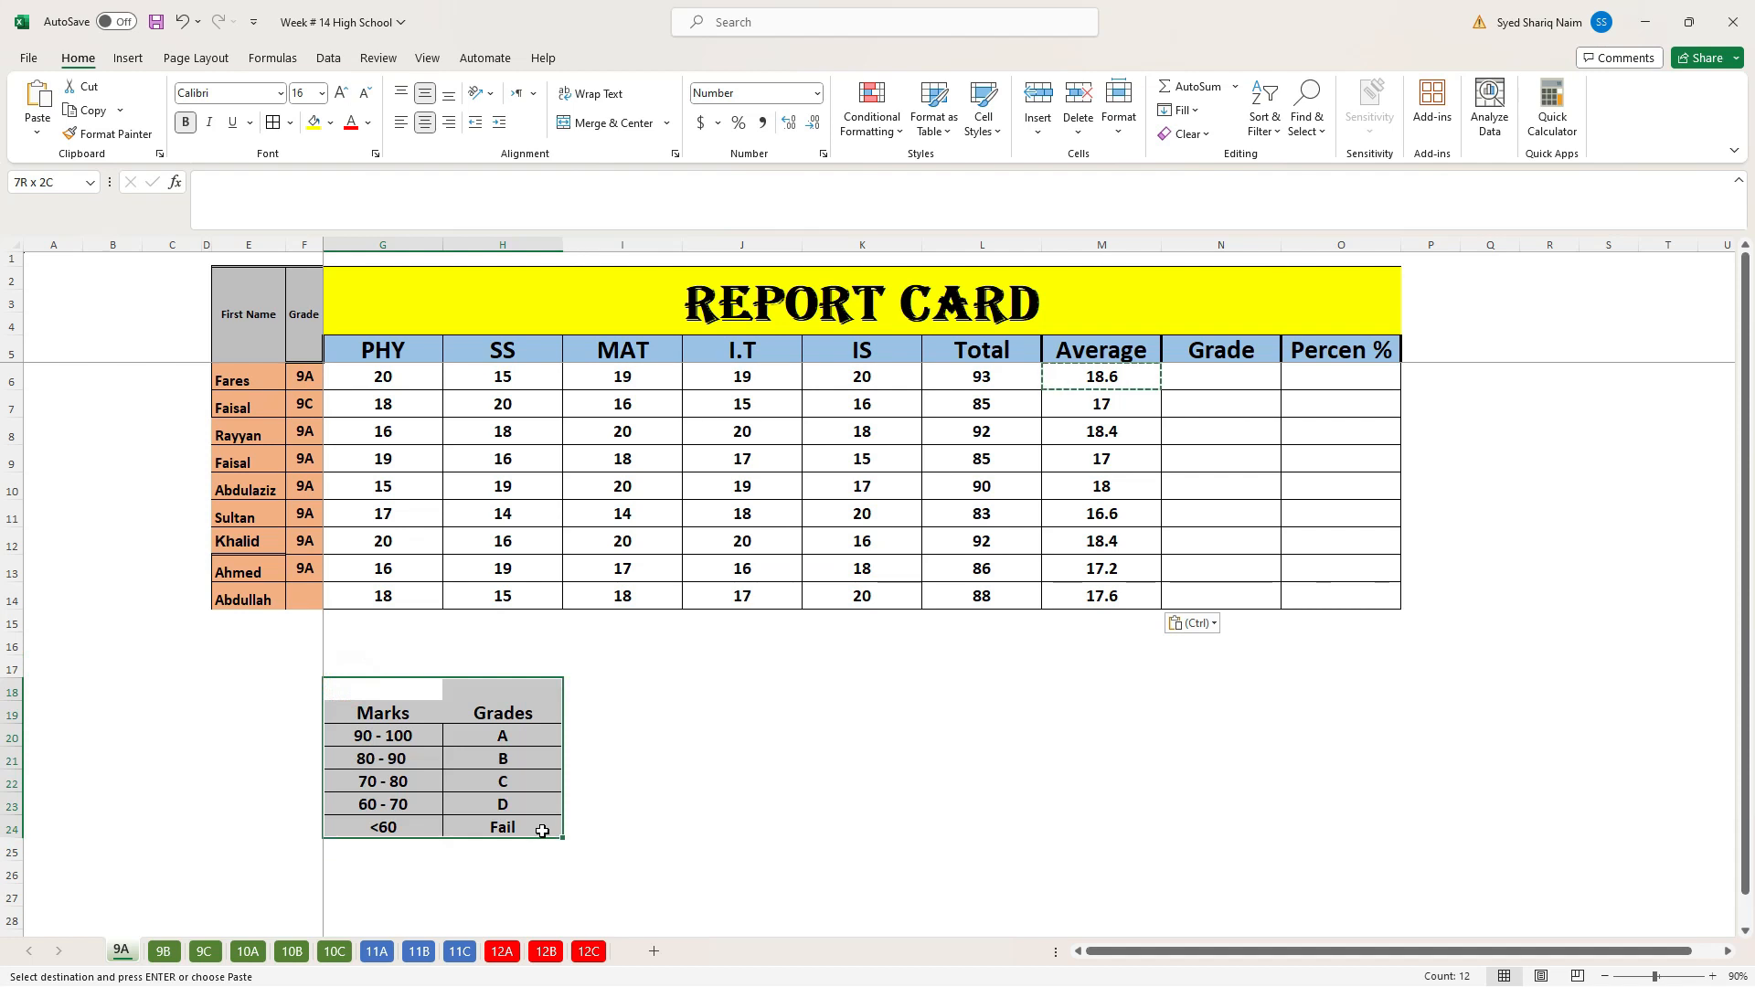
pyautogui.click(436, 766)
pyautogui.click(497, 737)
pyautogui.click(390, 743)
pyautogui.click(475, 739)
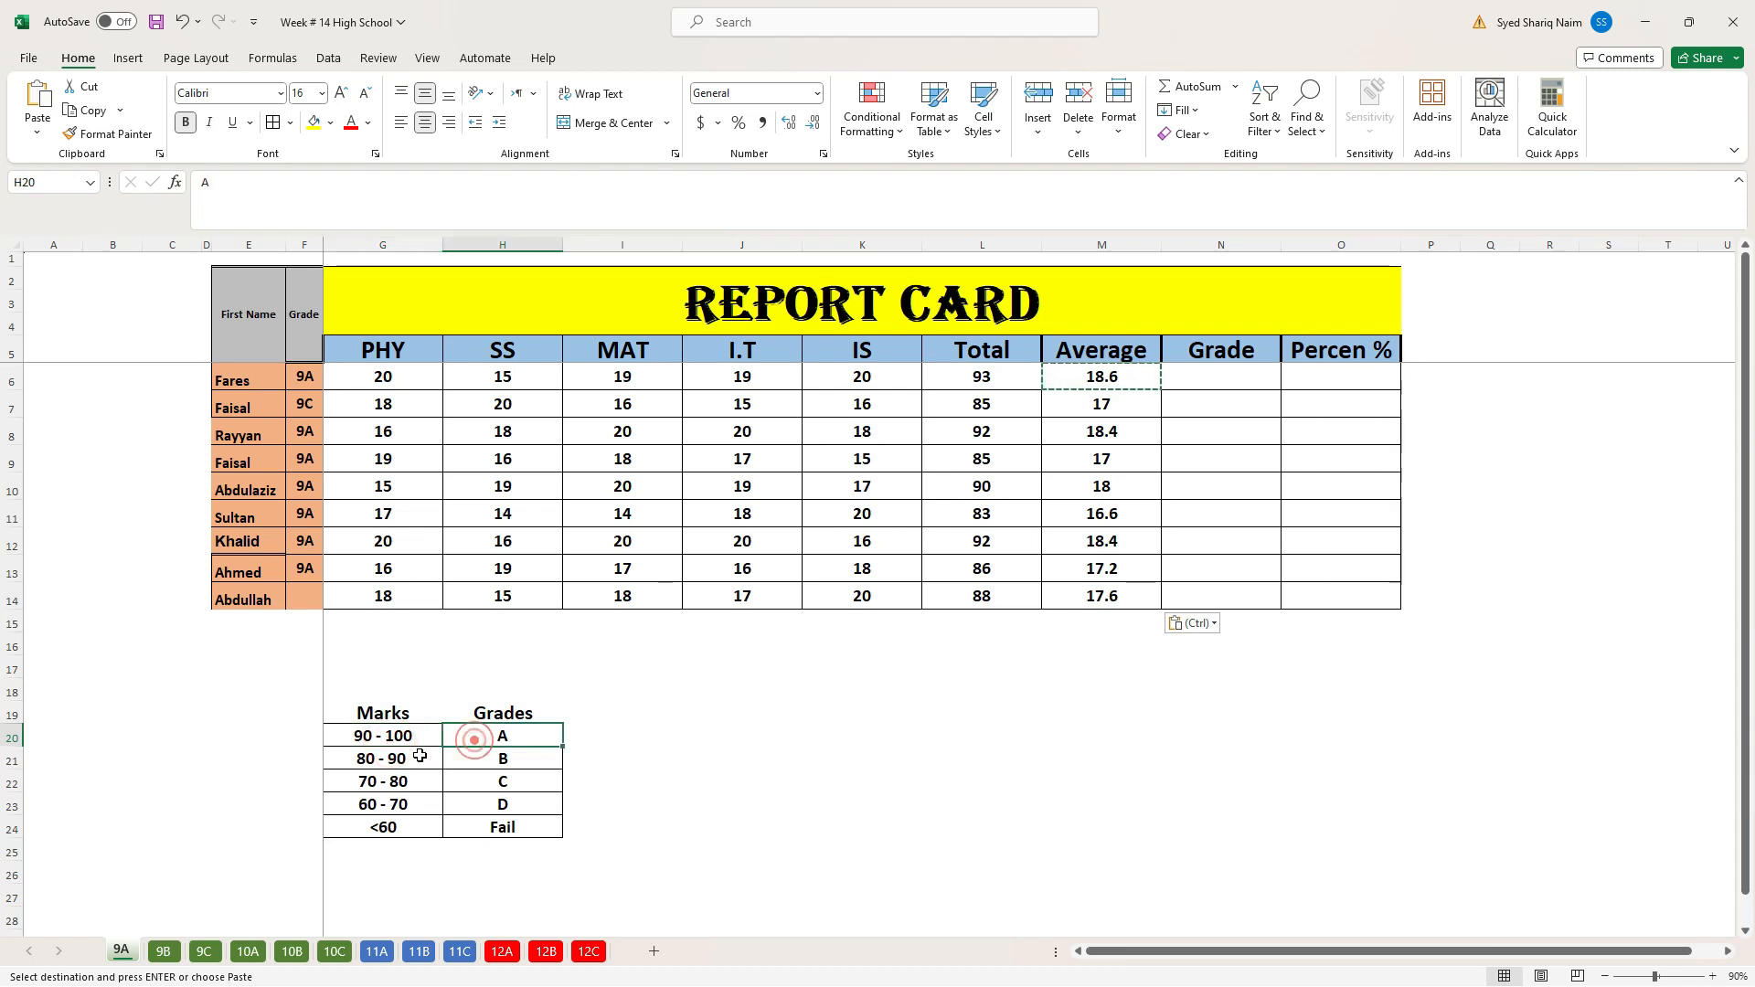
pyautogui.click(404, 759)
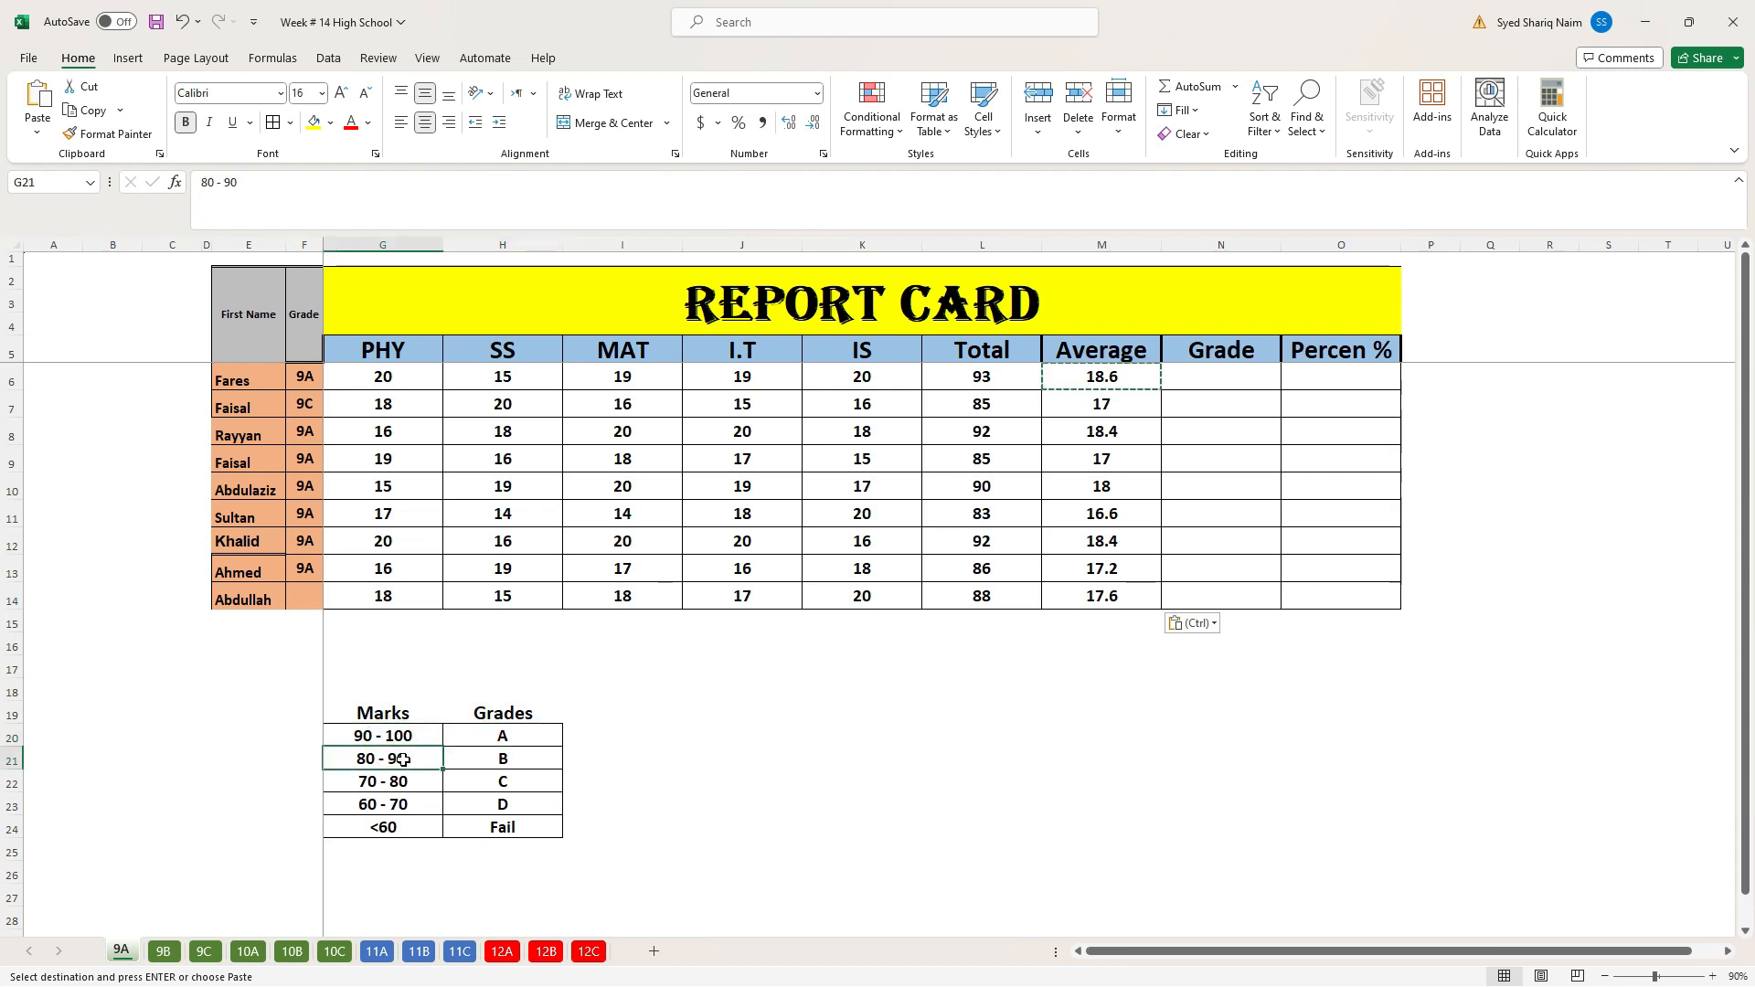
pyautogui.click(530, 760)
pyautogui.click(402, 783)
pyautogui.click(498, 783)
pyautogui.click(407, 805)
pyautogui.click(496, 805)
pyautogui.click(408, 828)
pyautogui.click(491, 829)
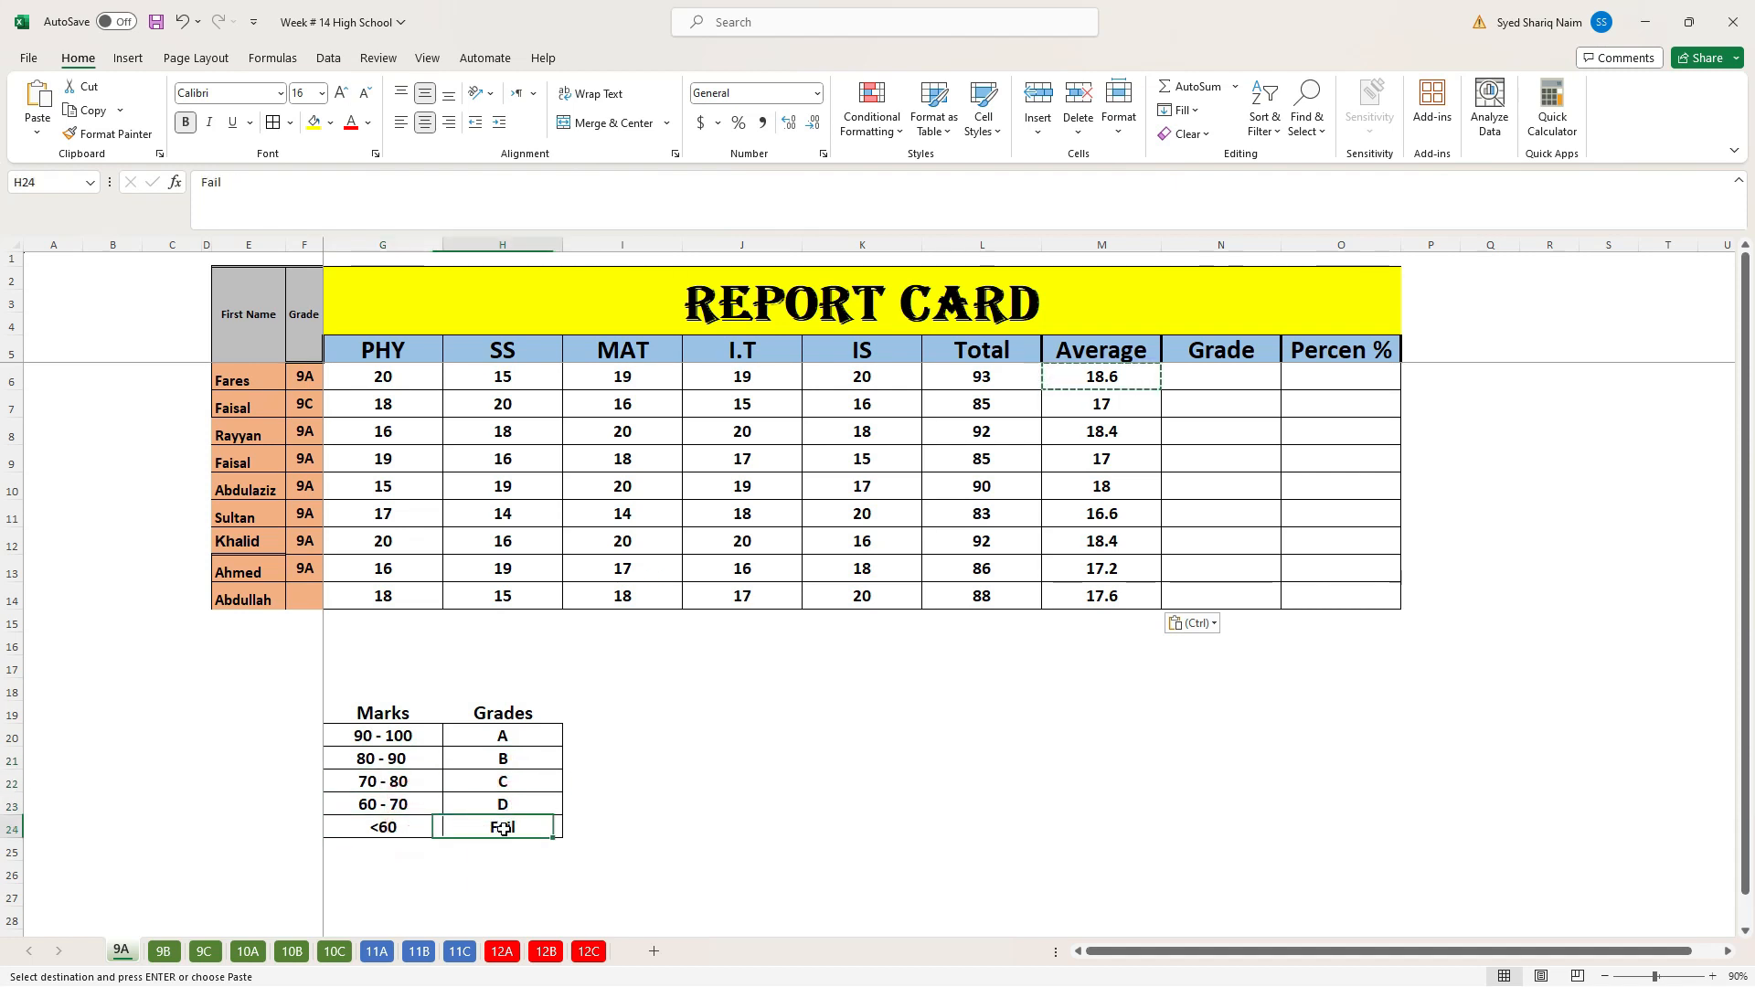
# Begin an IF formula in Grade cell N6 that returns "A" when the Total in L6 is >=90
pyautogui.click(1209, 375)
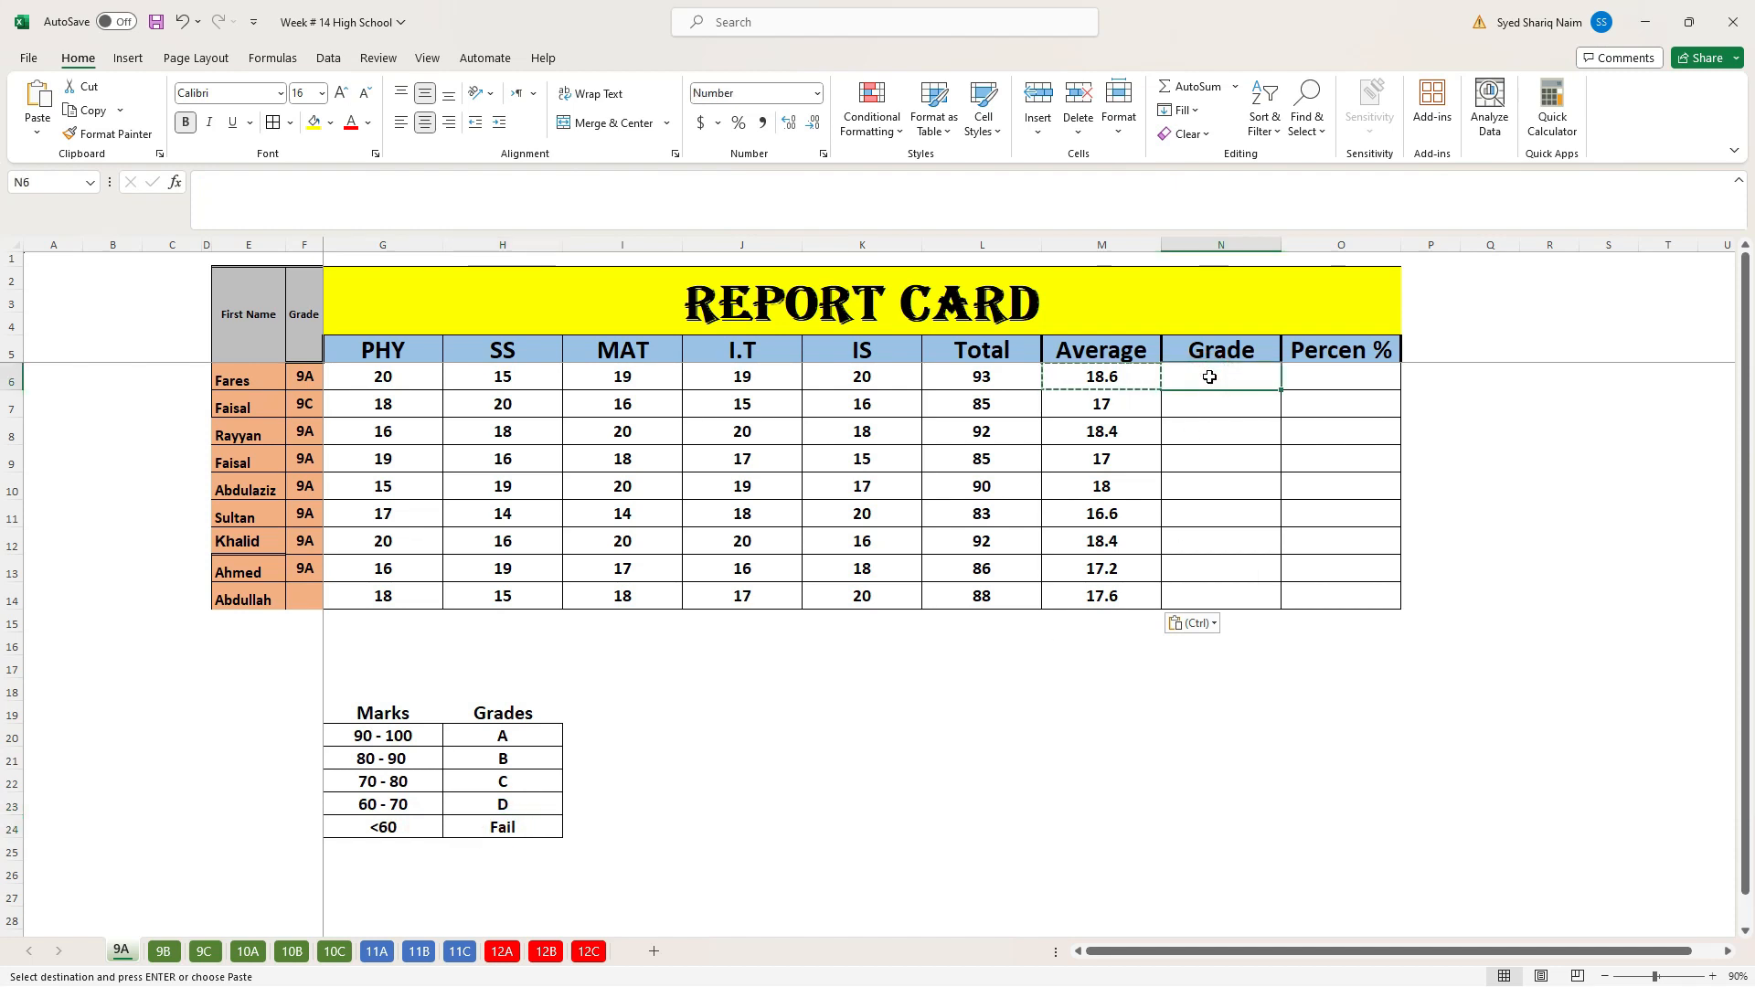
pyautogui.write('=')
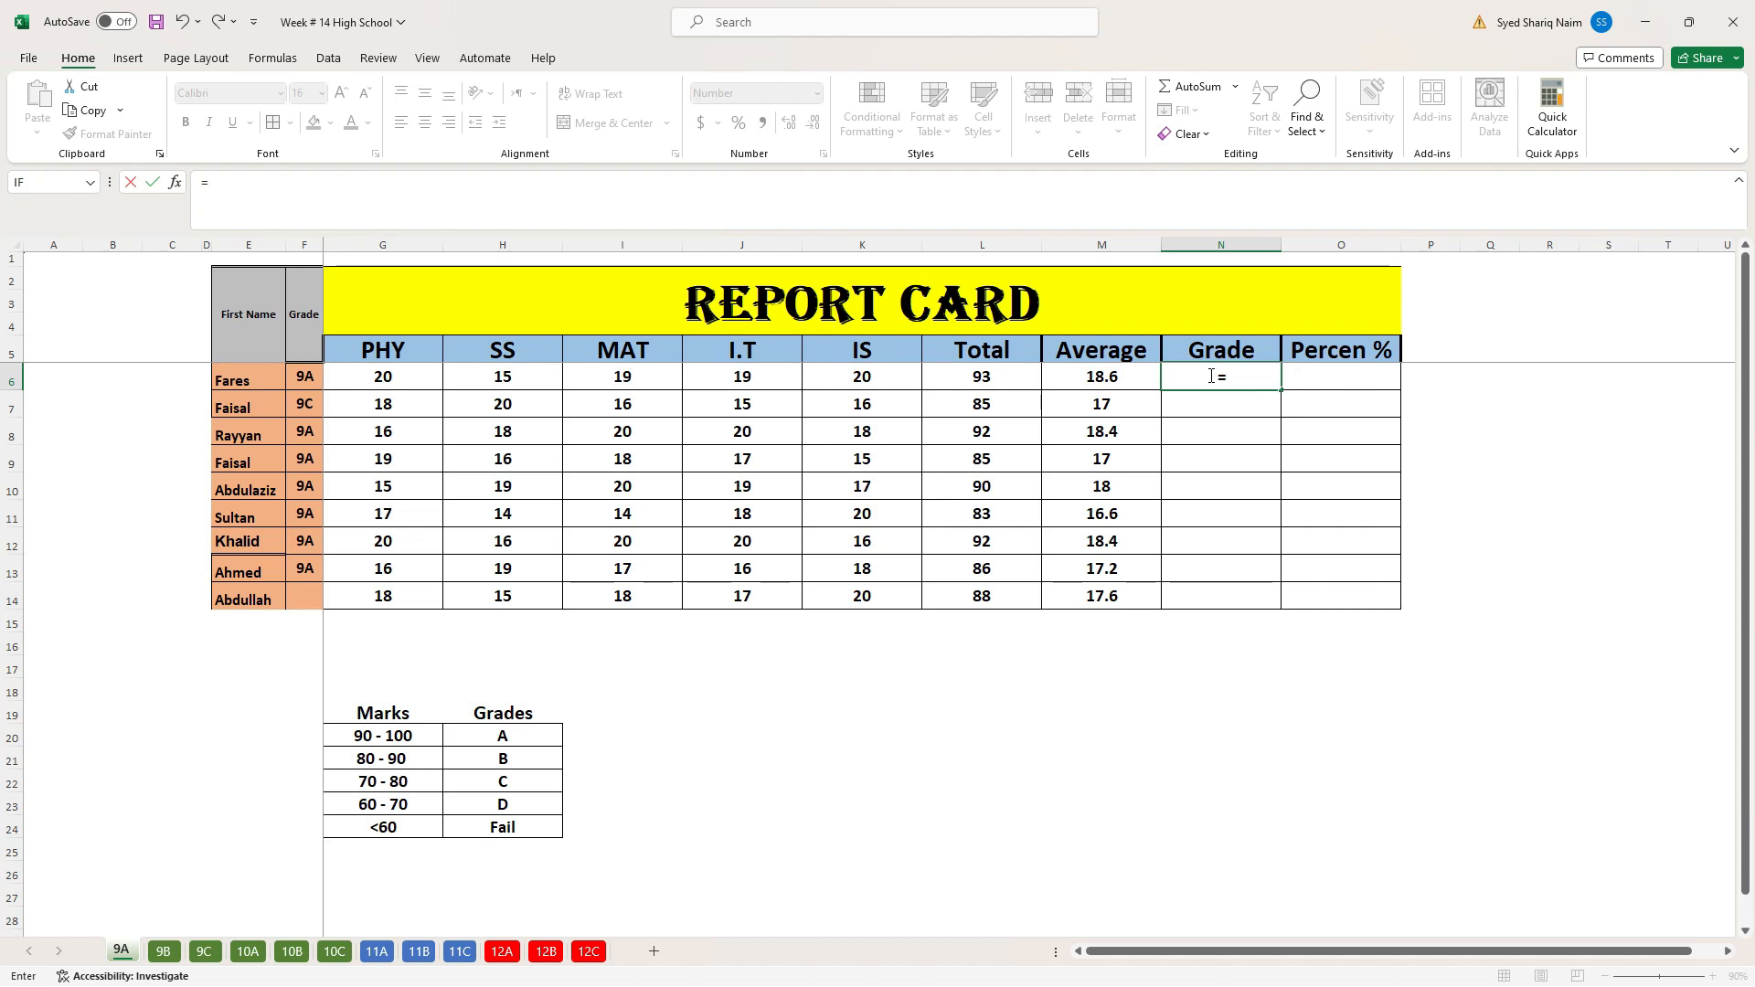
pyautogui.press('Escape')
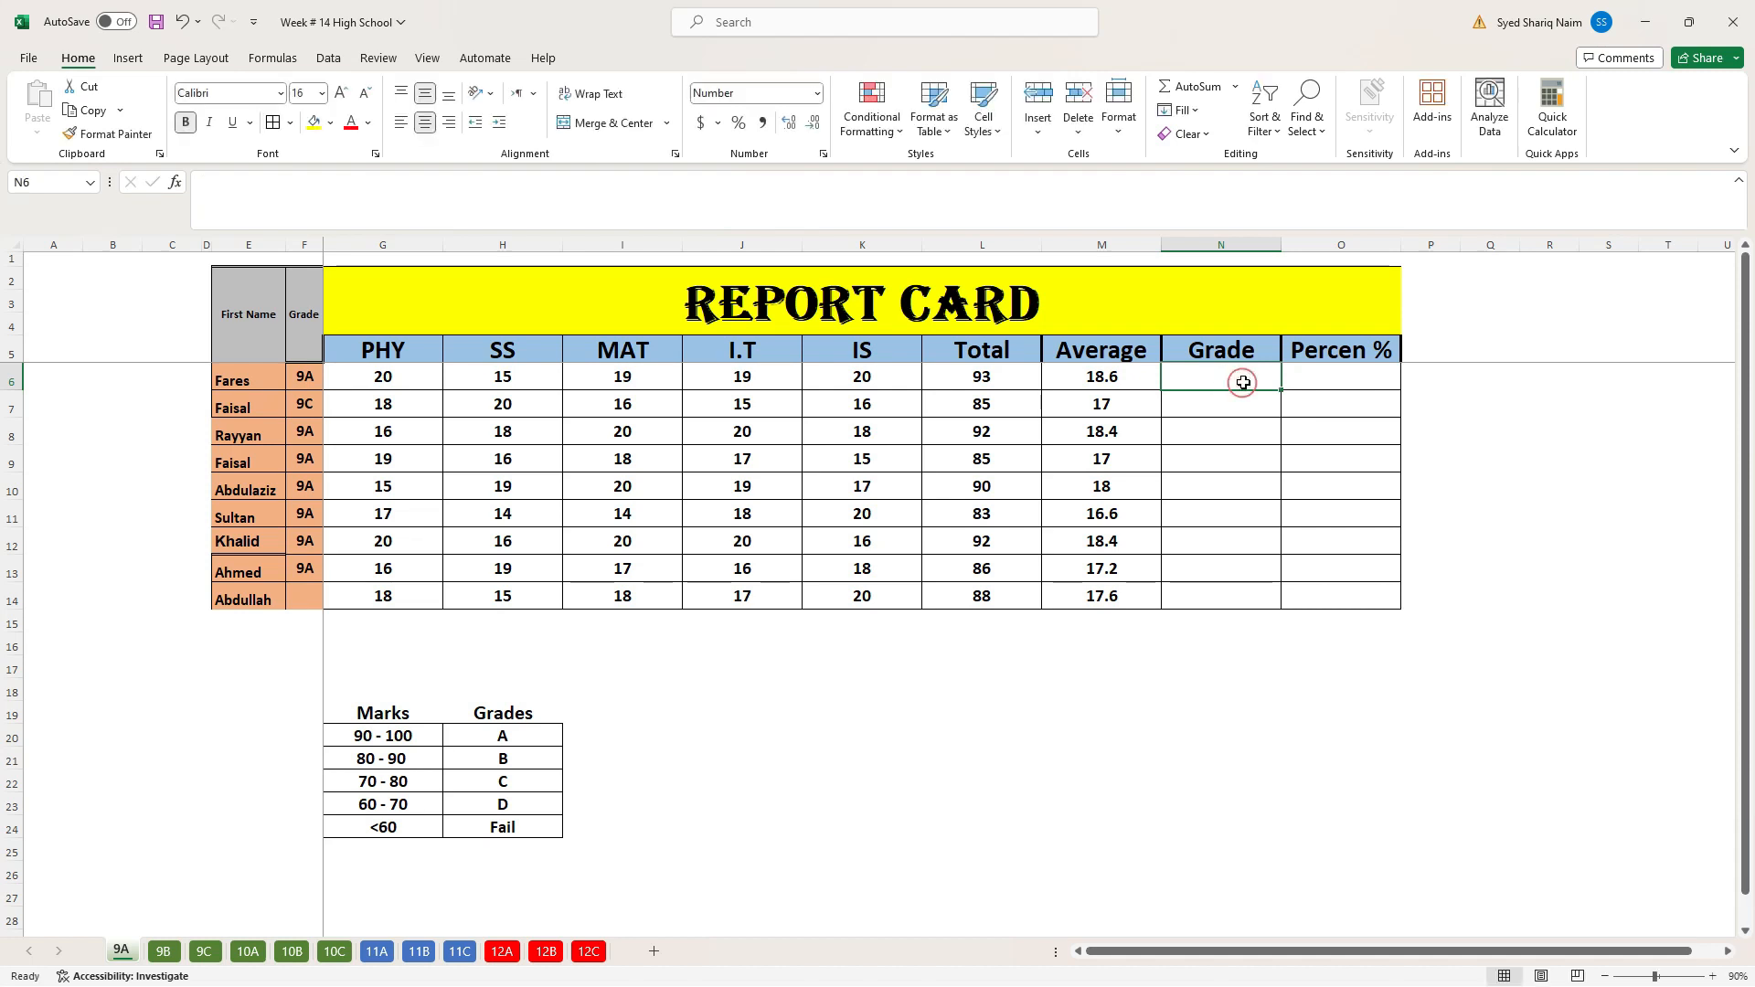
pyautogui.write('=')
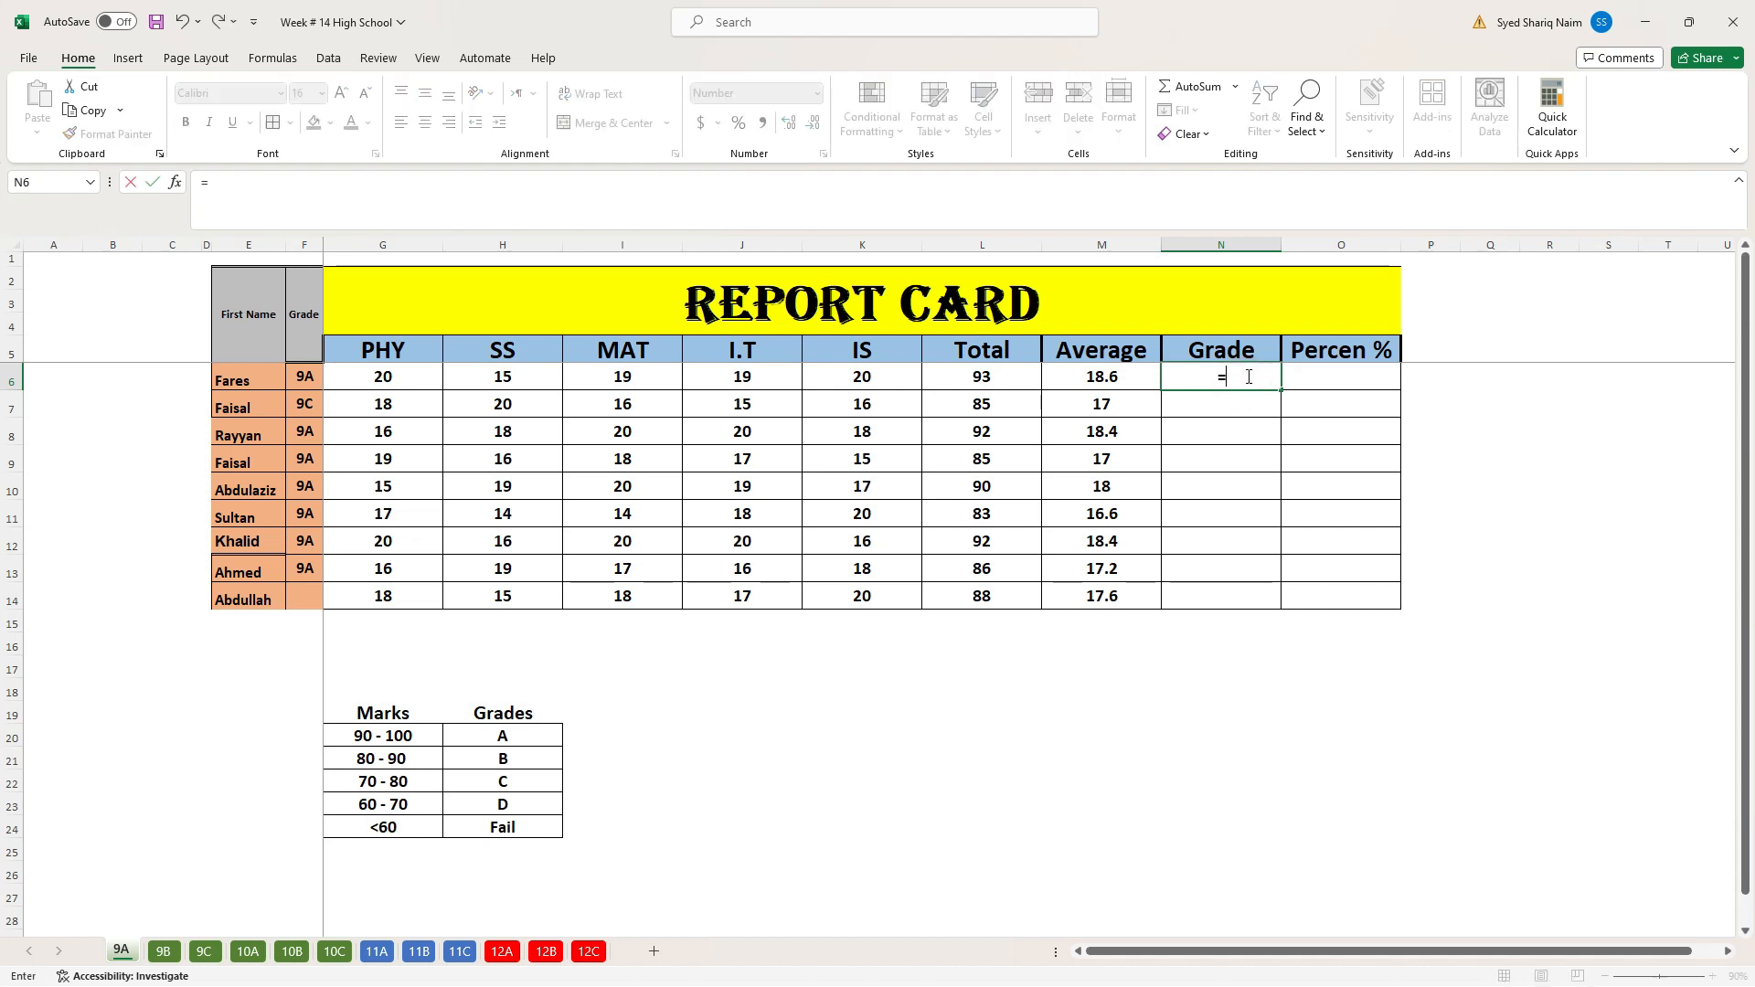
pyautogui.write('if')
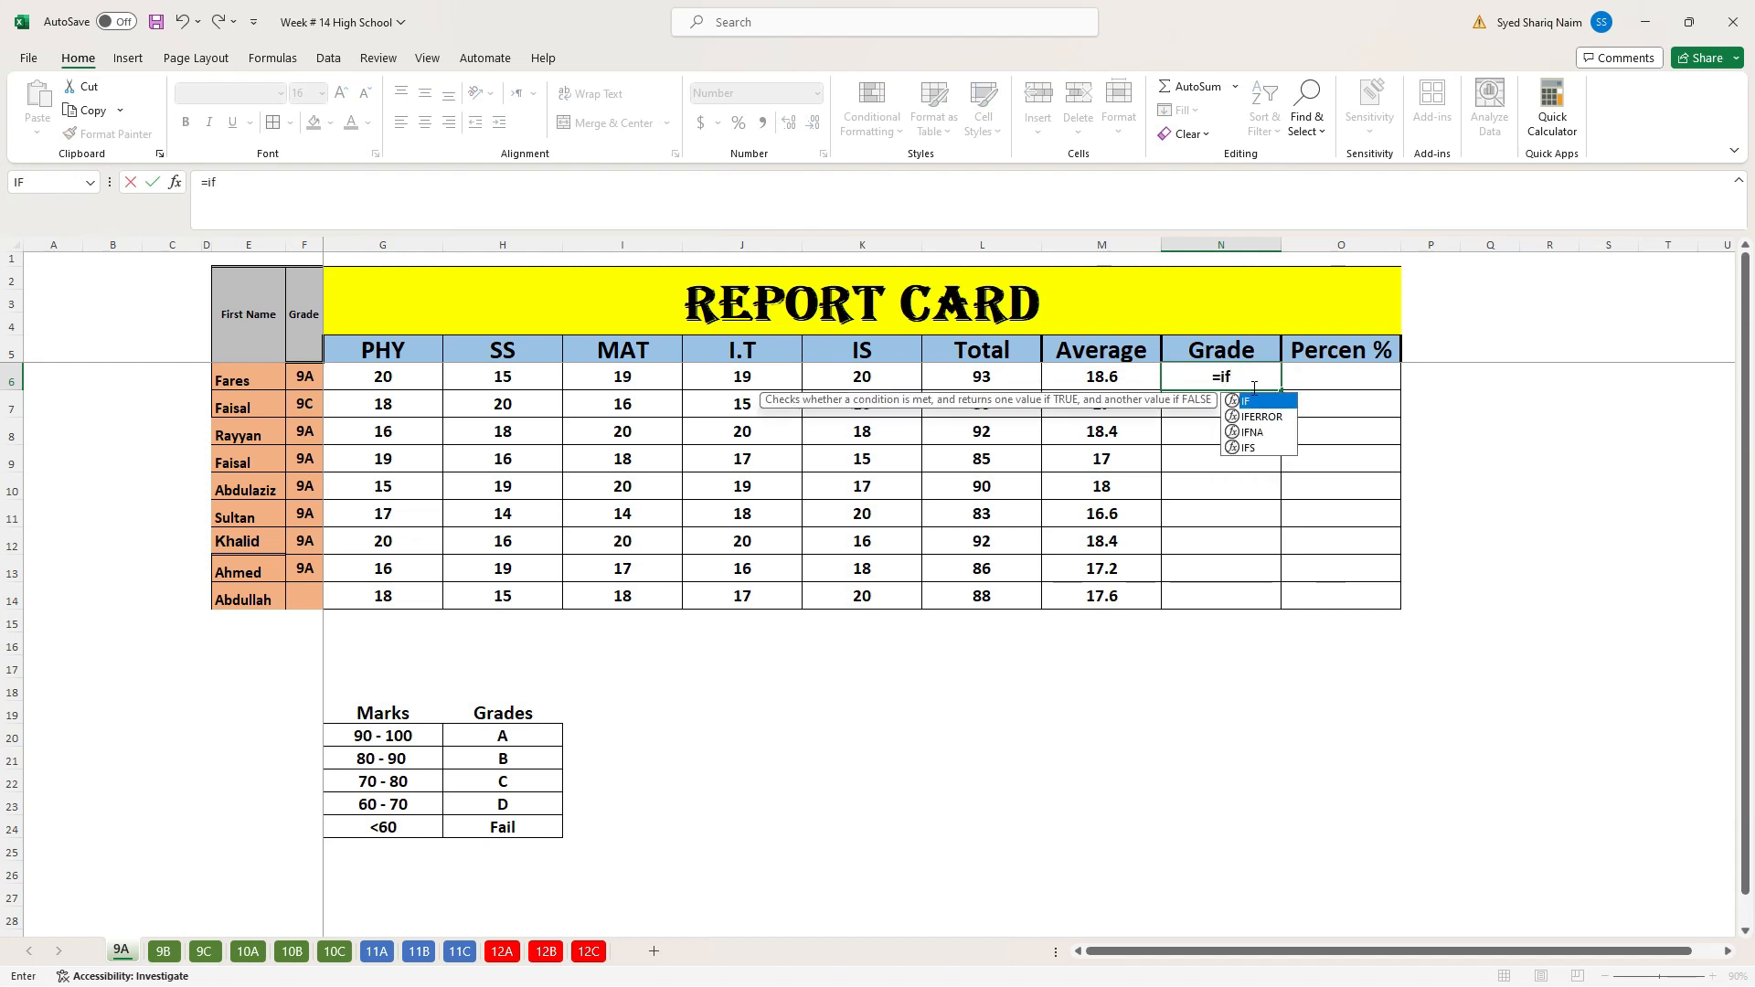
pyautogui.doubleClick(1266, 402)
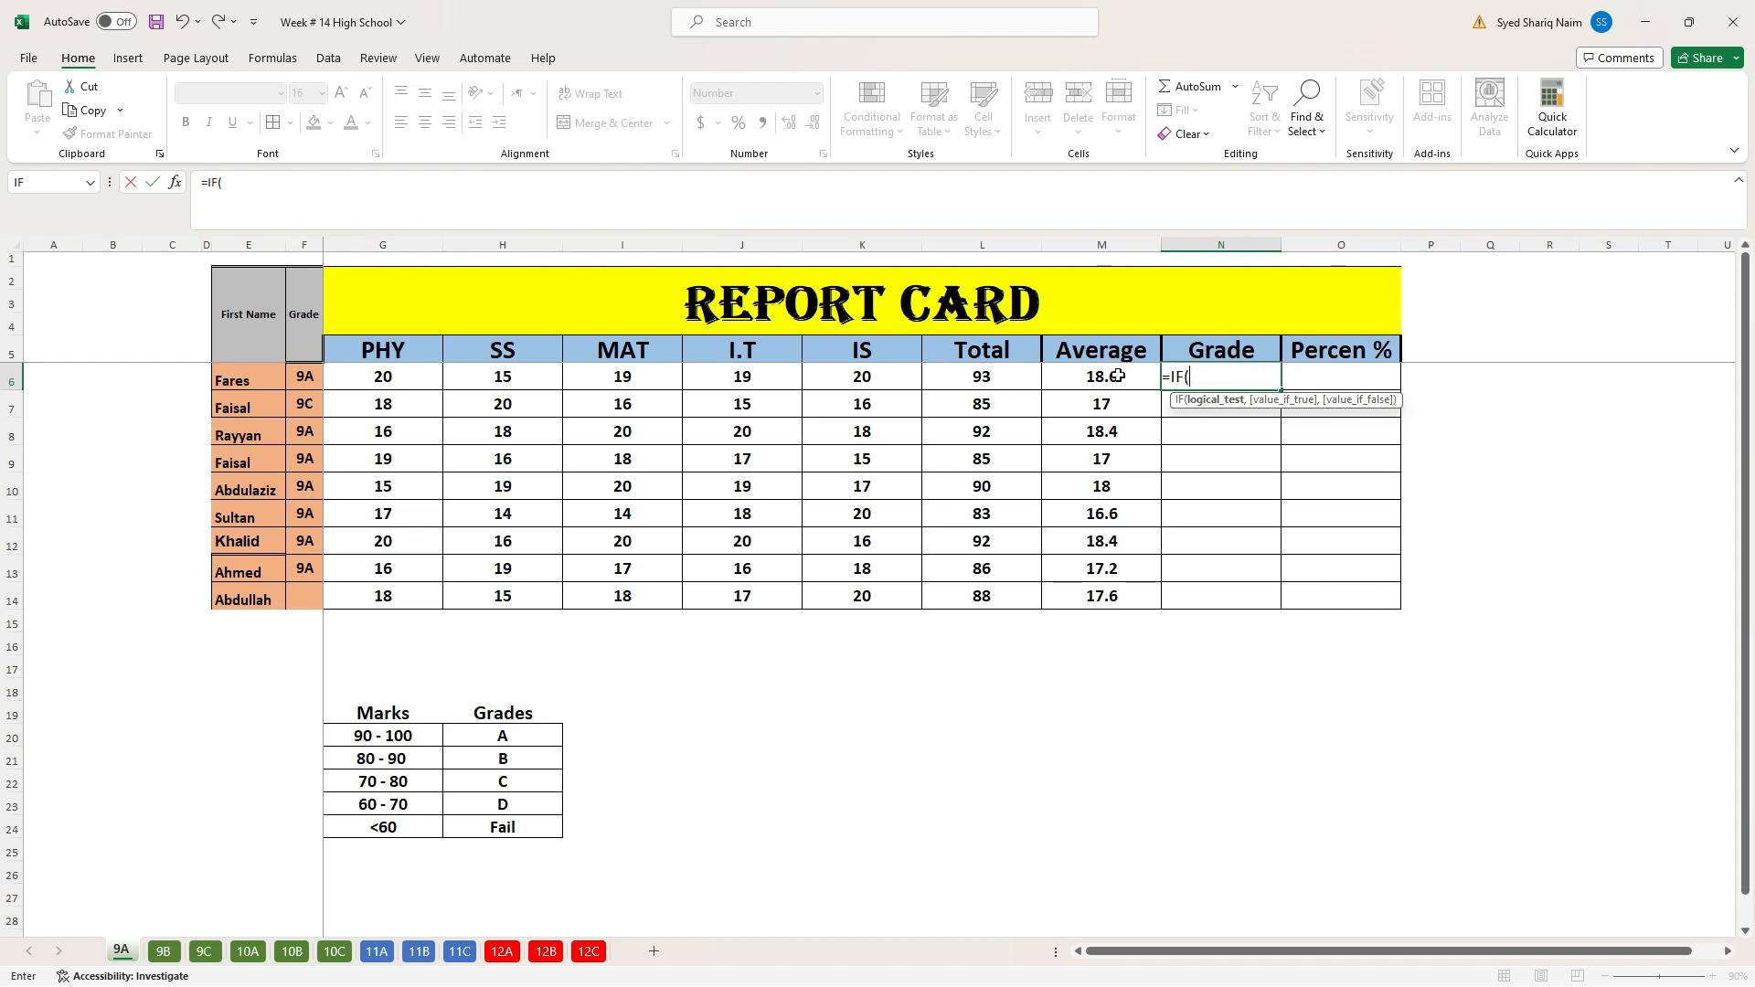
pyautogui.click(1001, 375)
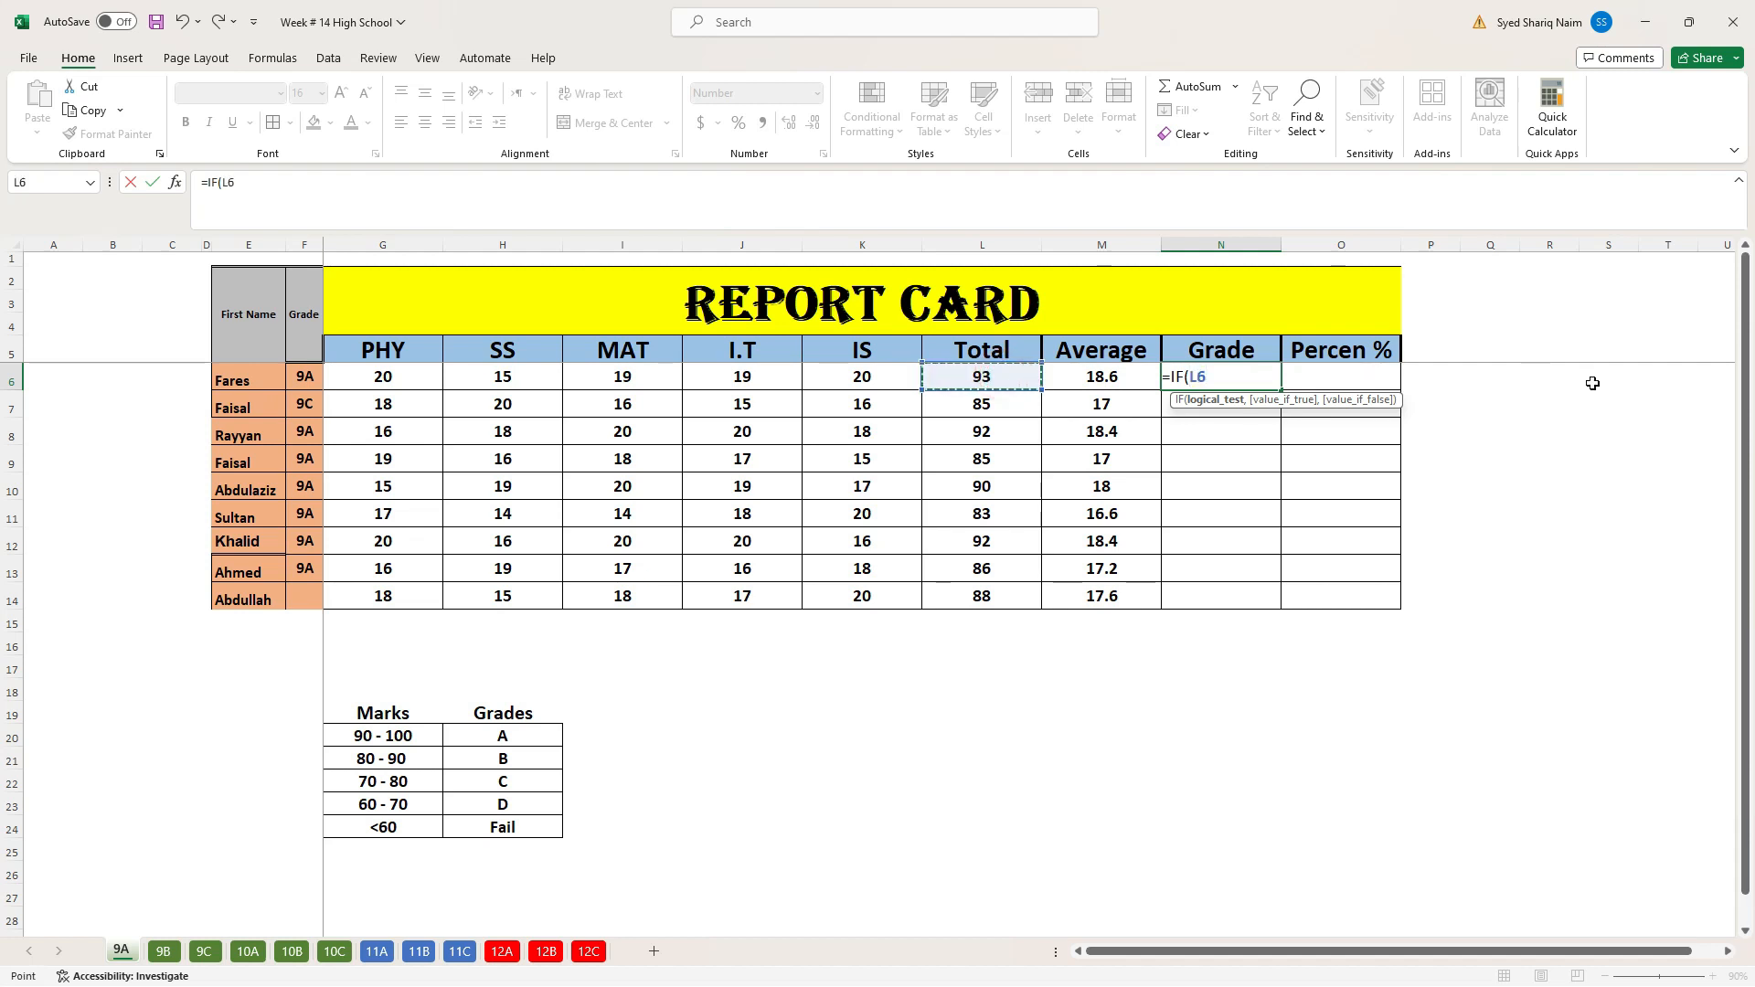
pyautogui.write('>90')
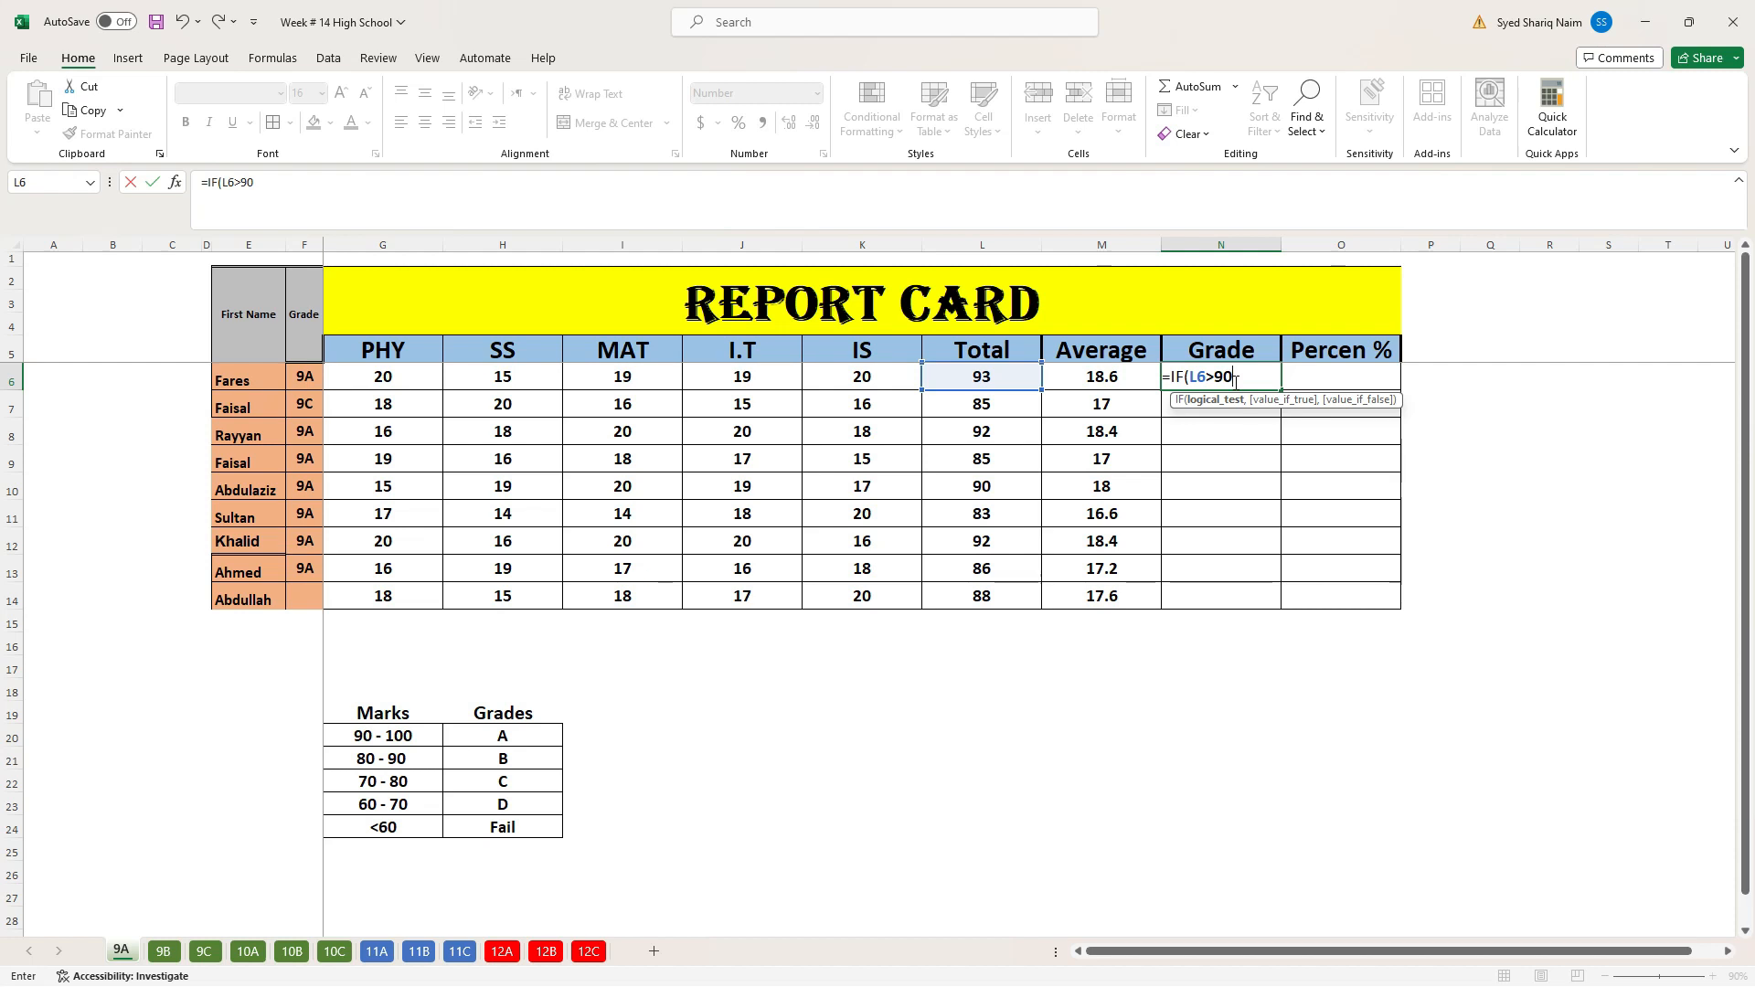
pyautogui.write(',"A')
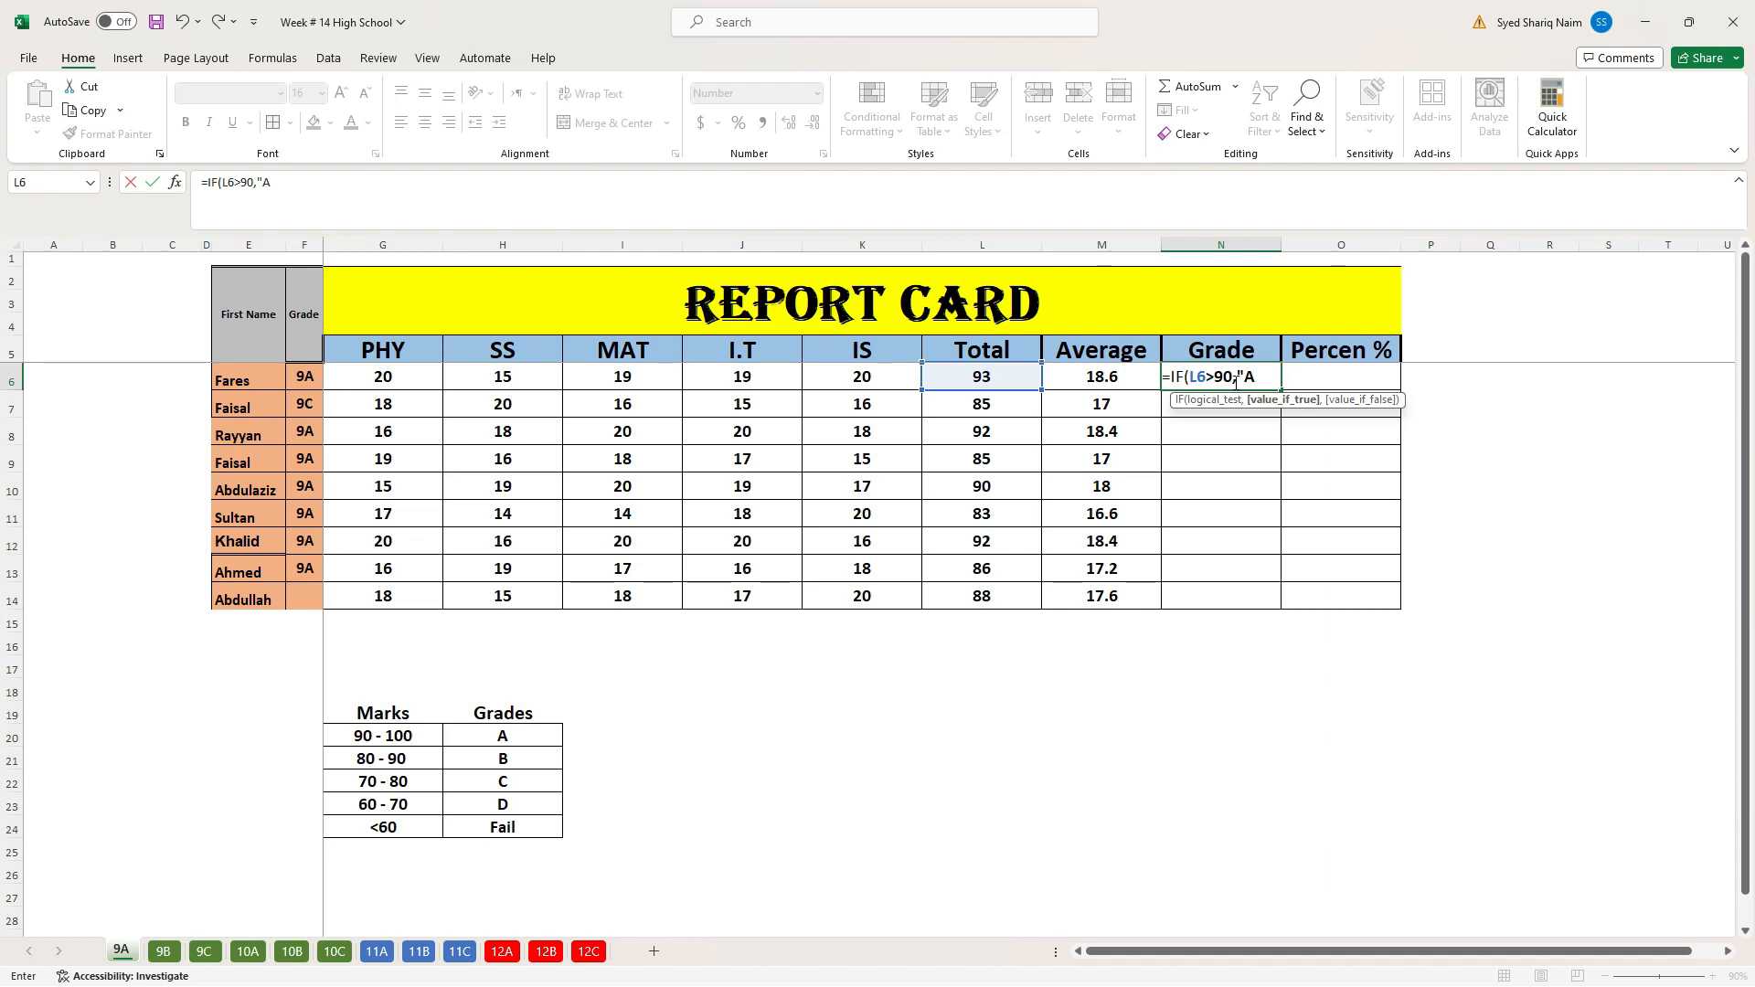
pyautogui.click(1232, 380)
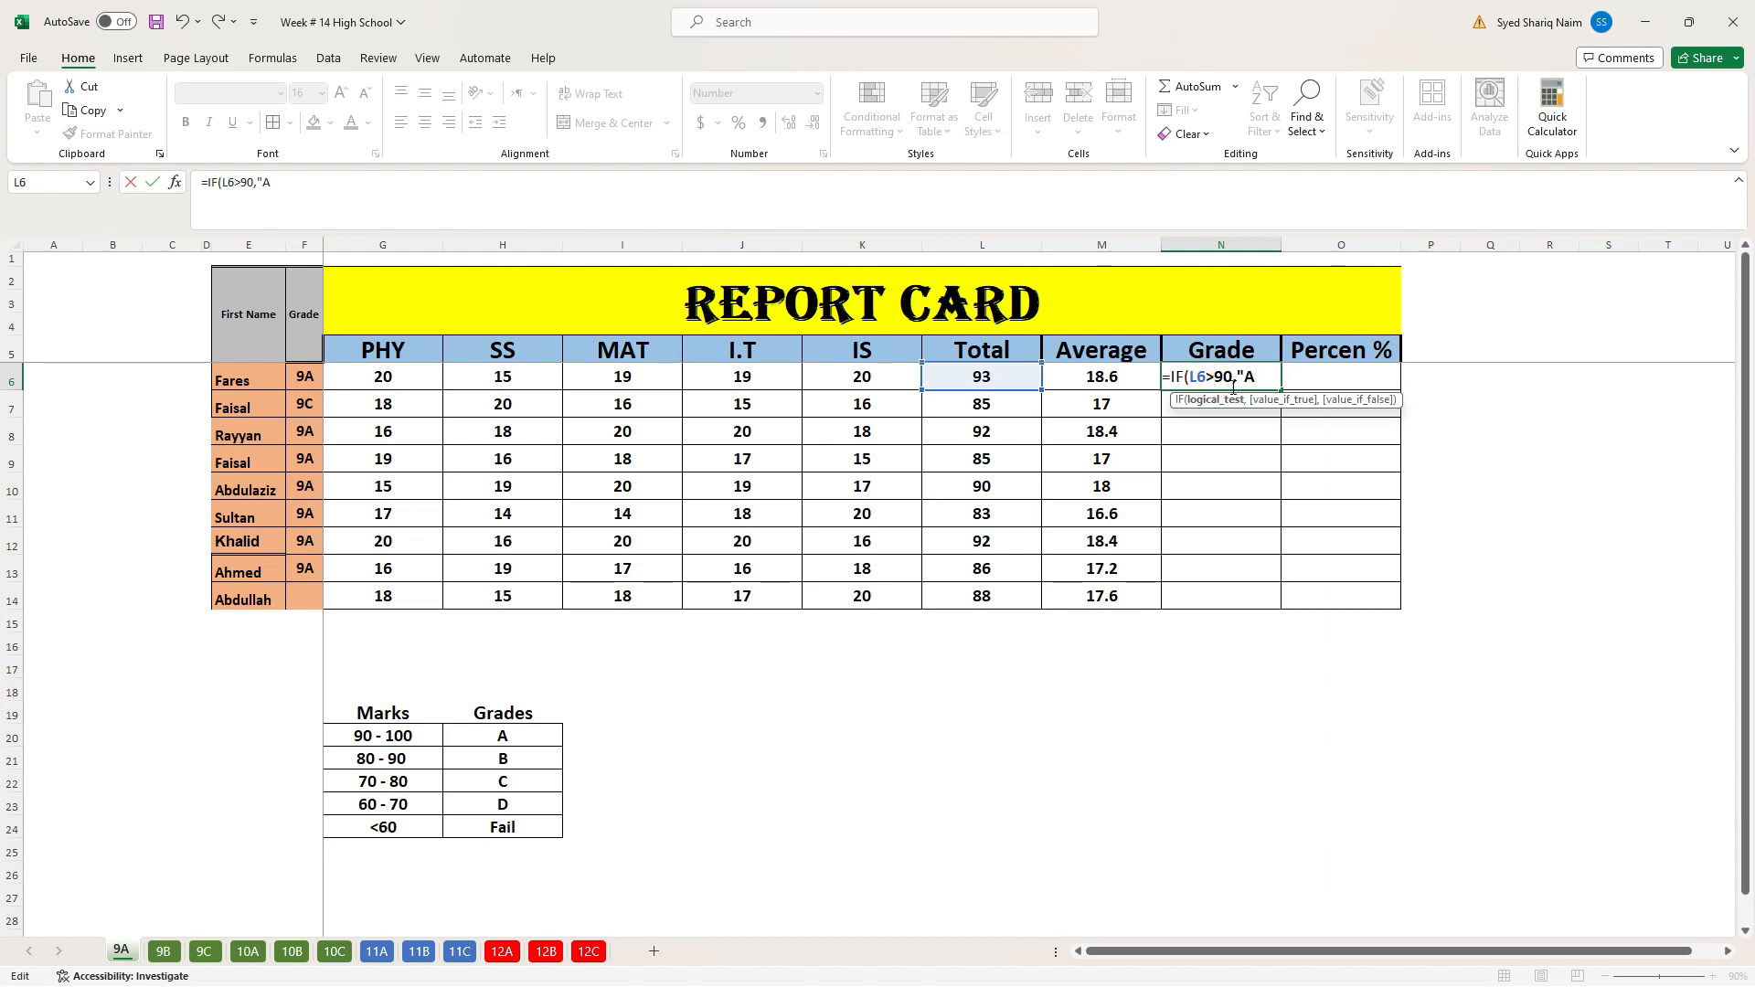
pyautogui.write('=')
pyautogui.click(1269, 372)
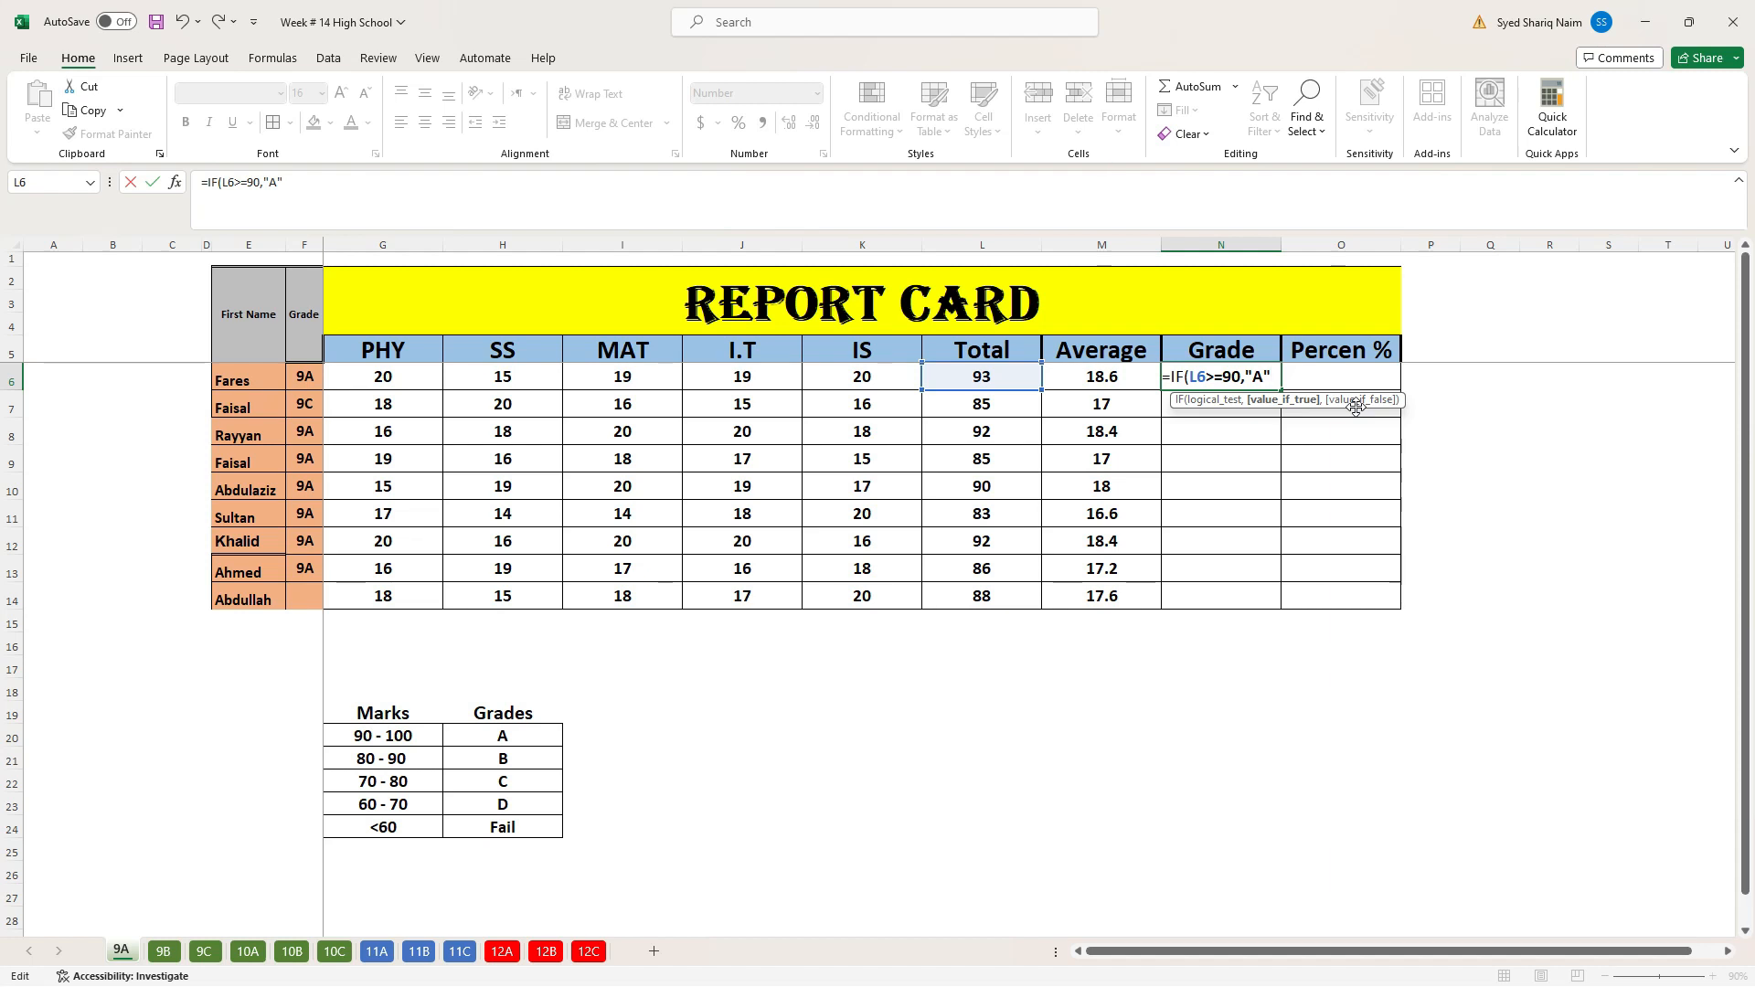
# Nest a second IF in the N6 formula that returns "B" when L6>=80
pyautogui.write(',if)')
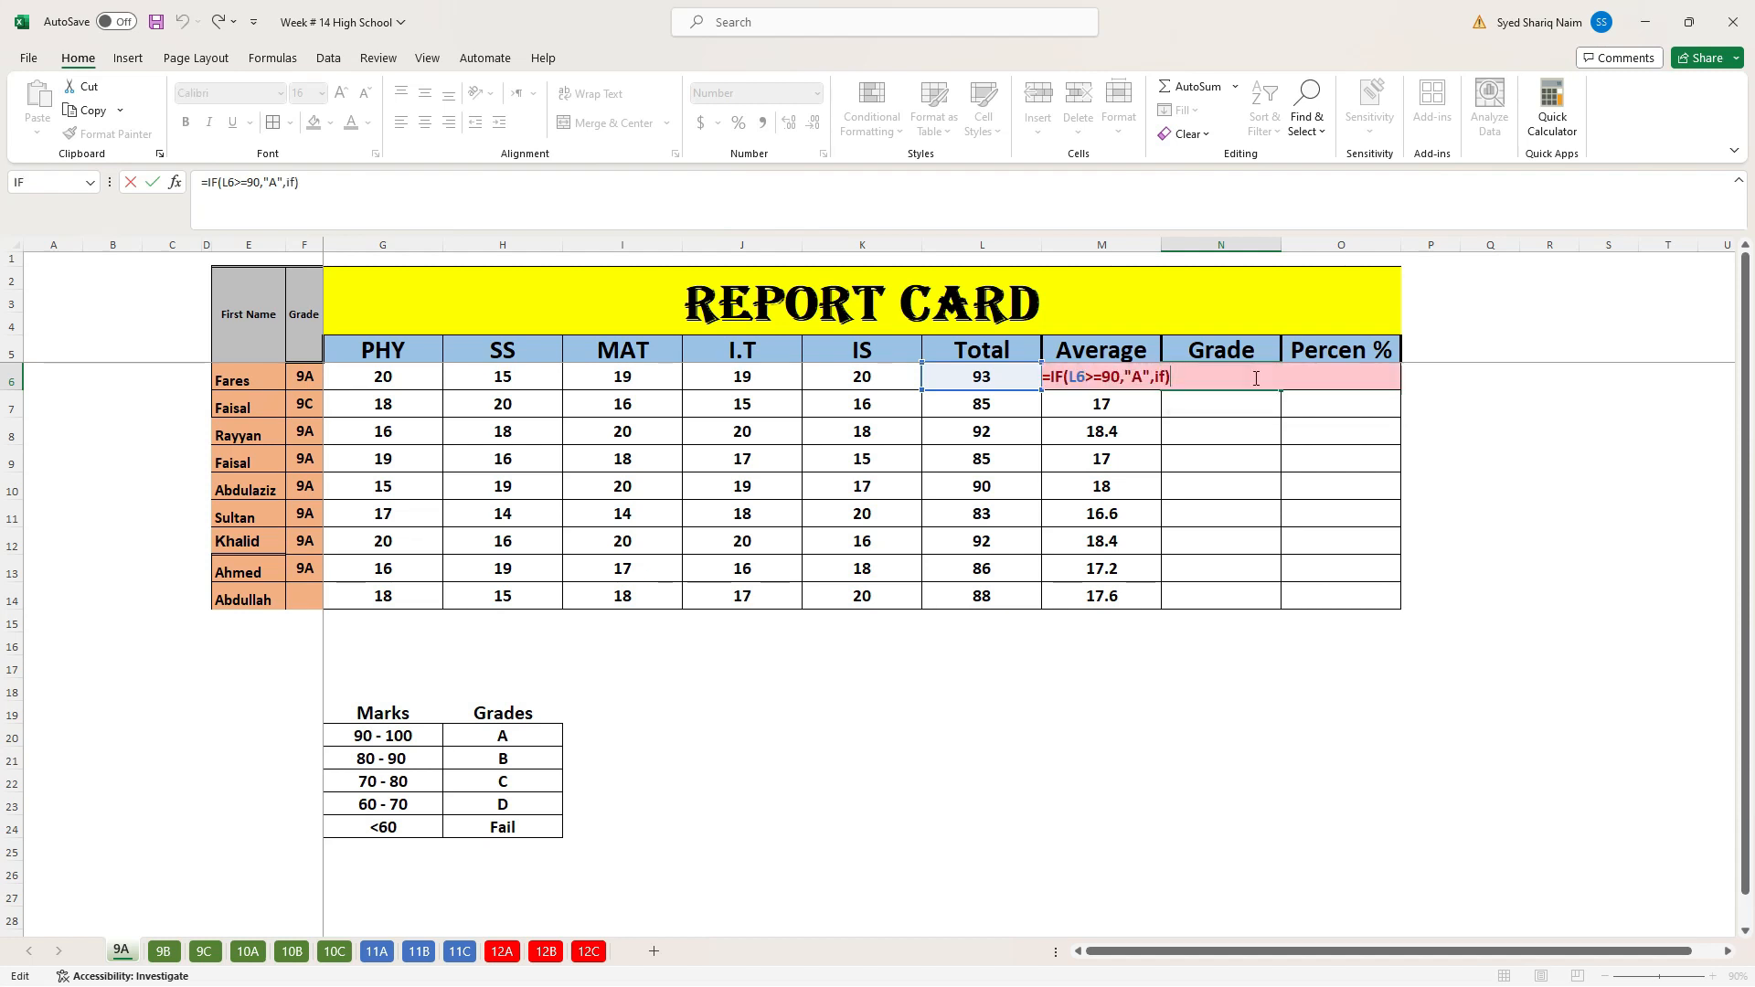
pyautogui.click(1166, 375)
pyautogui.click(1198, 379)
pyautogui.press('BackSpace')
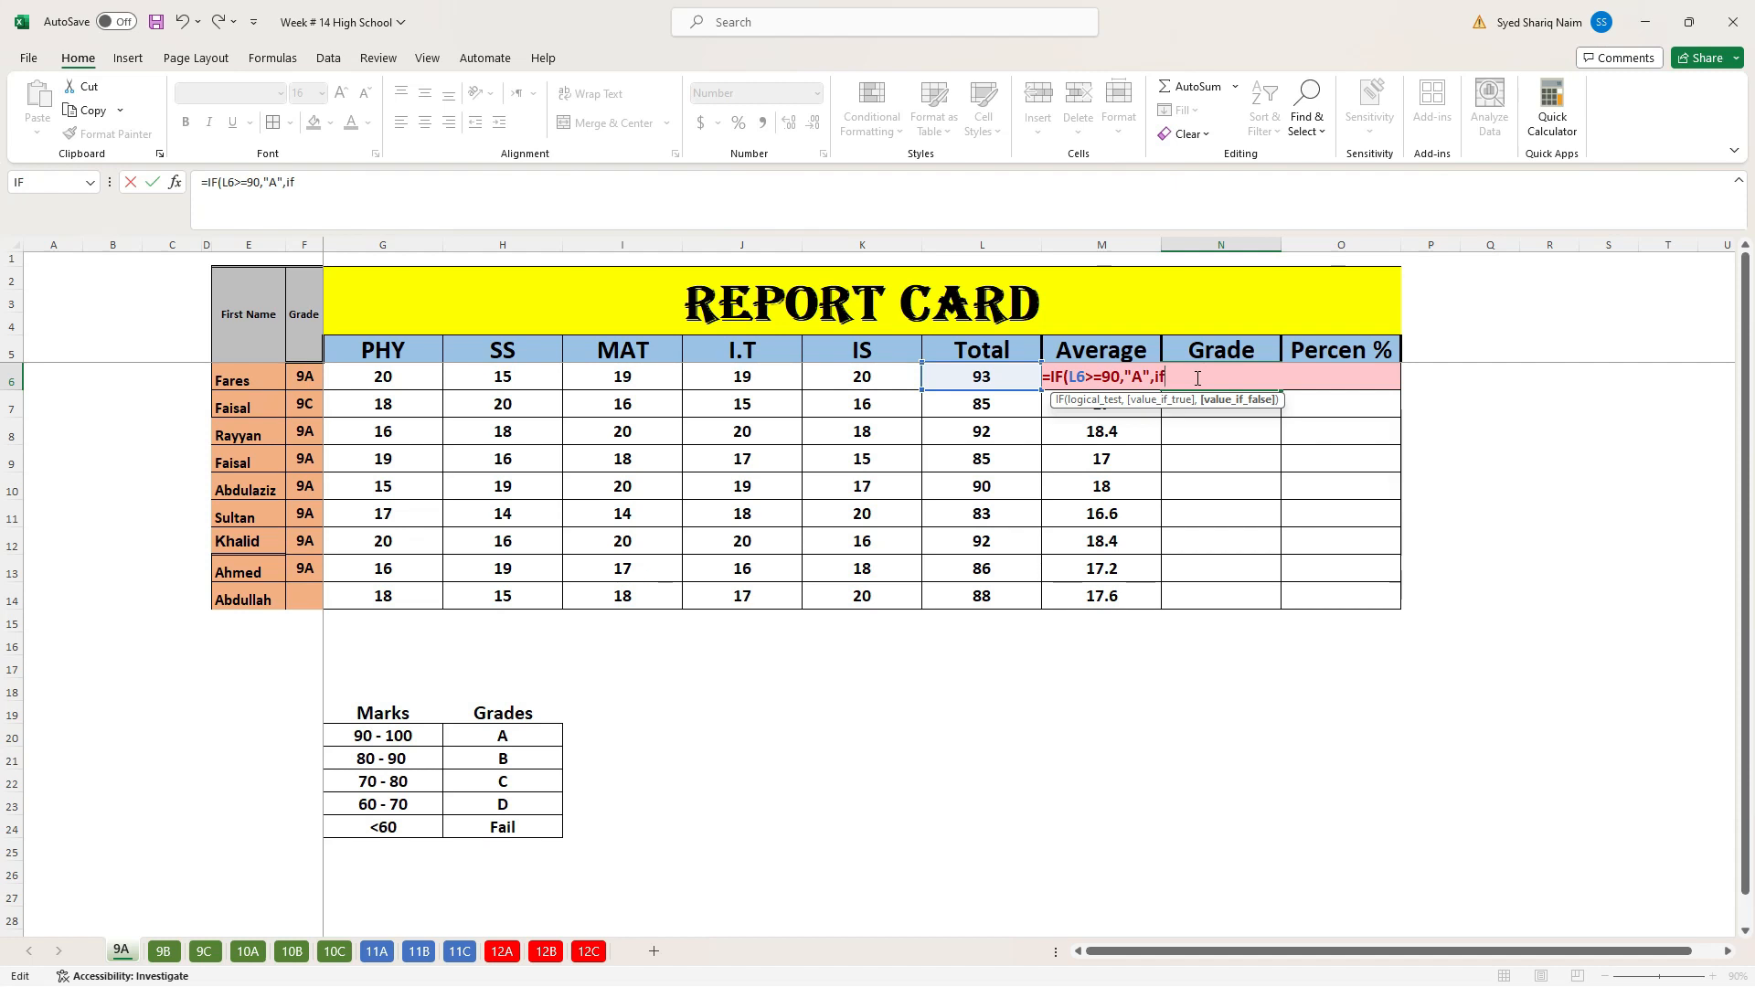
pyautogui.write('(')
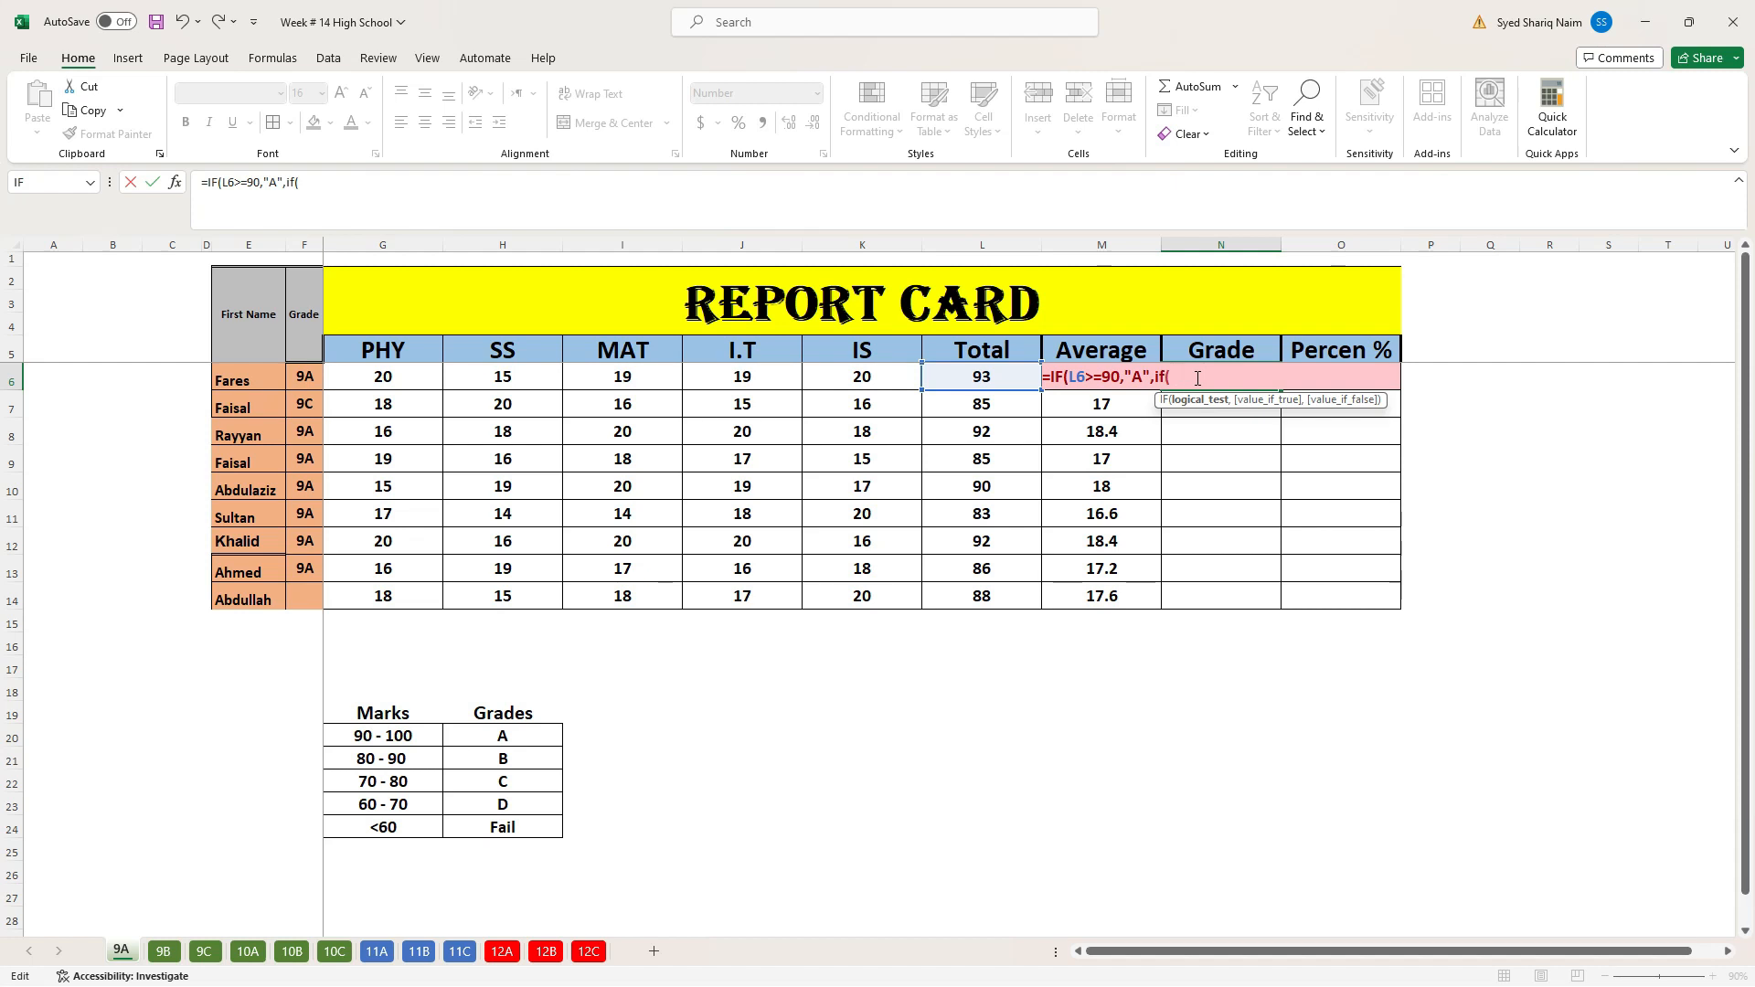
pyautogui.write('l6')
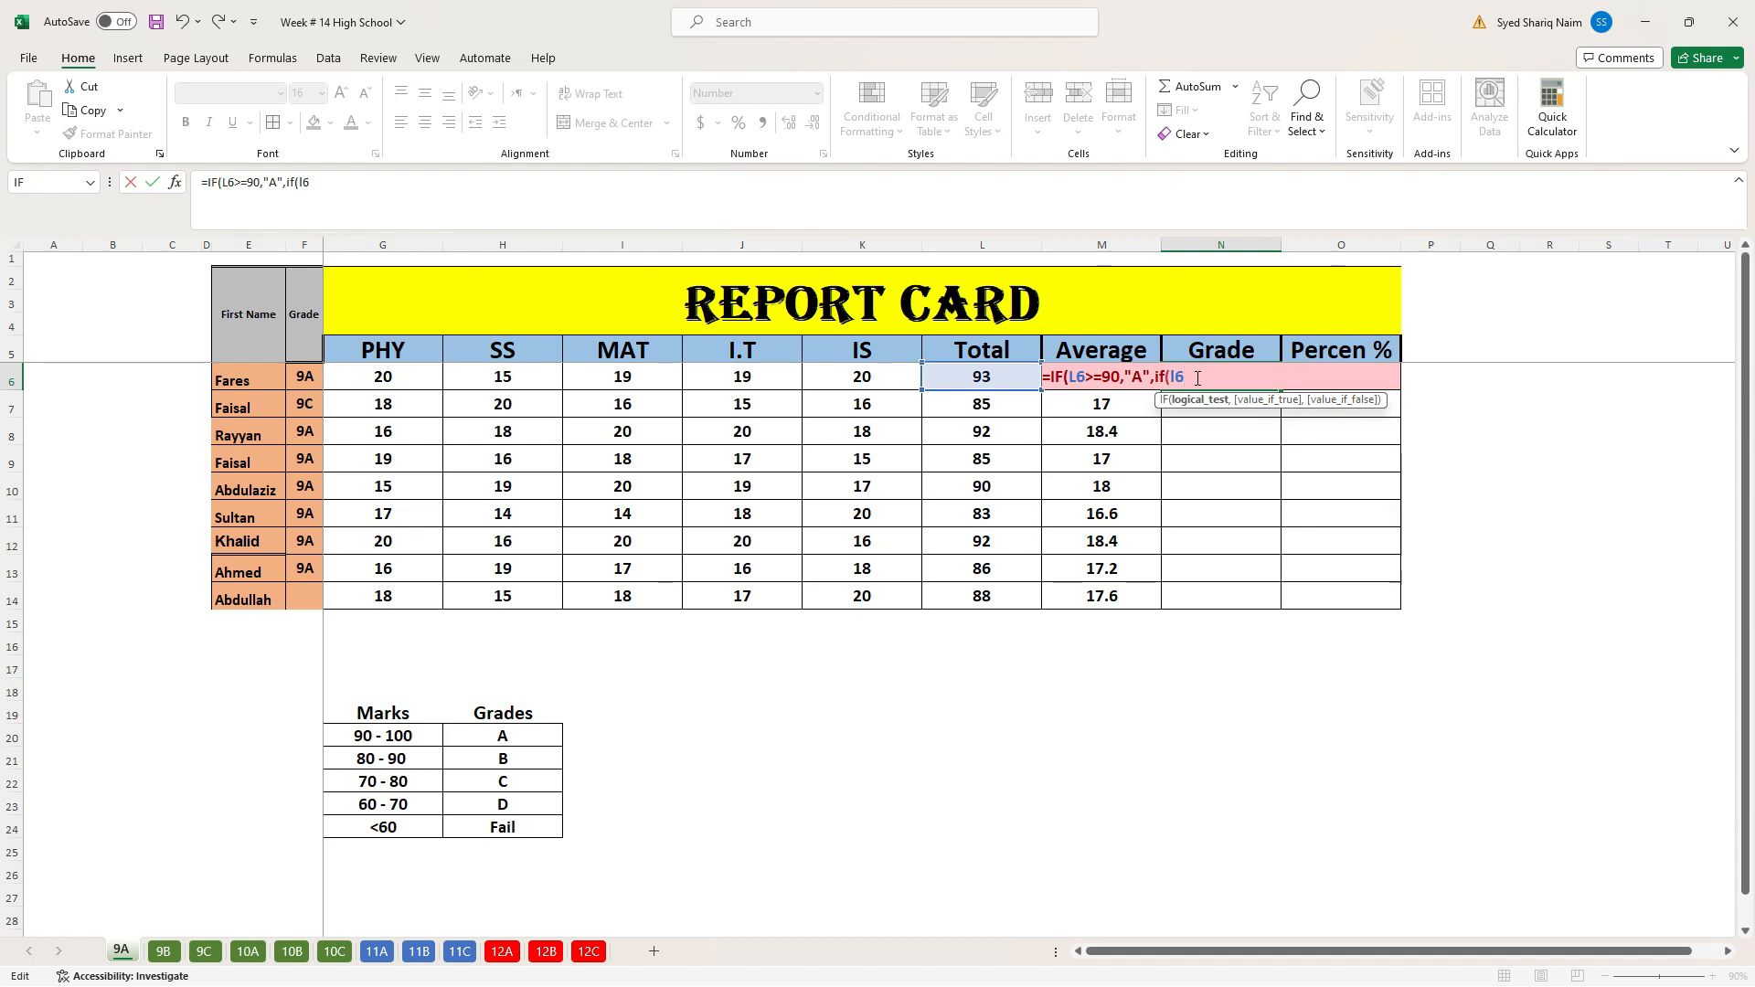
pyautogui.write('>=80,')
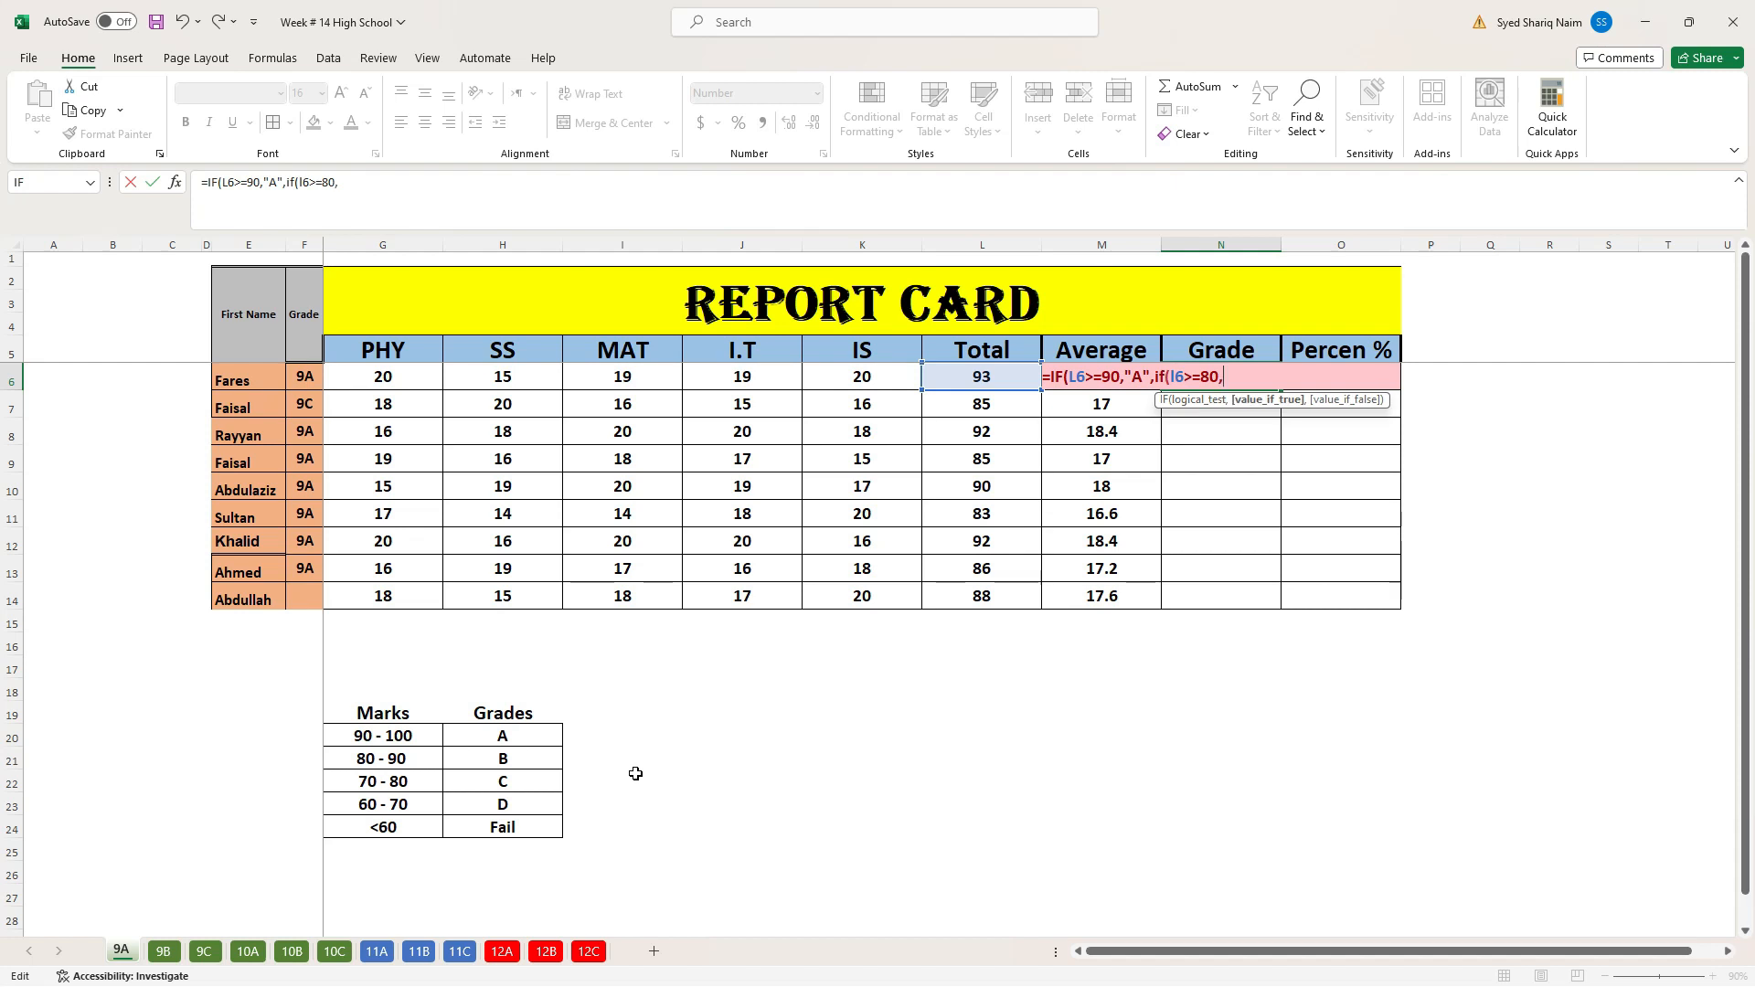
pyautogui.write('"B",')
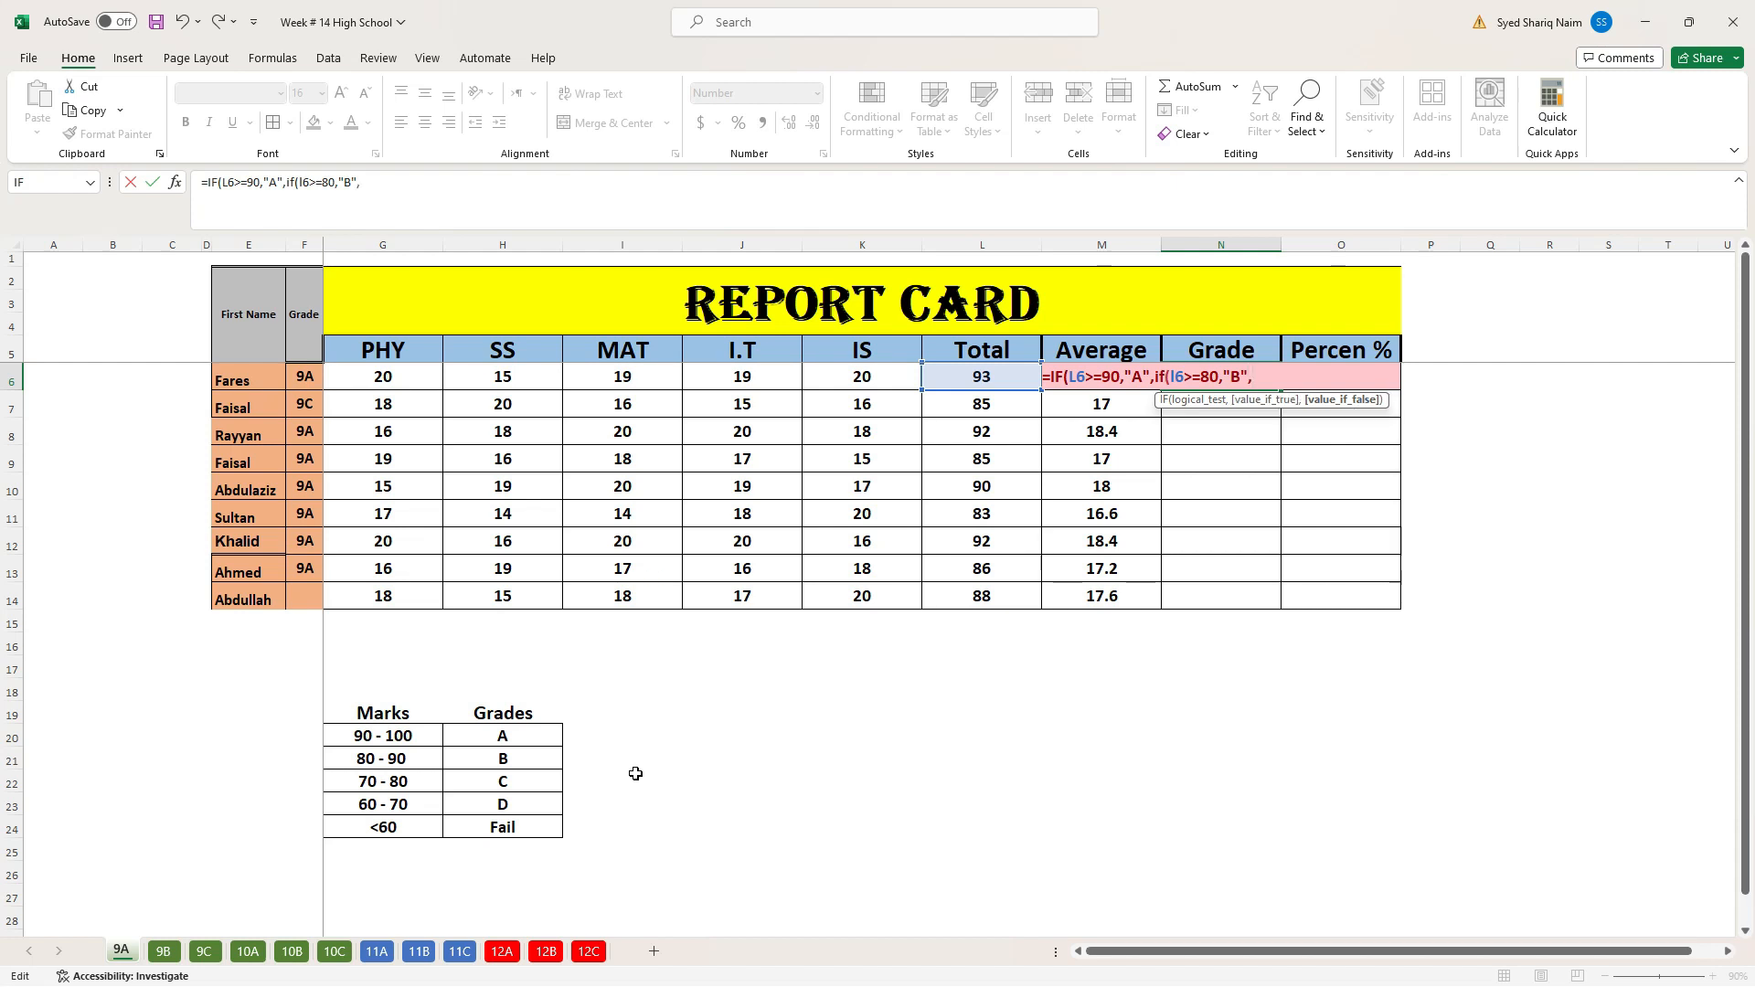
# Nest a third IF in the N6 formula with the test l6=>70 and the result "C"
pyautogui.write('if')
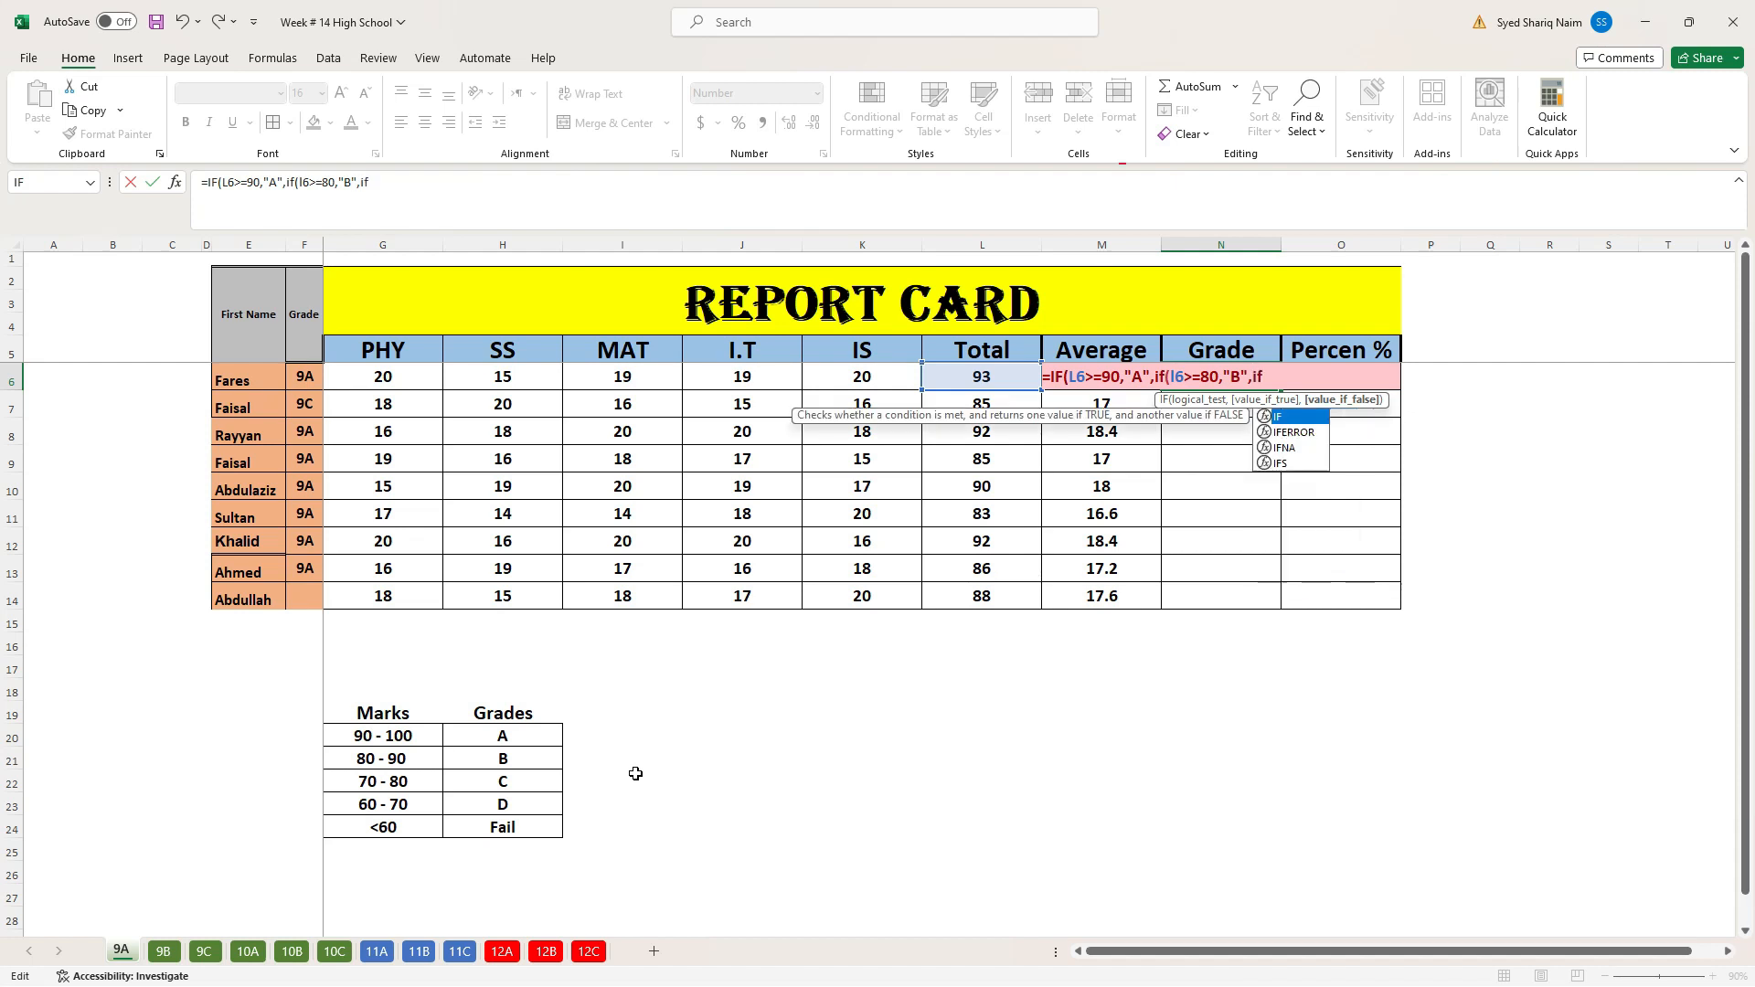
pyautogui.write('(')
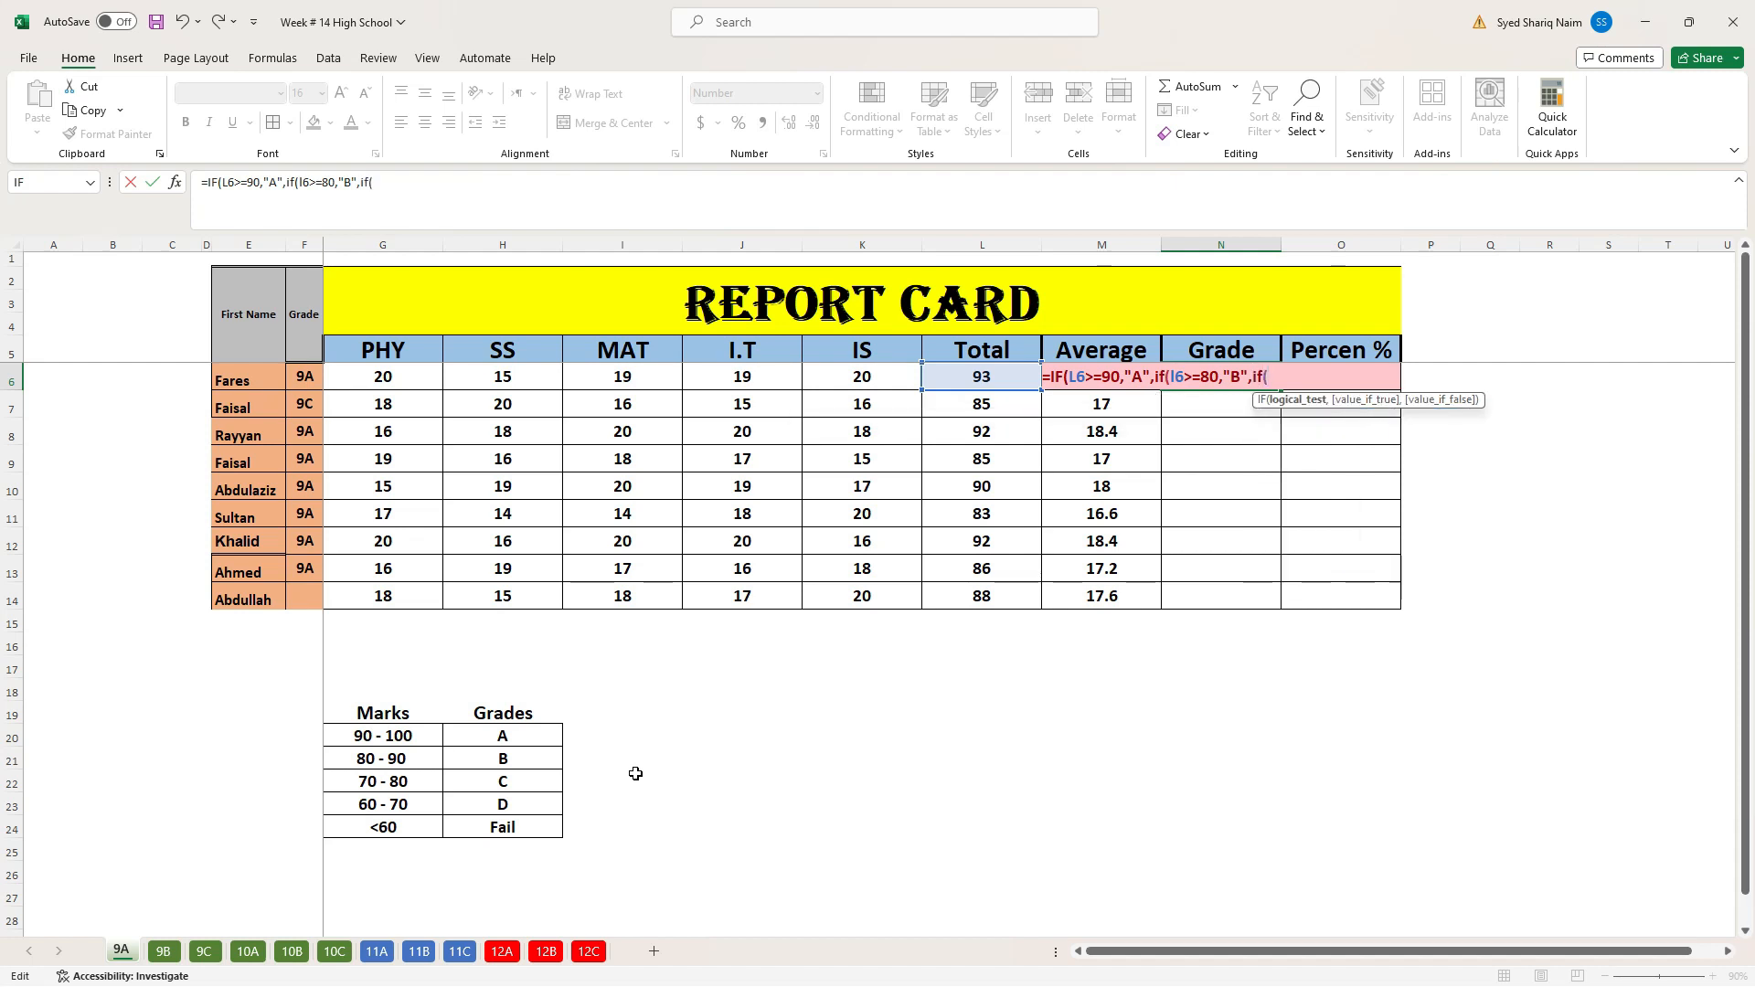
pyautogui.write('l6')
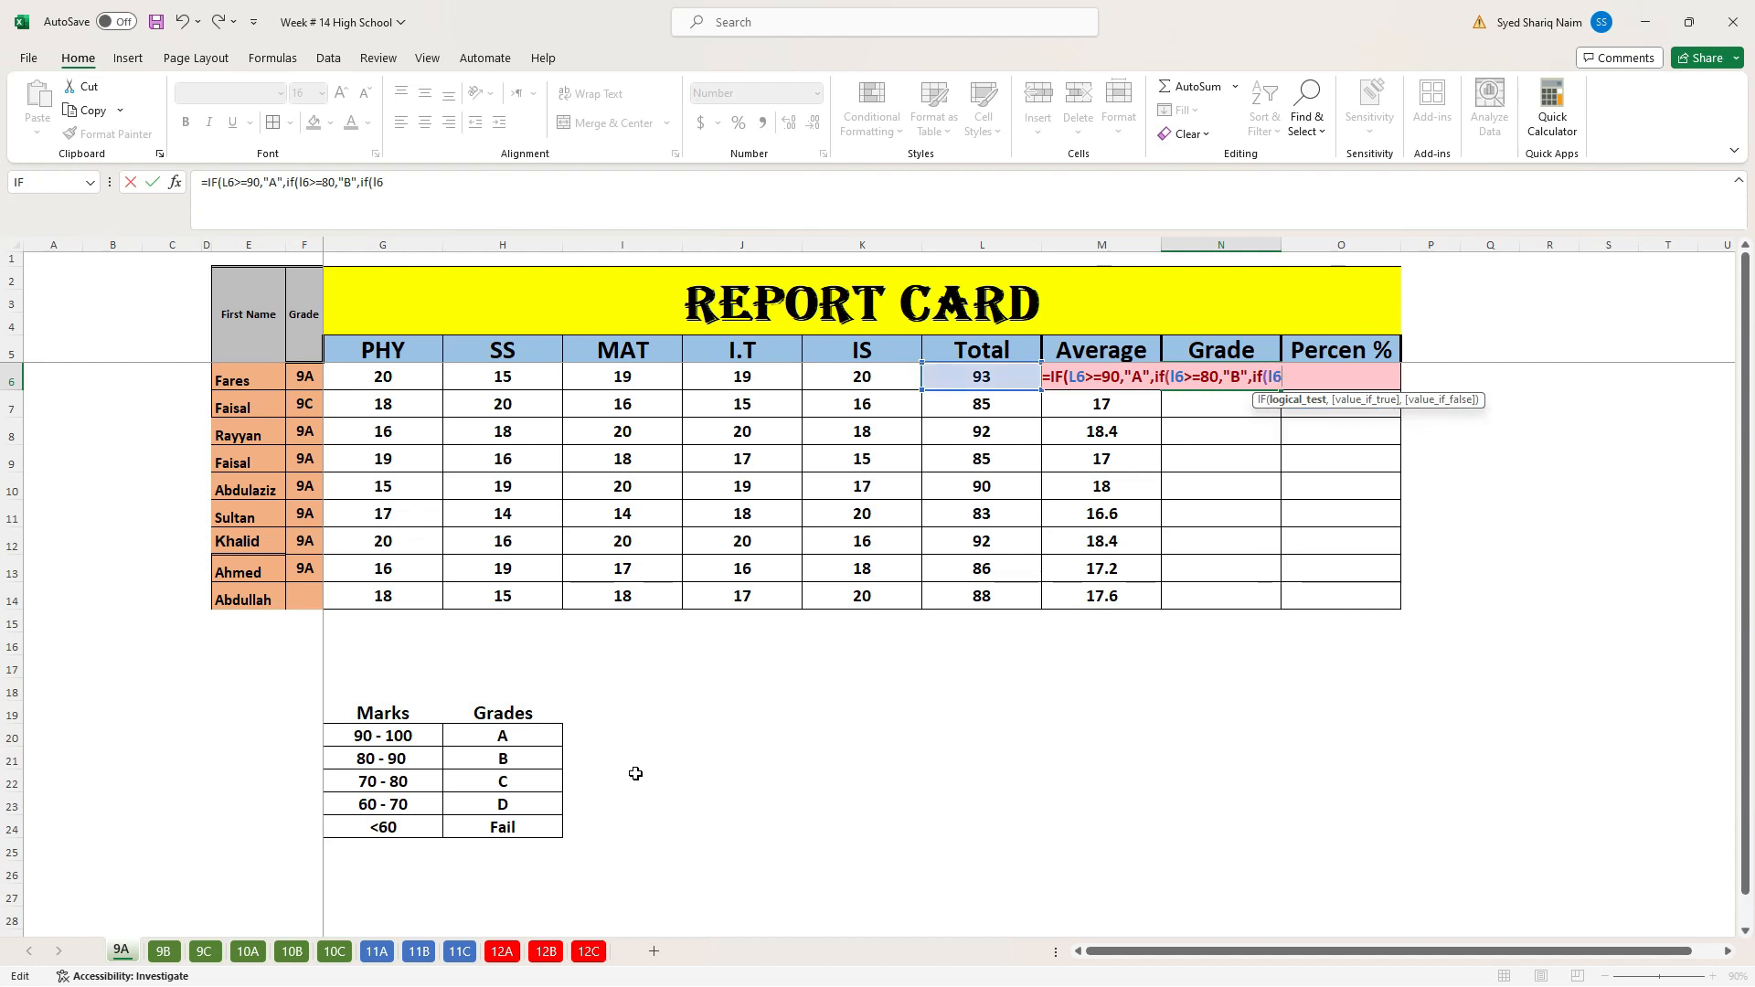
pyautogui.write('=>70,')
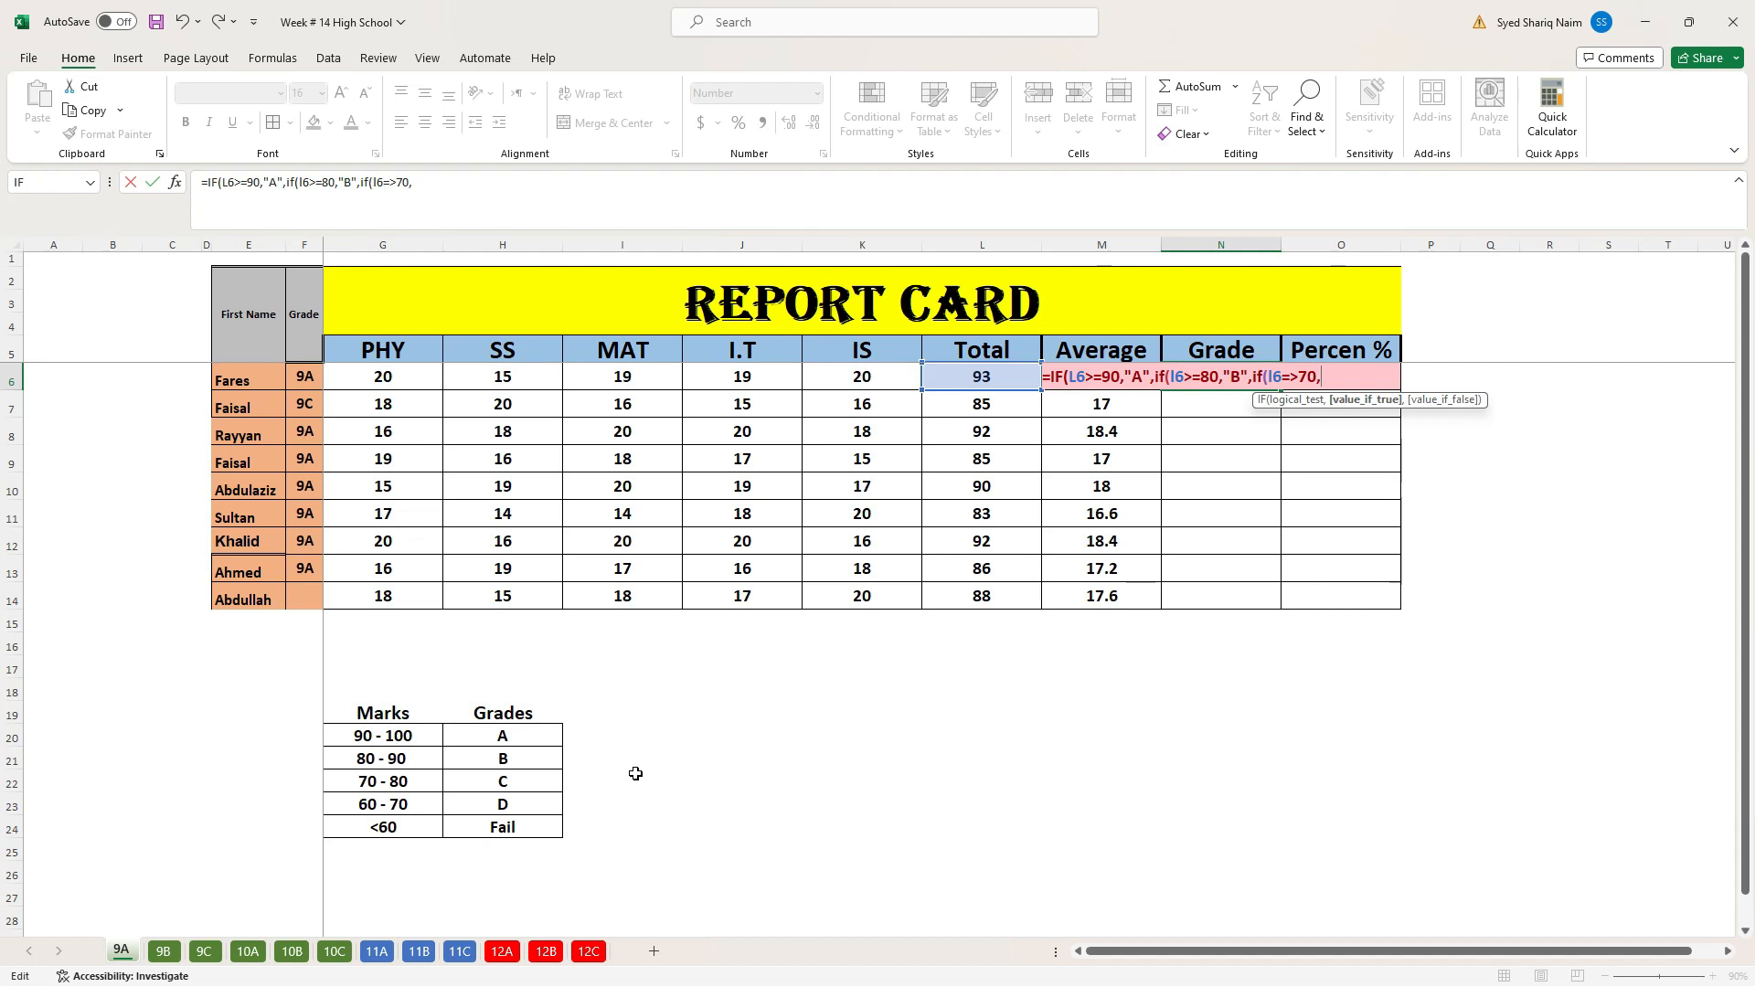
pyautogui.write('"C",if')
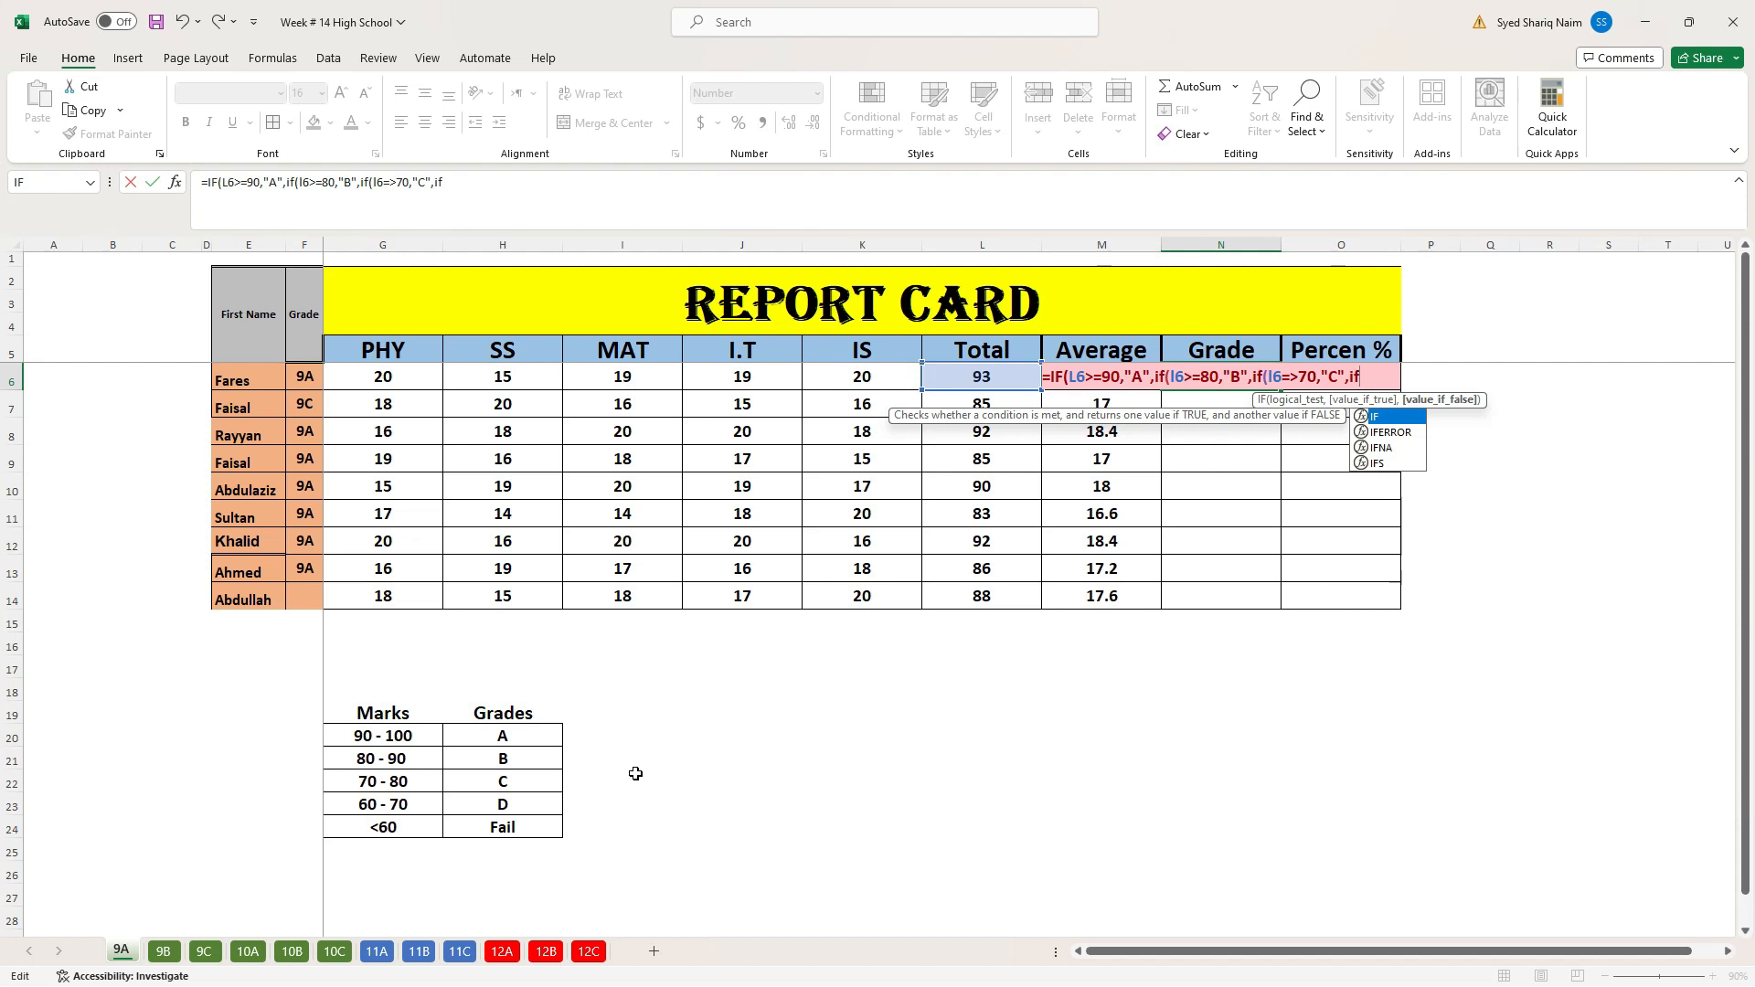
# Give the fourth nested IF in N6 the test L6>=60 and the result "D"
pyautogui.write('(l6')
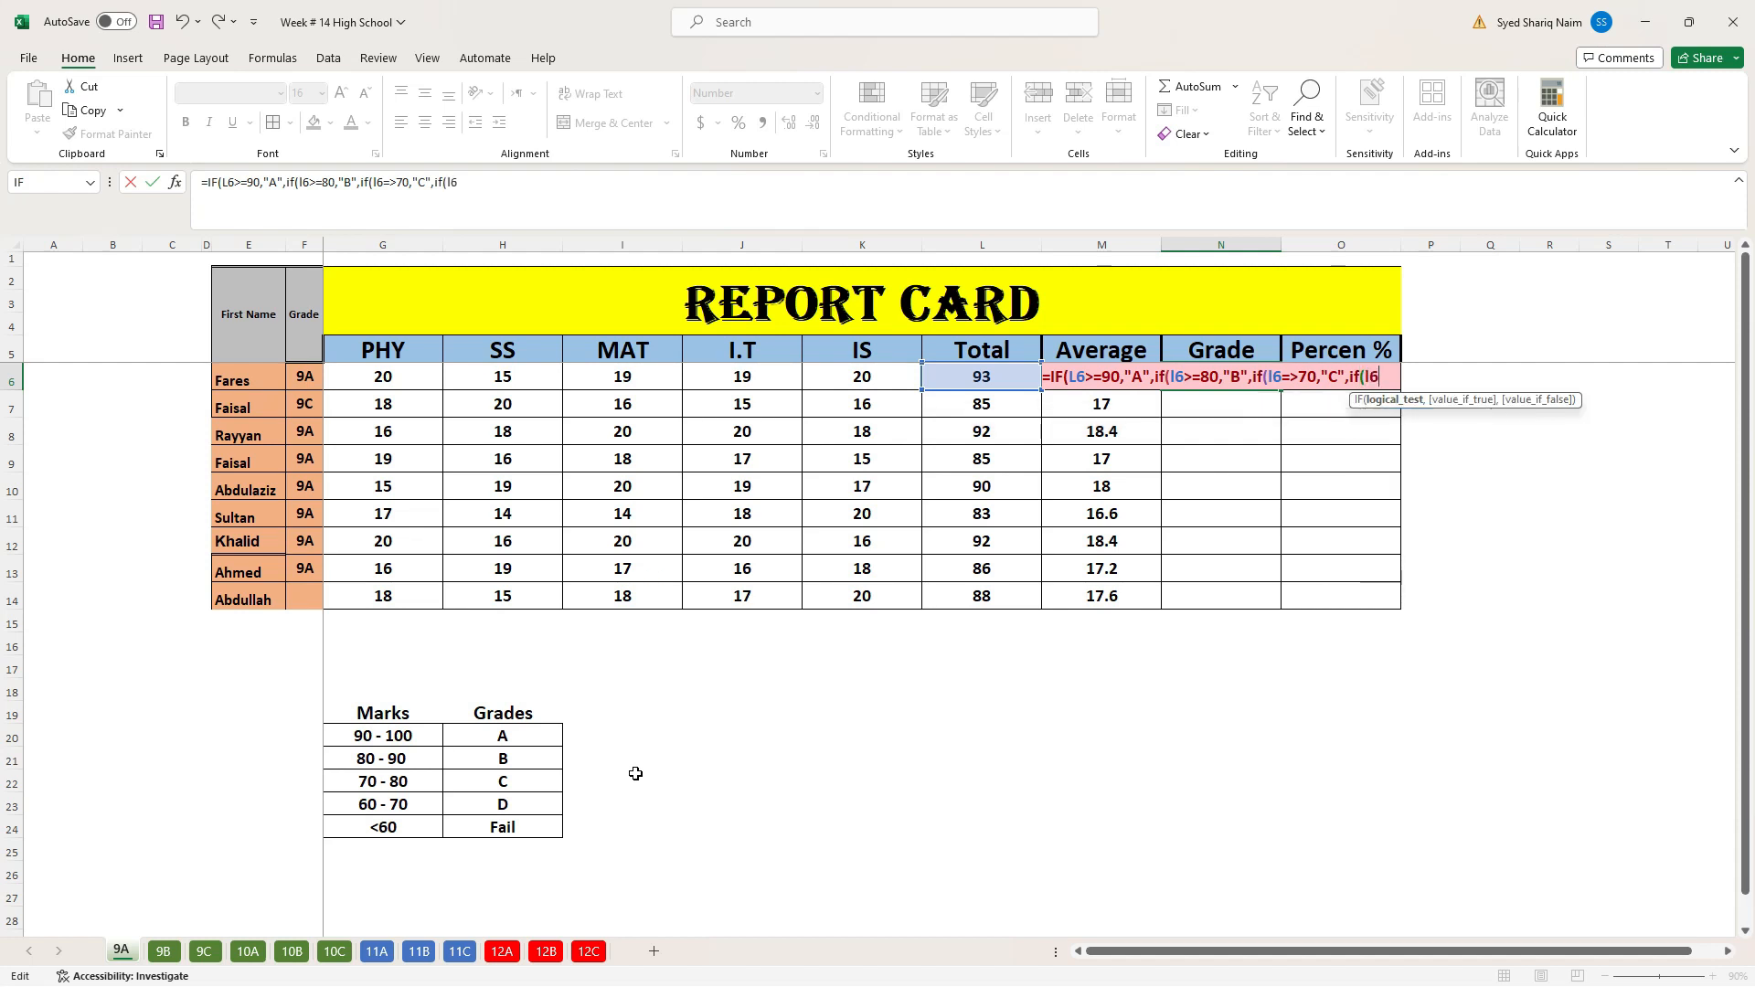
pyautogui.write('>=60')
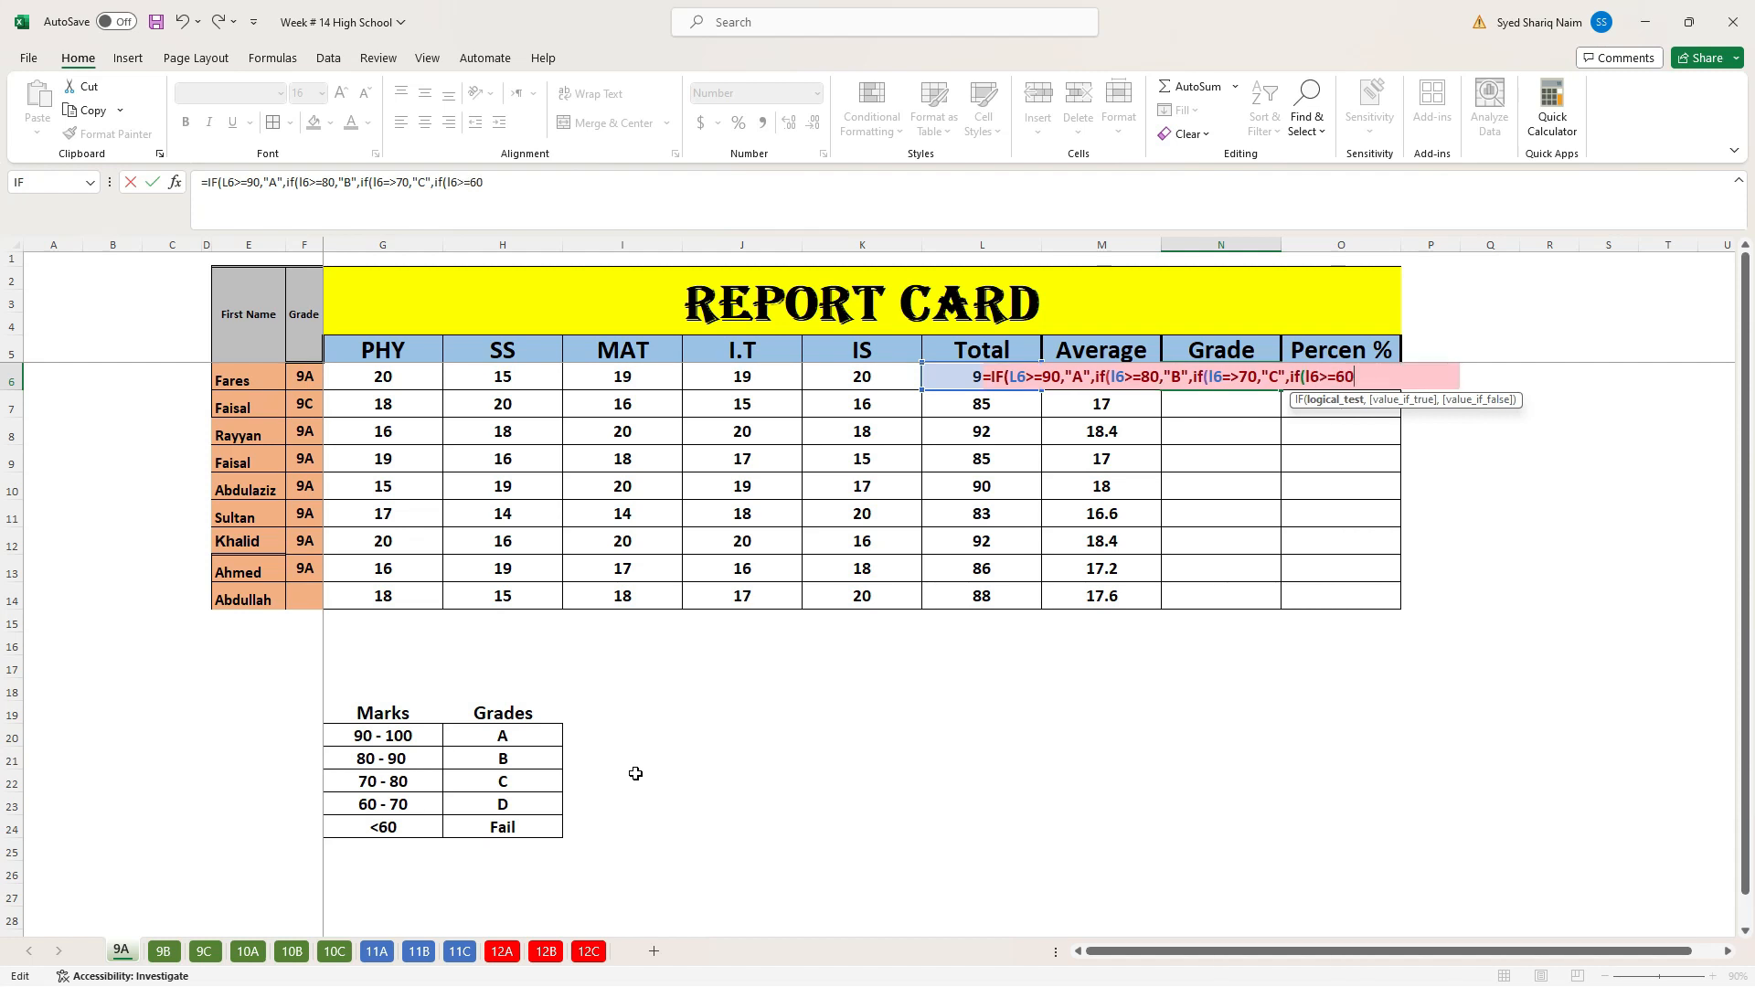
pyautogui.write(',"D"')
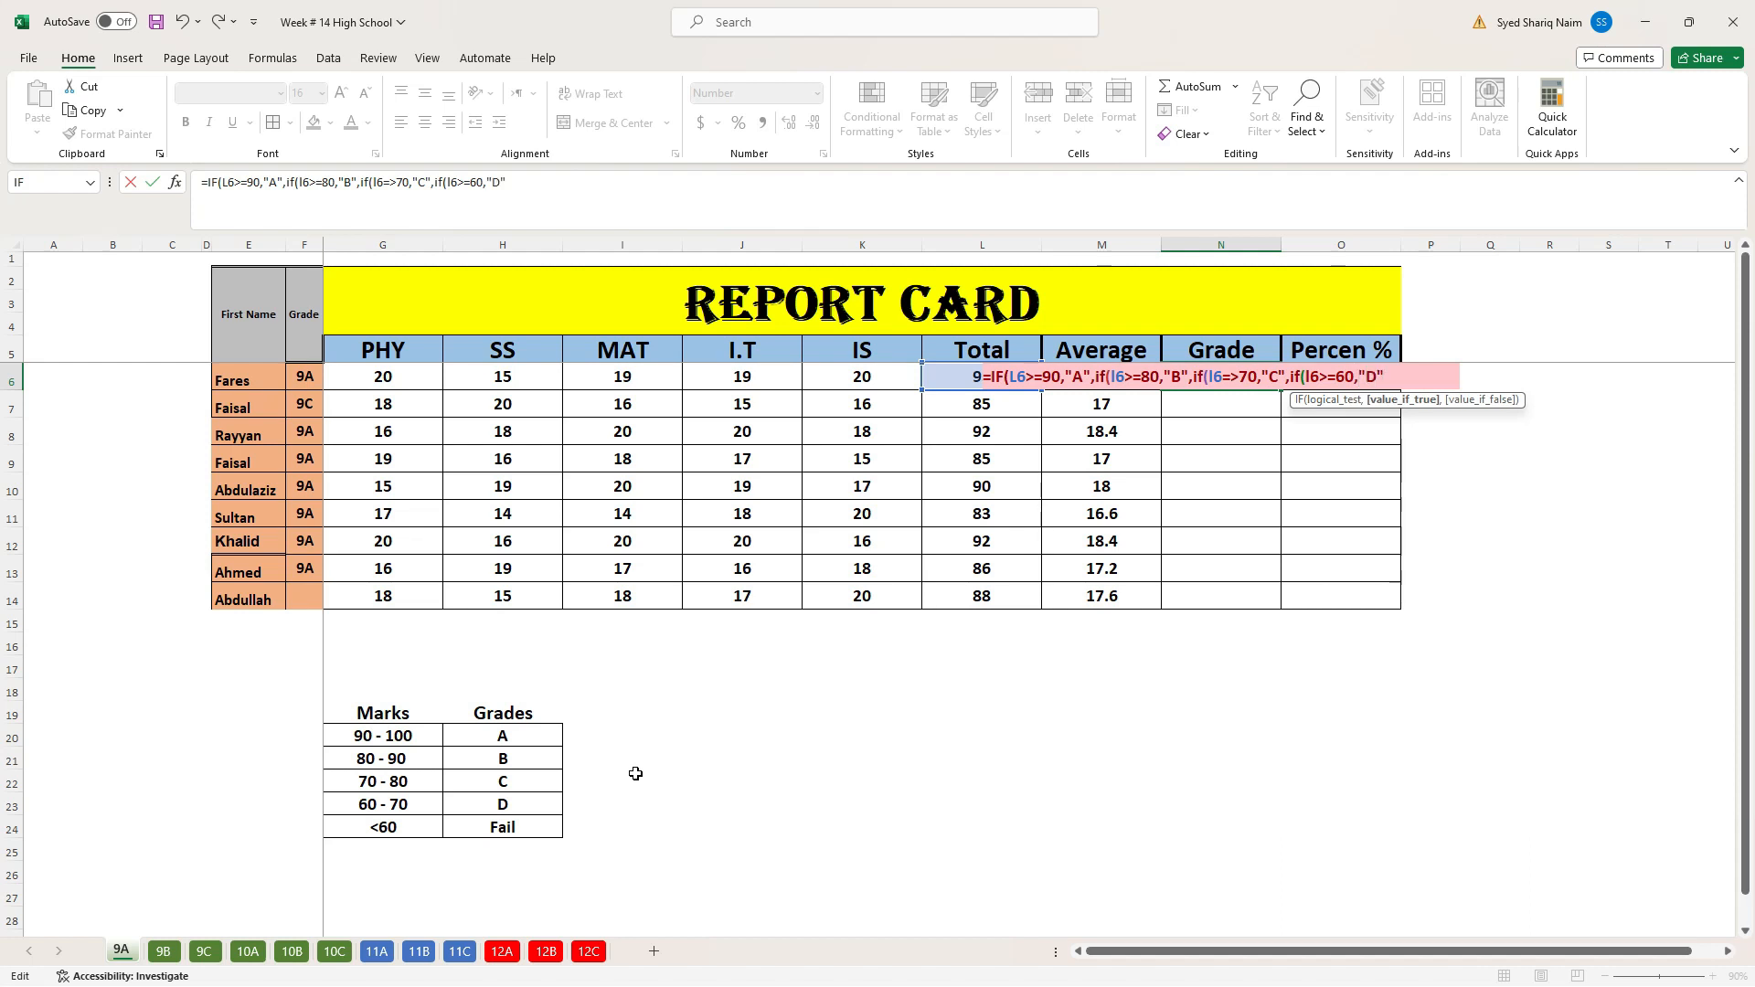
# Nest a fifth IF in the N6 formula that returns "Fail" when L6<60, then complete the formula, accepting the proposed correction
pyautogui.write(',if')
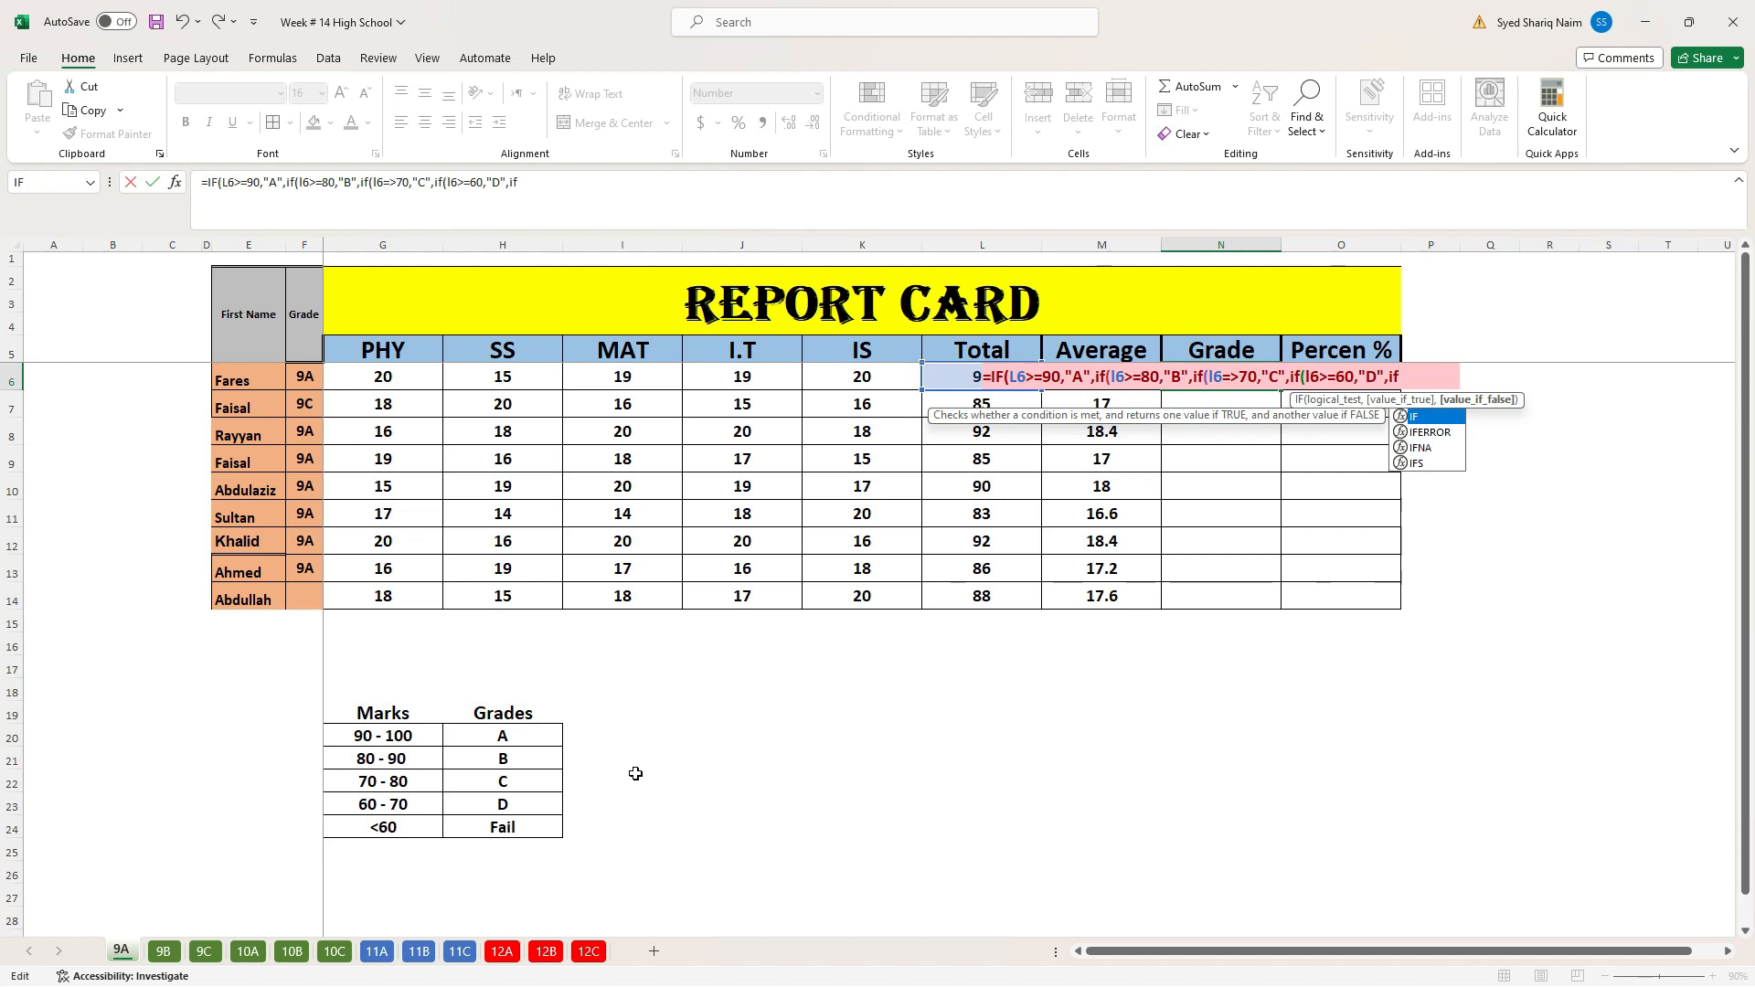
pyautogui.write('(l6<')
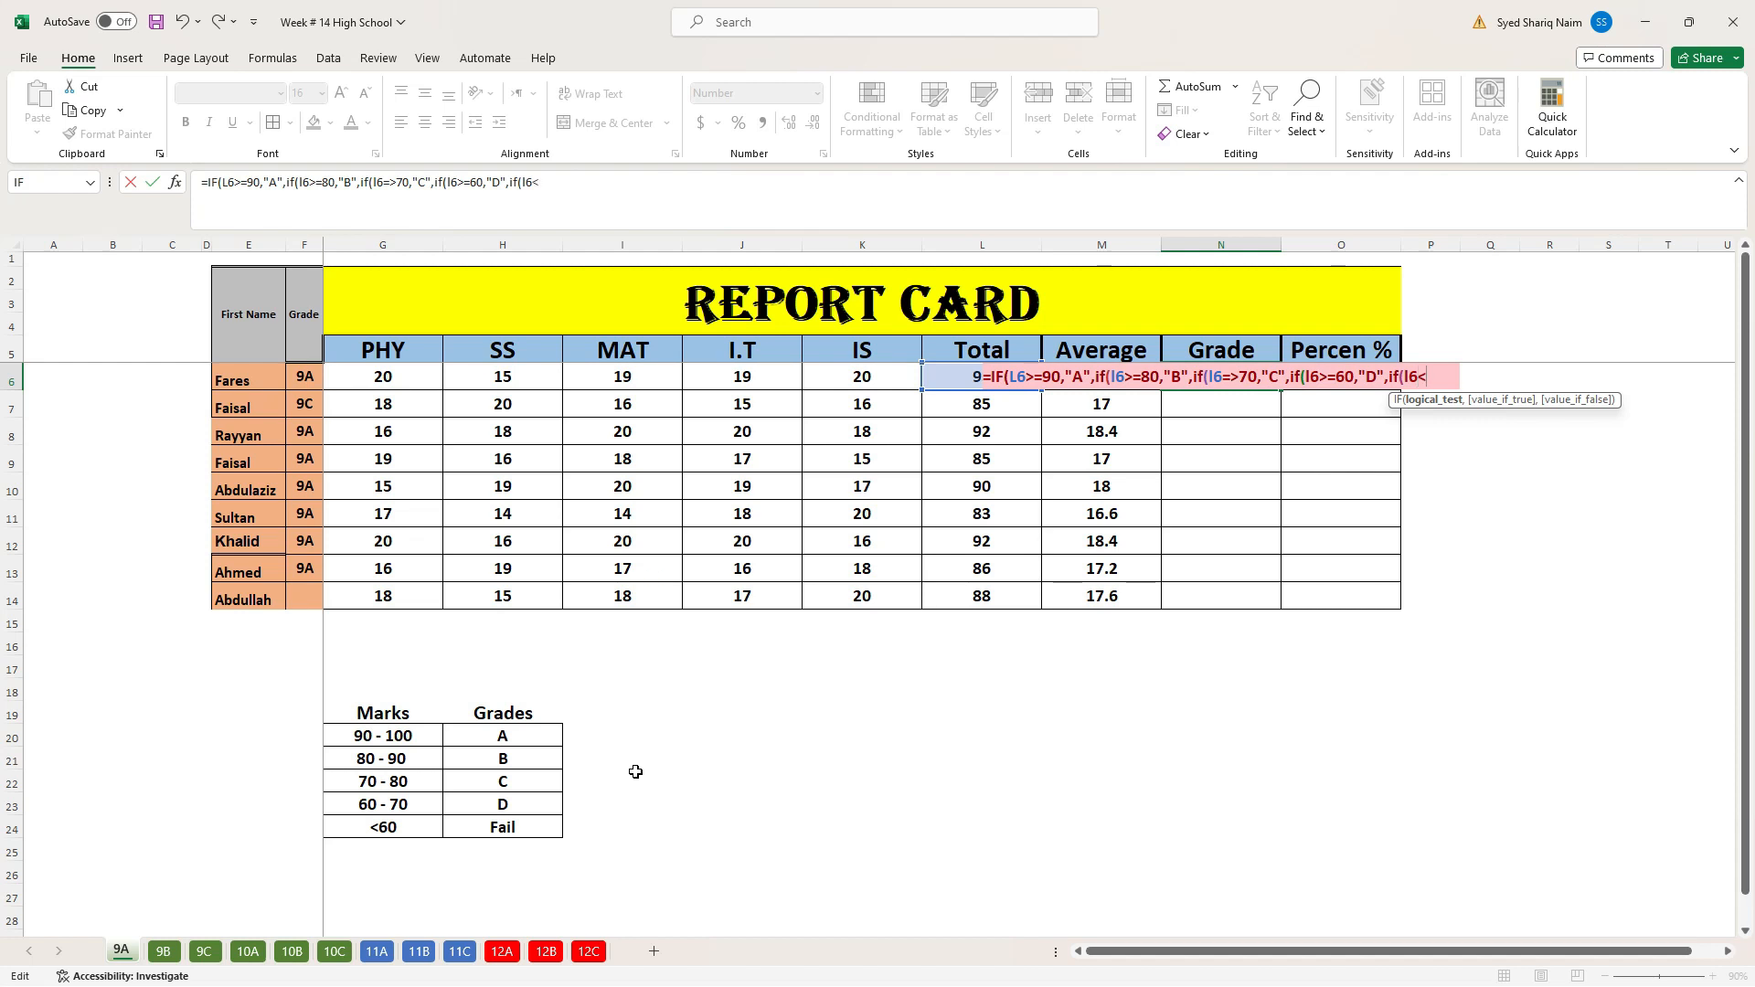
pyautogui.write('60,"')
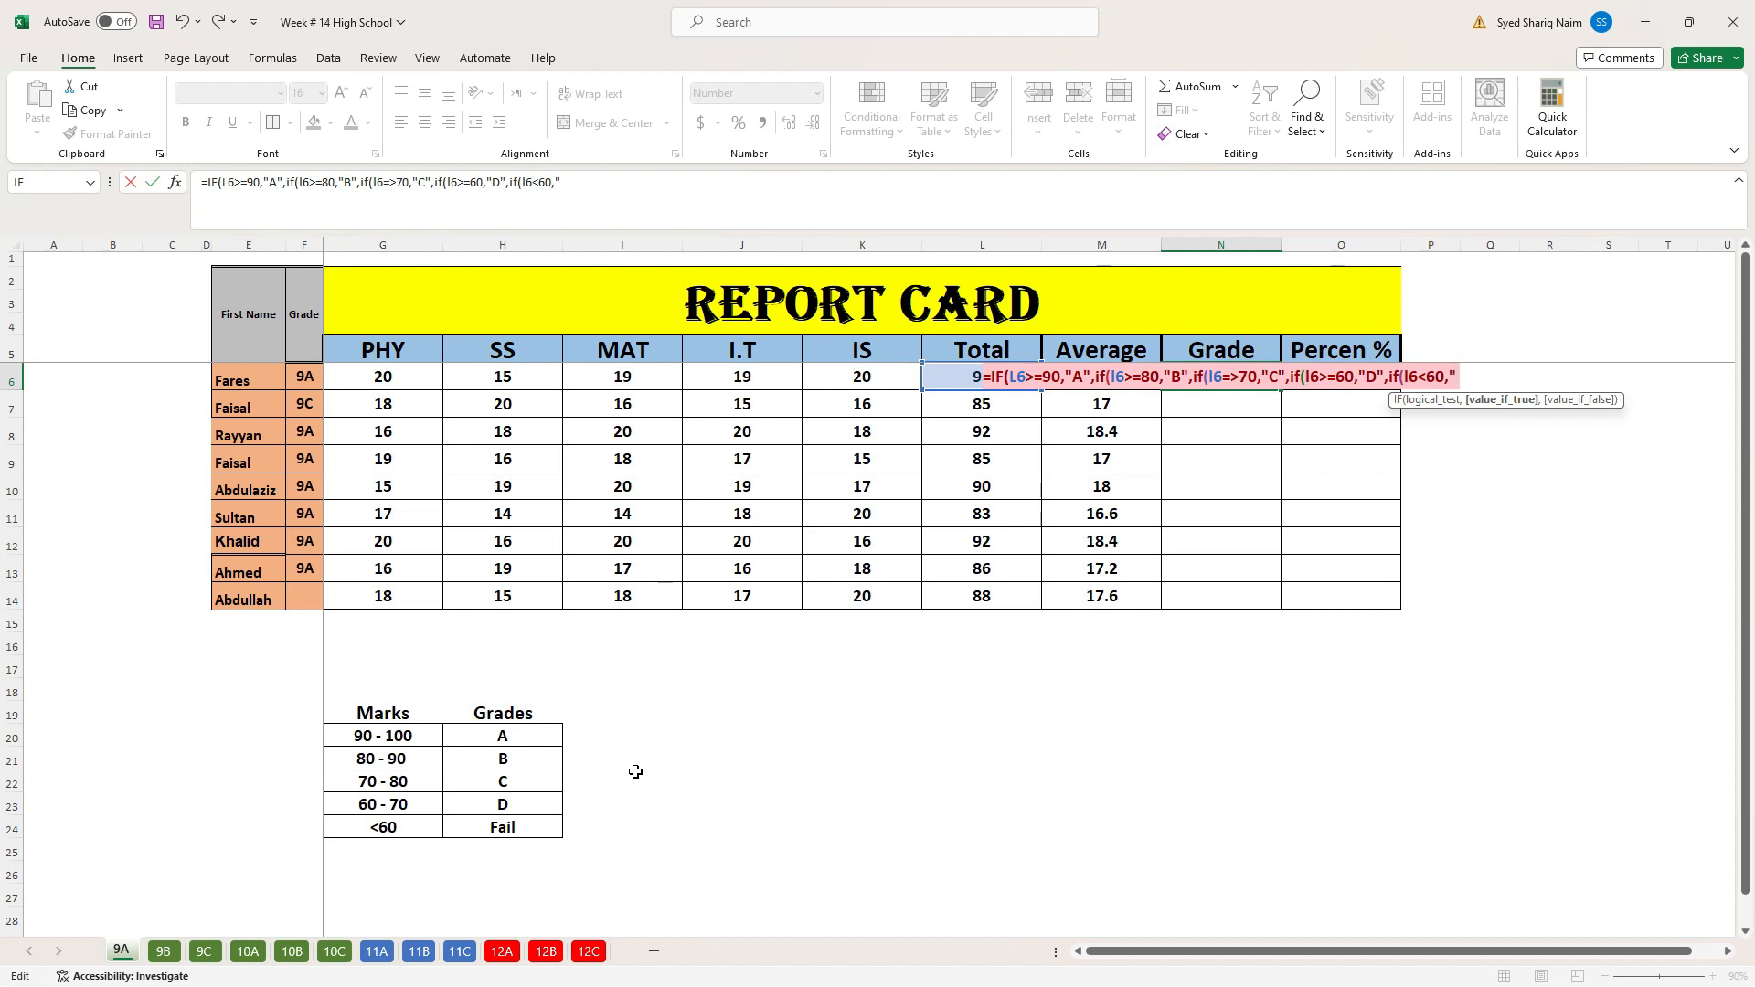
pyautogui.write('Fail"')
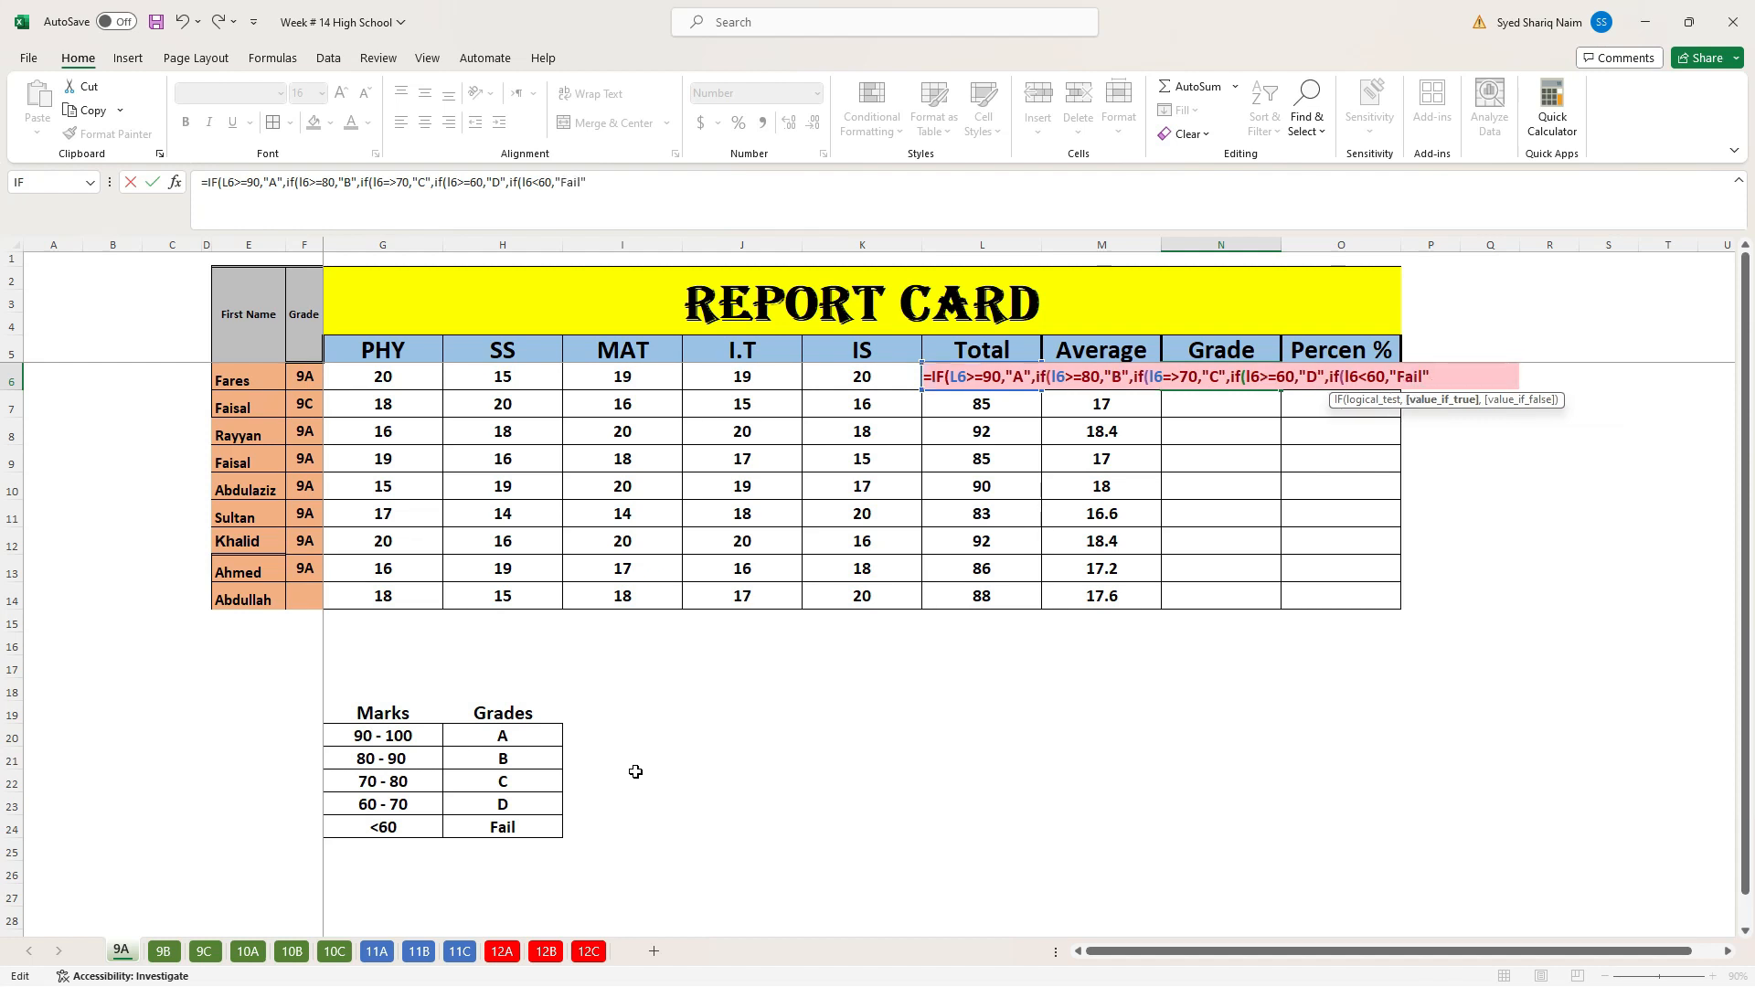
pyautogui.write(')')
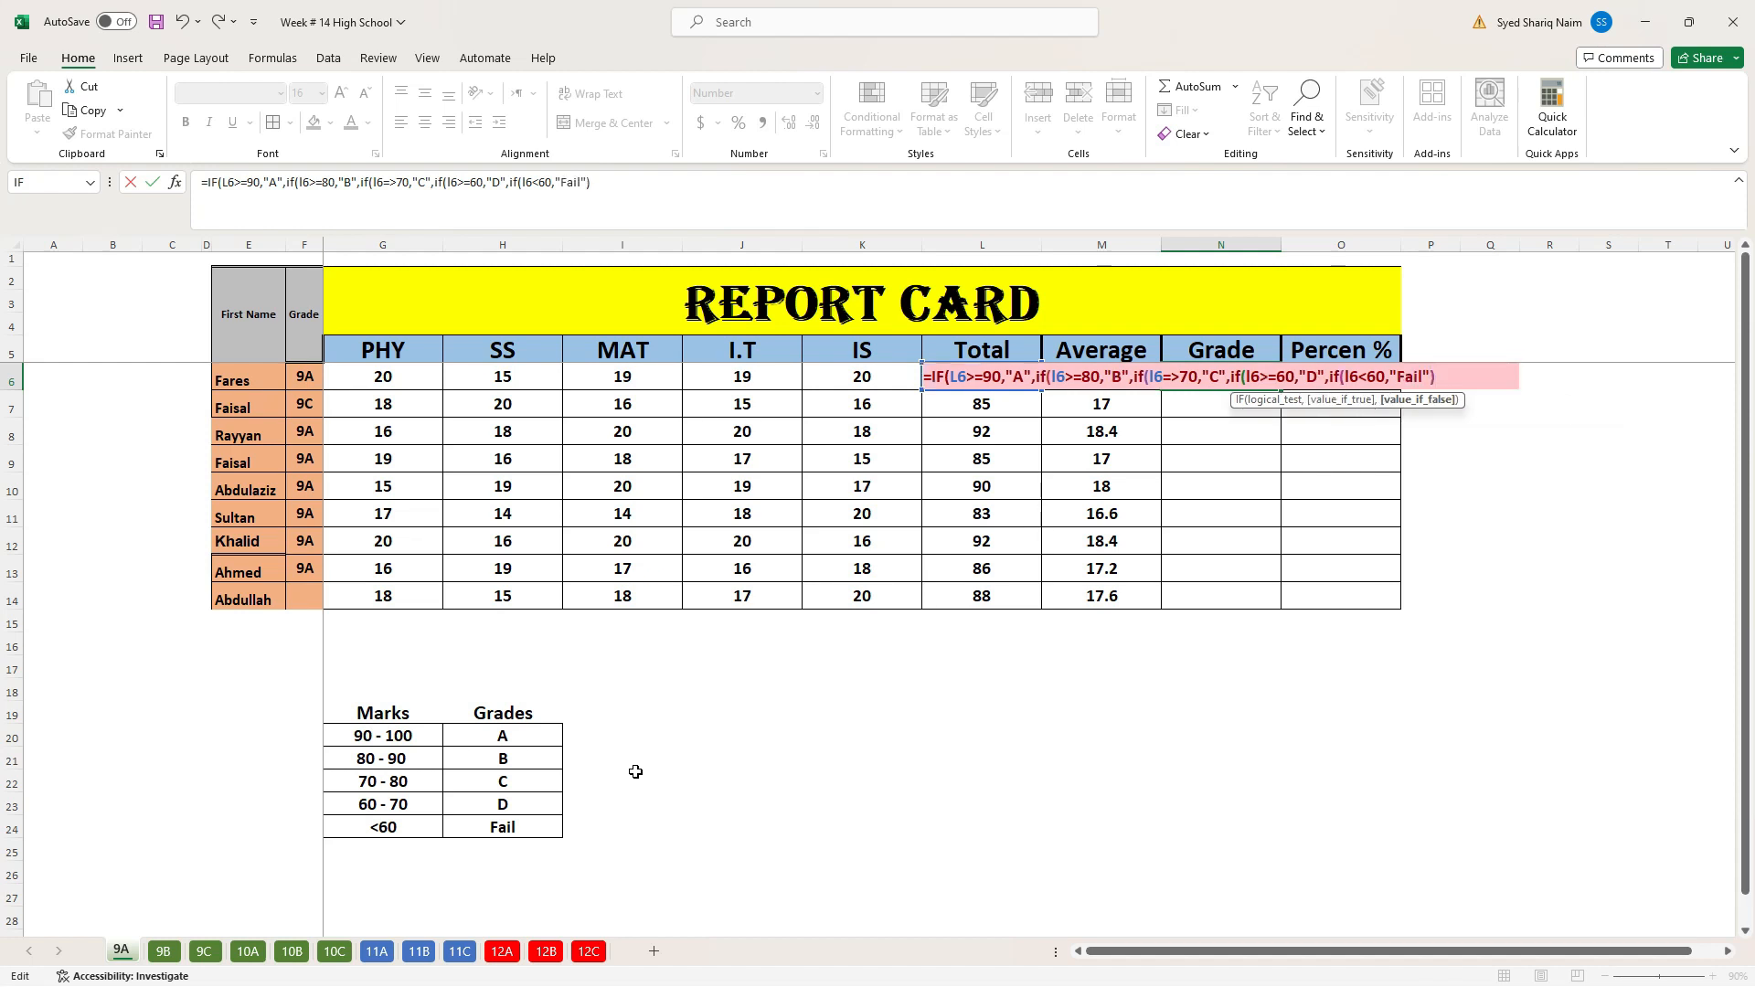
pyautogui.press('Return')
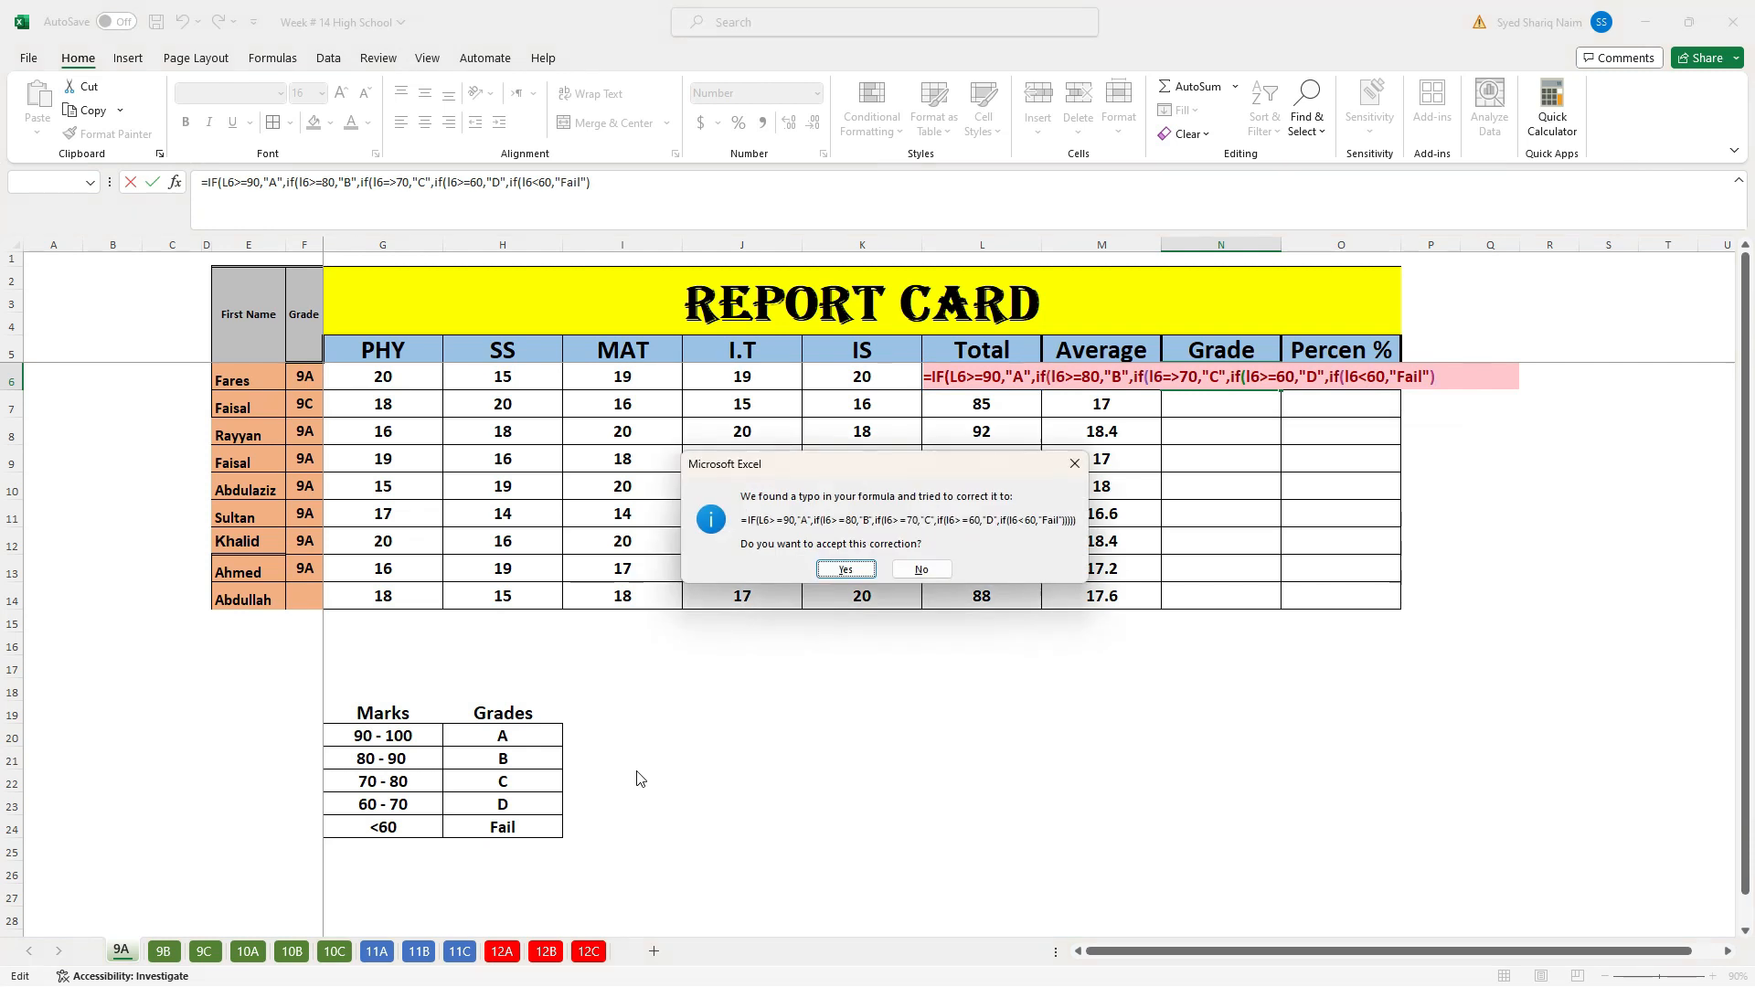
pyautogui.press('Return')
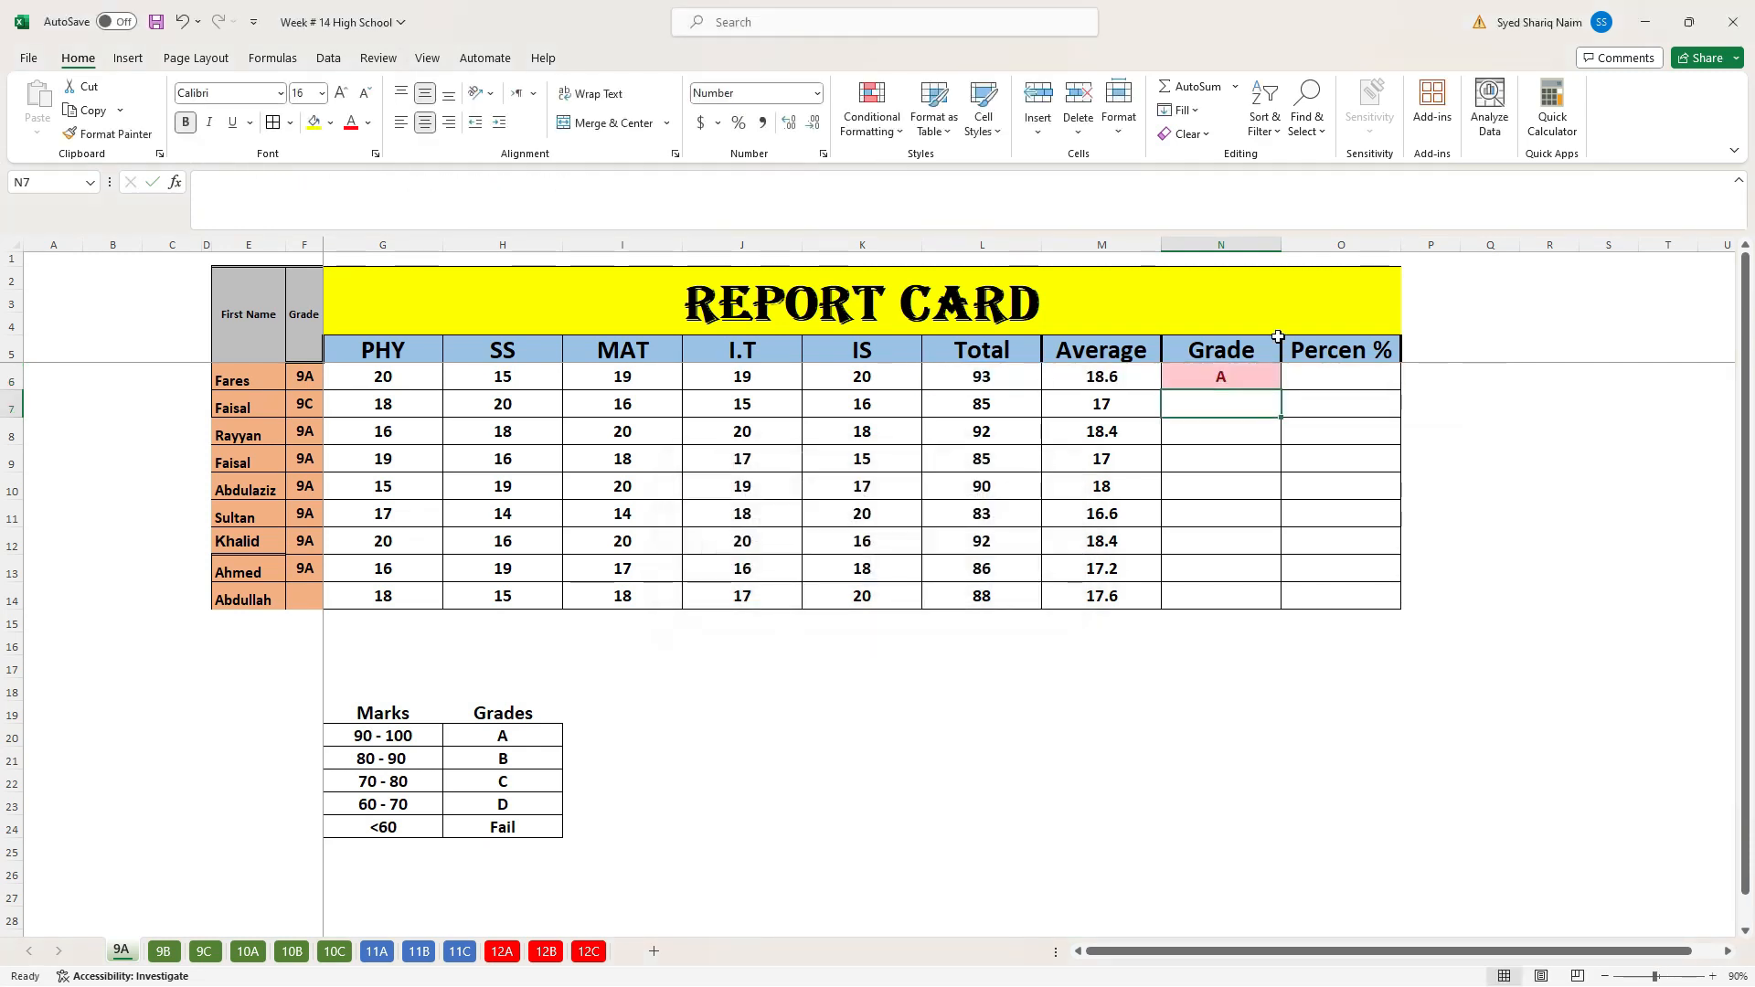
# Copy the Grade formula from N6 to N7:N14
pyautogui.click(1245, 376)
pyautogui.hotkey('ctrl', 'c')
pyautogui.moveTo(1251, 399); pyautogui.dragTo(1222, 591)
pyautogui.hotkey('ctrl', 'v')
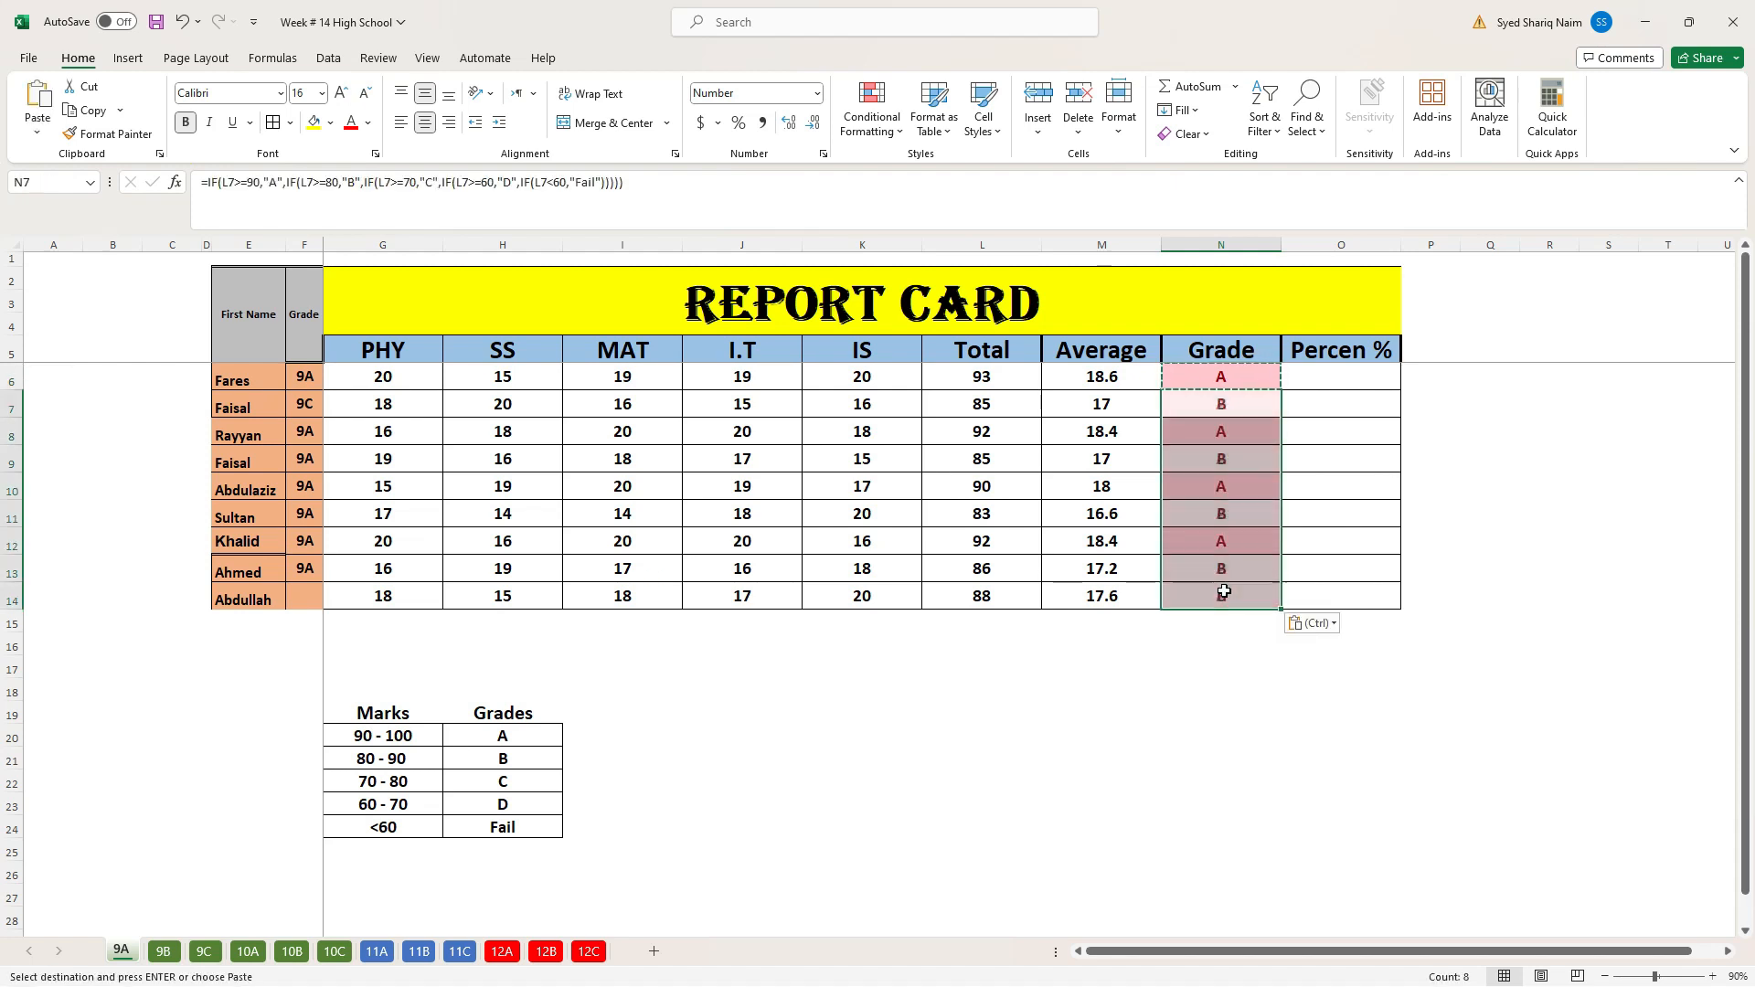
# Compare the Total and Grade cells in rows 6 to 9 to check the letter grades
pyautogui.click(1240, 381)
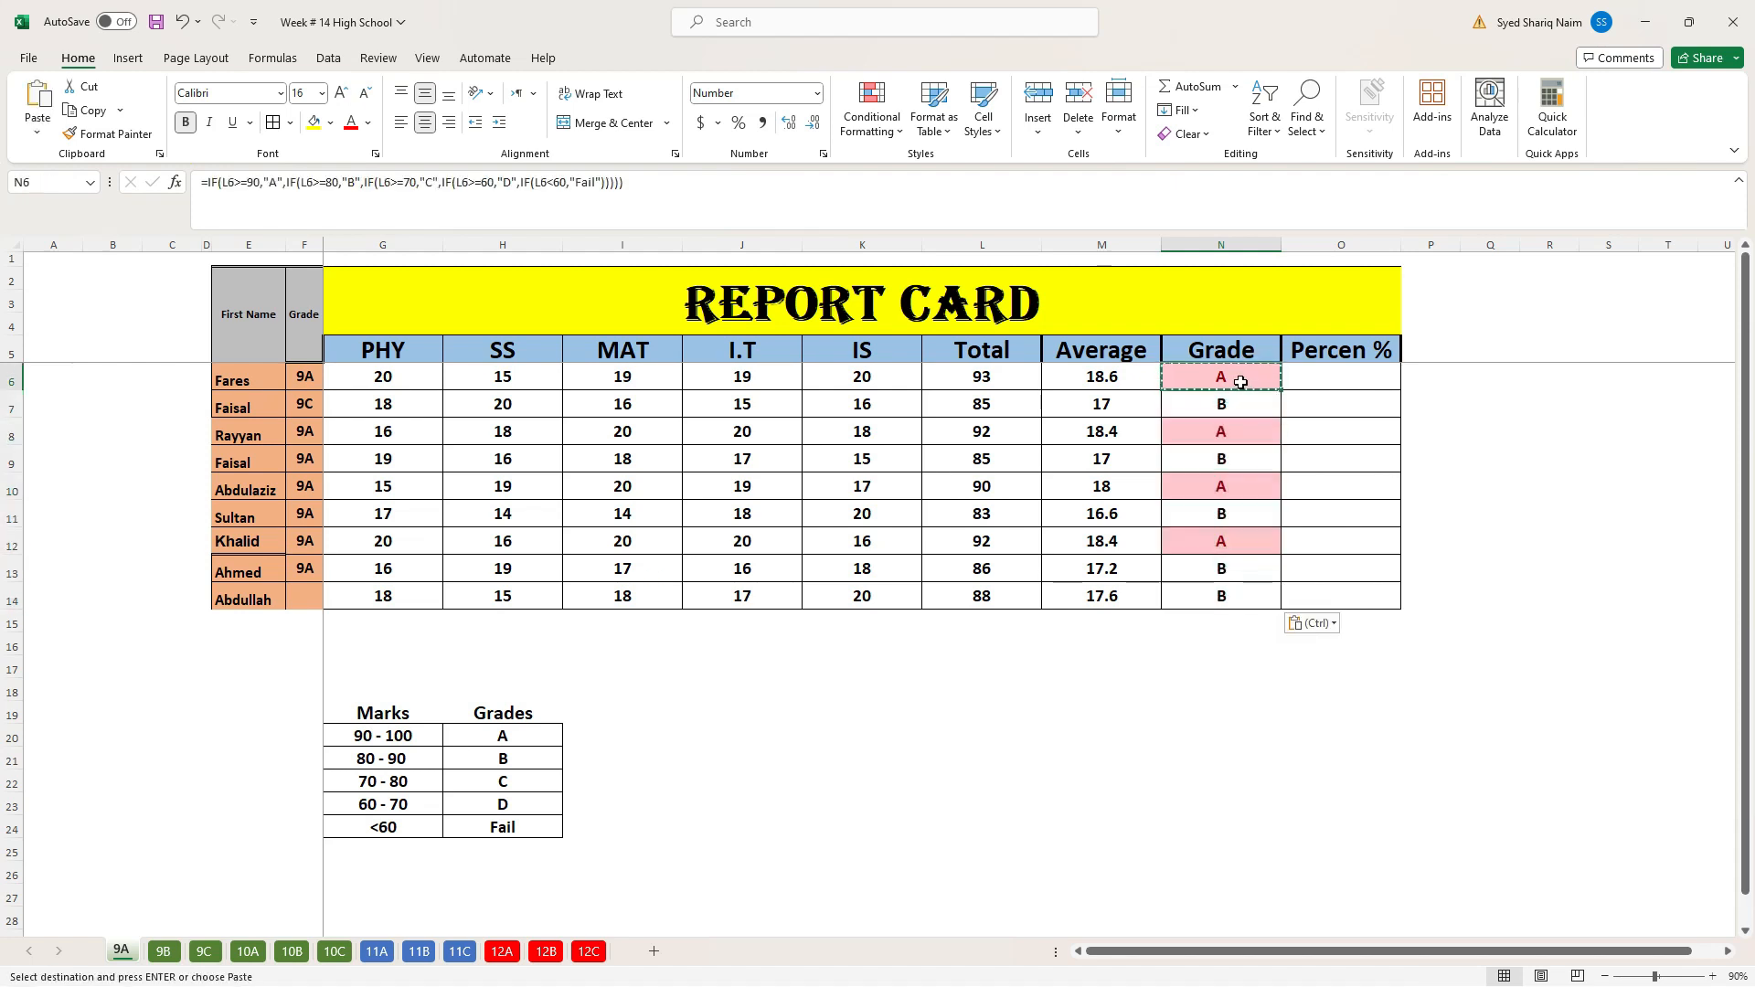
pyautogui.click(1023, 384)
pyautogui.click(1223, 390)
pyautogui.click(1217, 409)
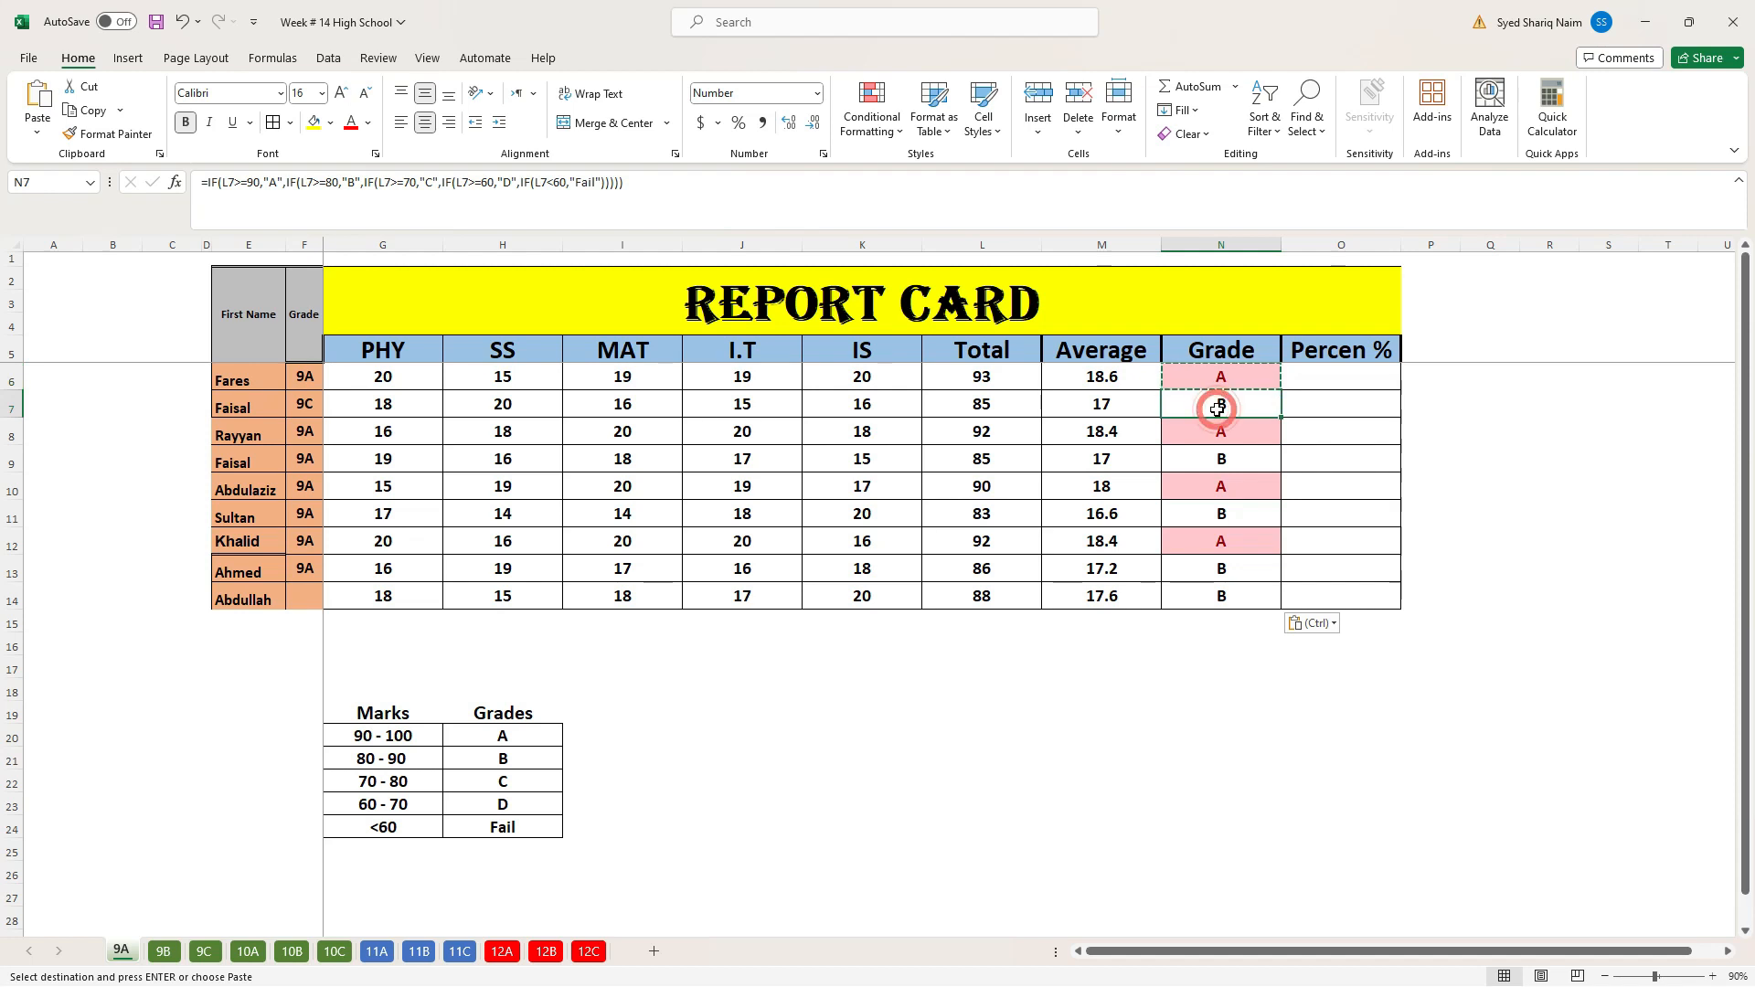
pyautogui.click(1223, 433)
pyautogui.moveTo(1012, 427); pyautogui.dragTo(1202, 428)
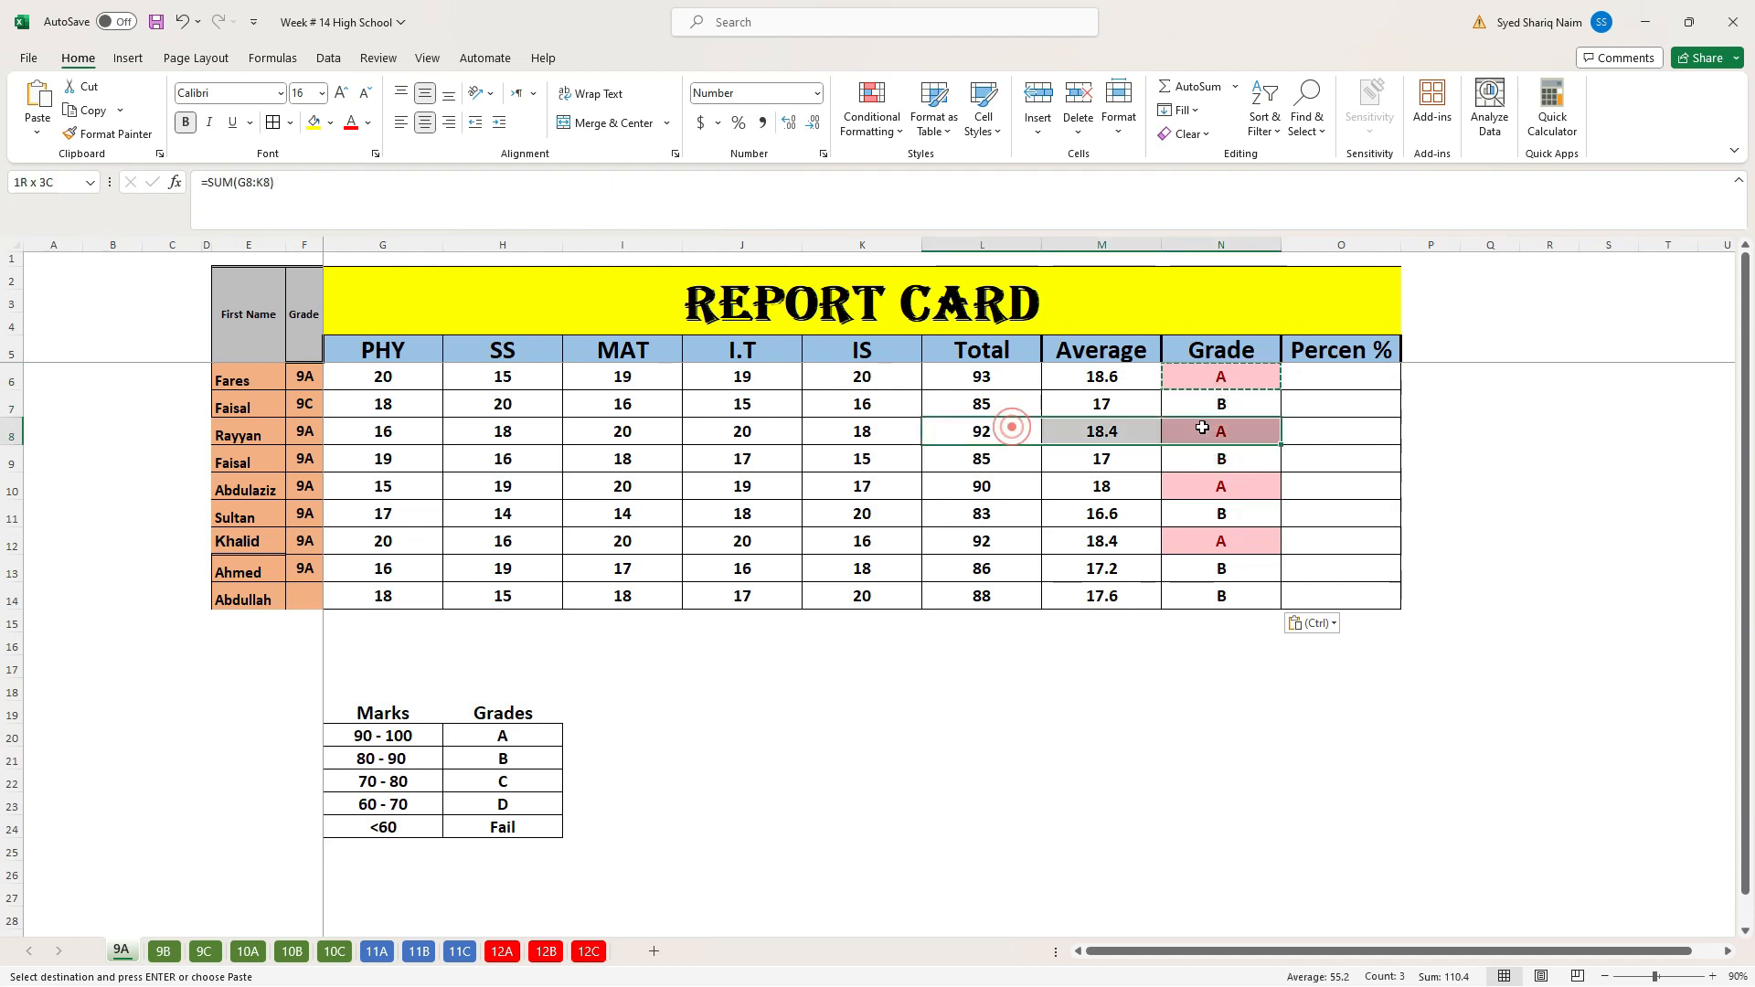
pyautogui.moveTo(1015, 460); pyautogui.dragTo(1203, 457)
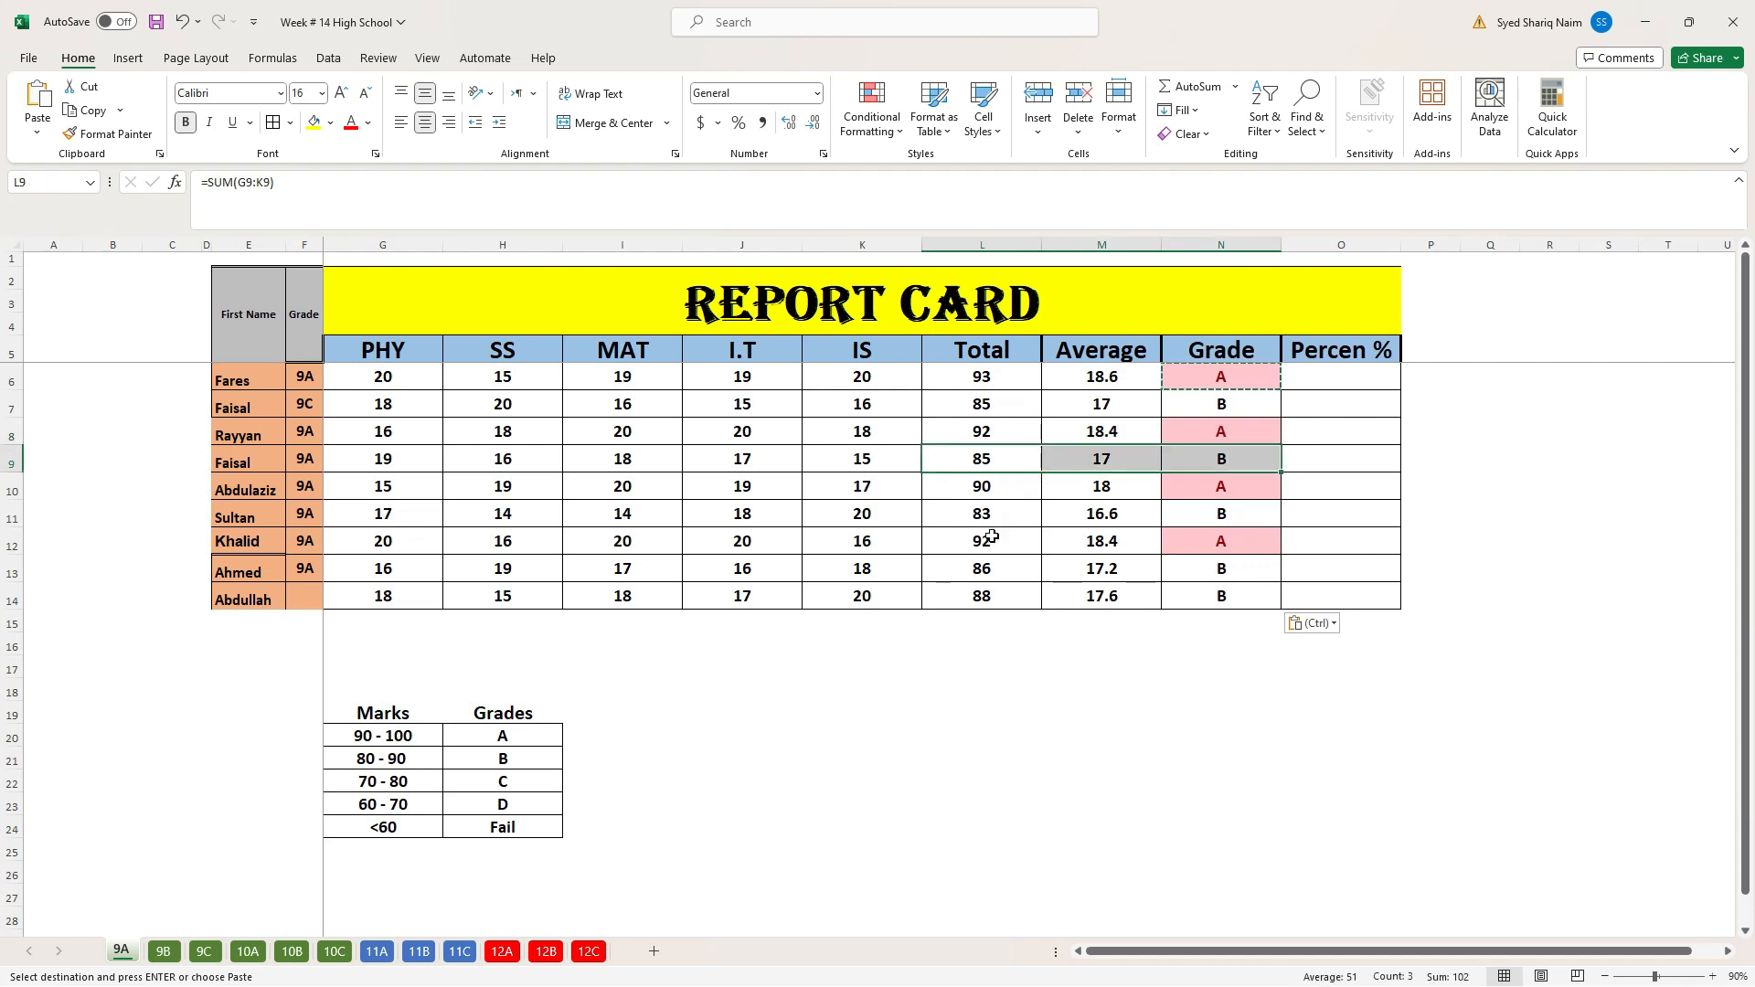
# Lower the I.T mark in J9 to 14 and then to 10, and check that row's Total and Grade
pyautogui.click(759, 463)
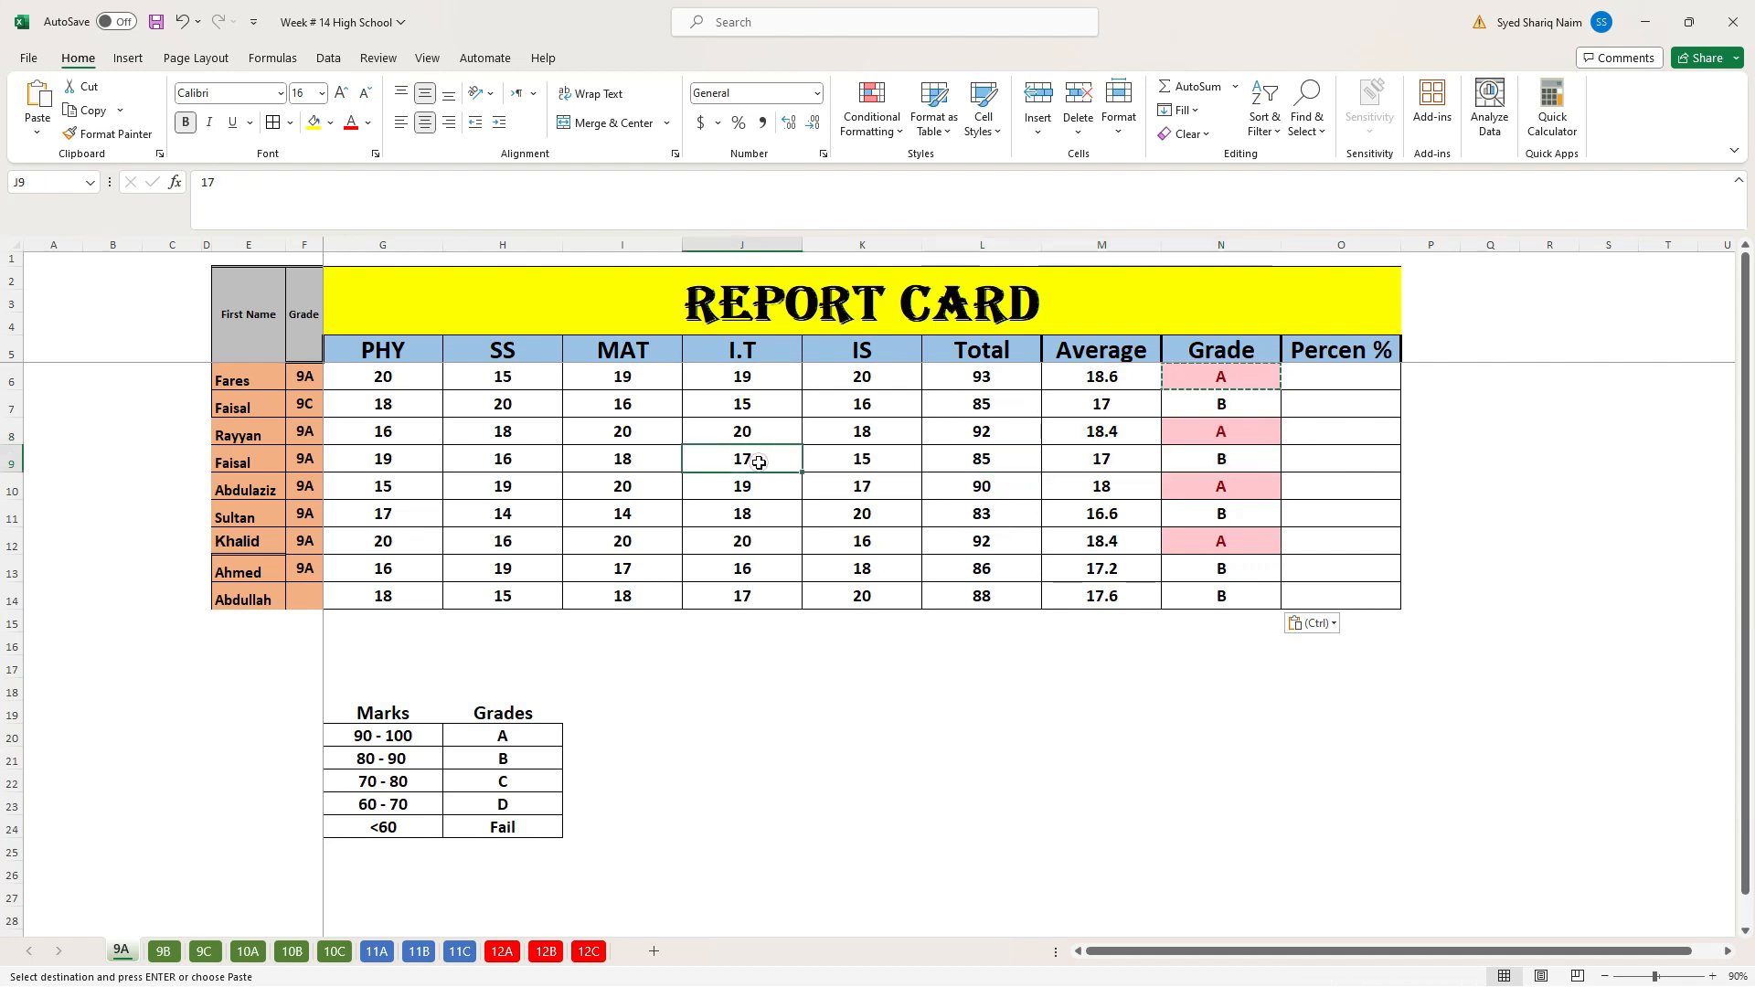
pyautogui.write('14')
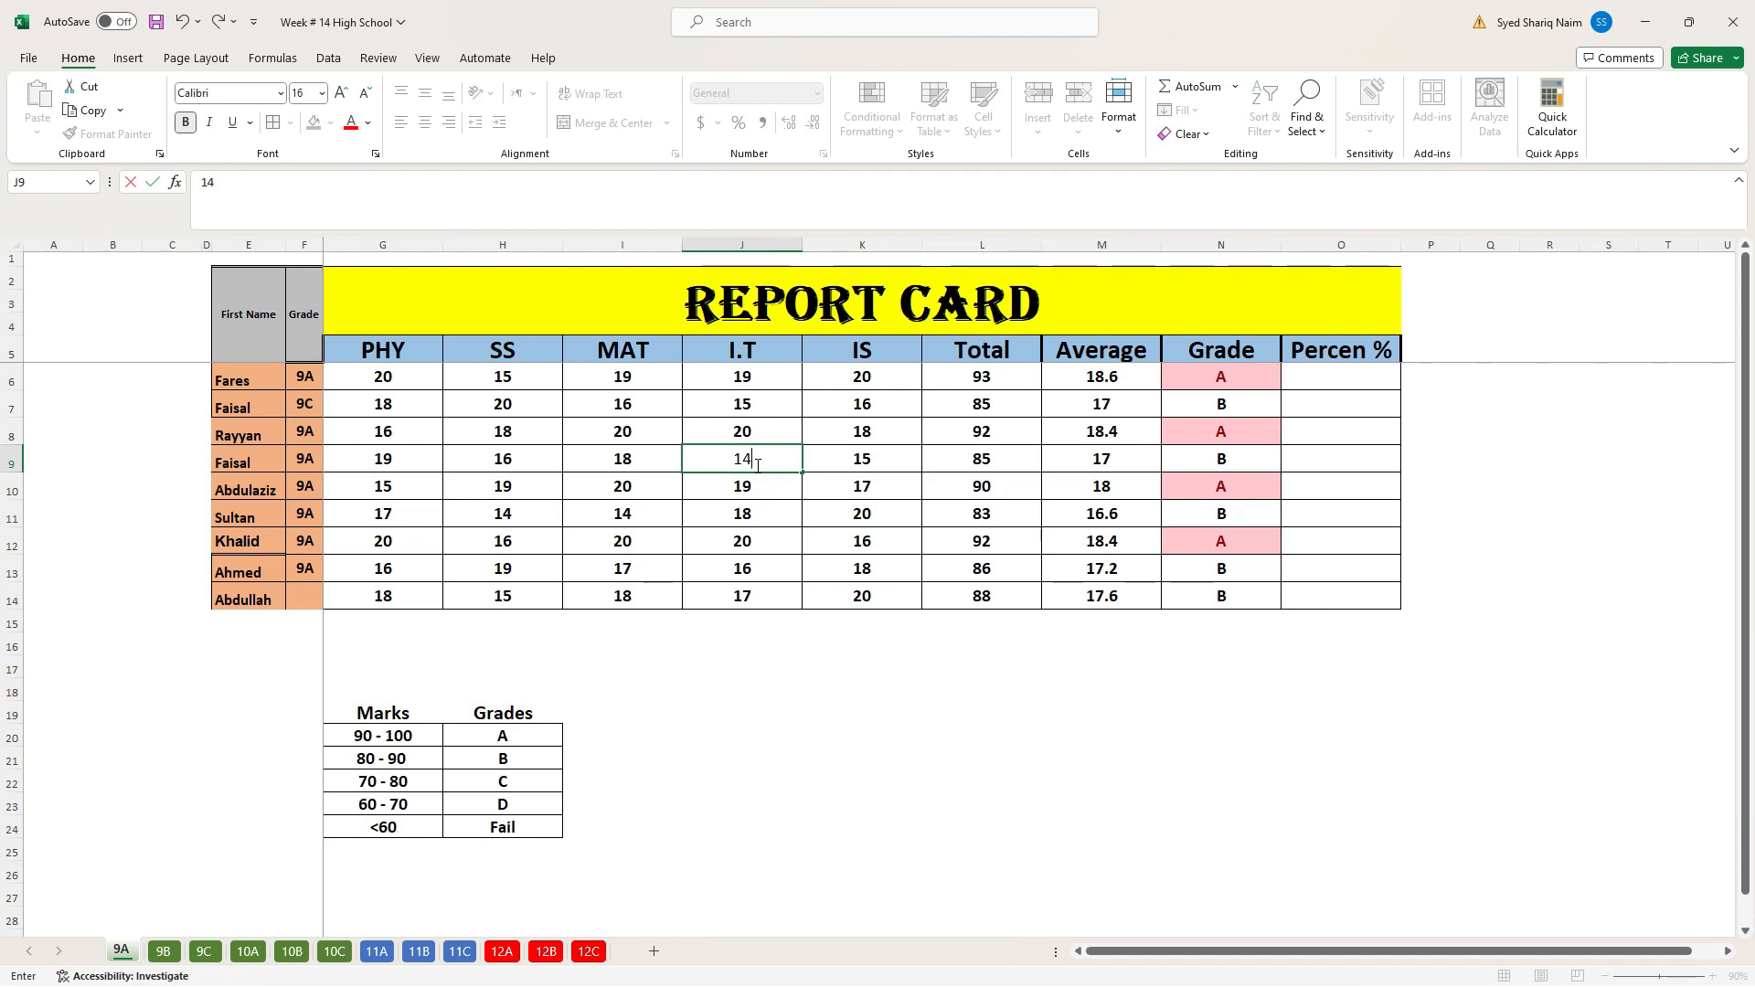
pyautogui.press('Return')
pyautogui.click(756, 464)
pyautogui.write('10')
pyautogui.press('Return')
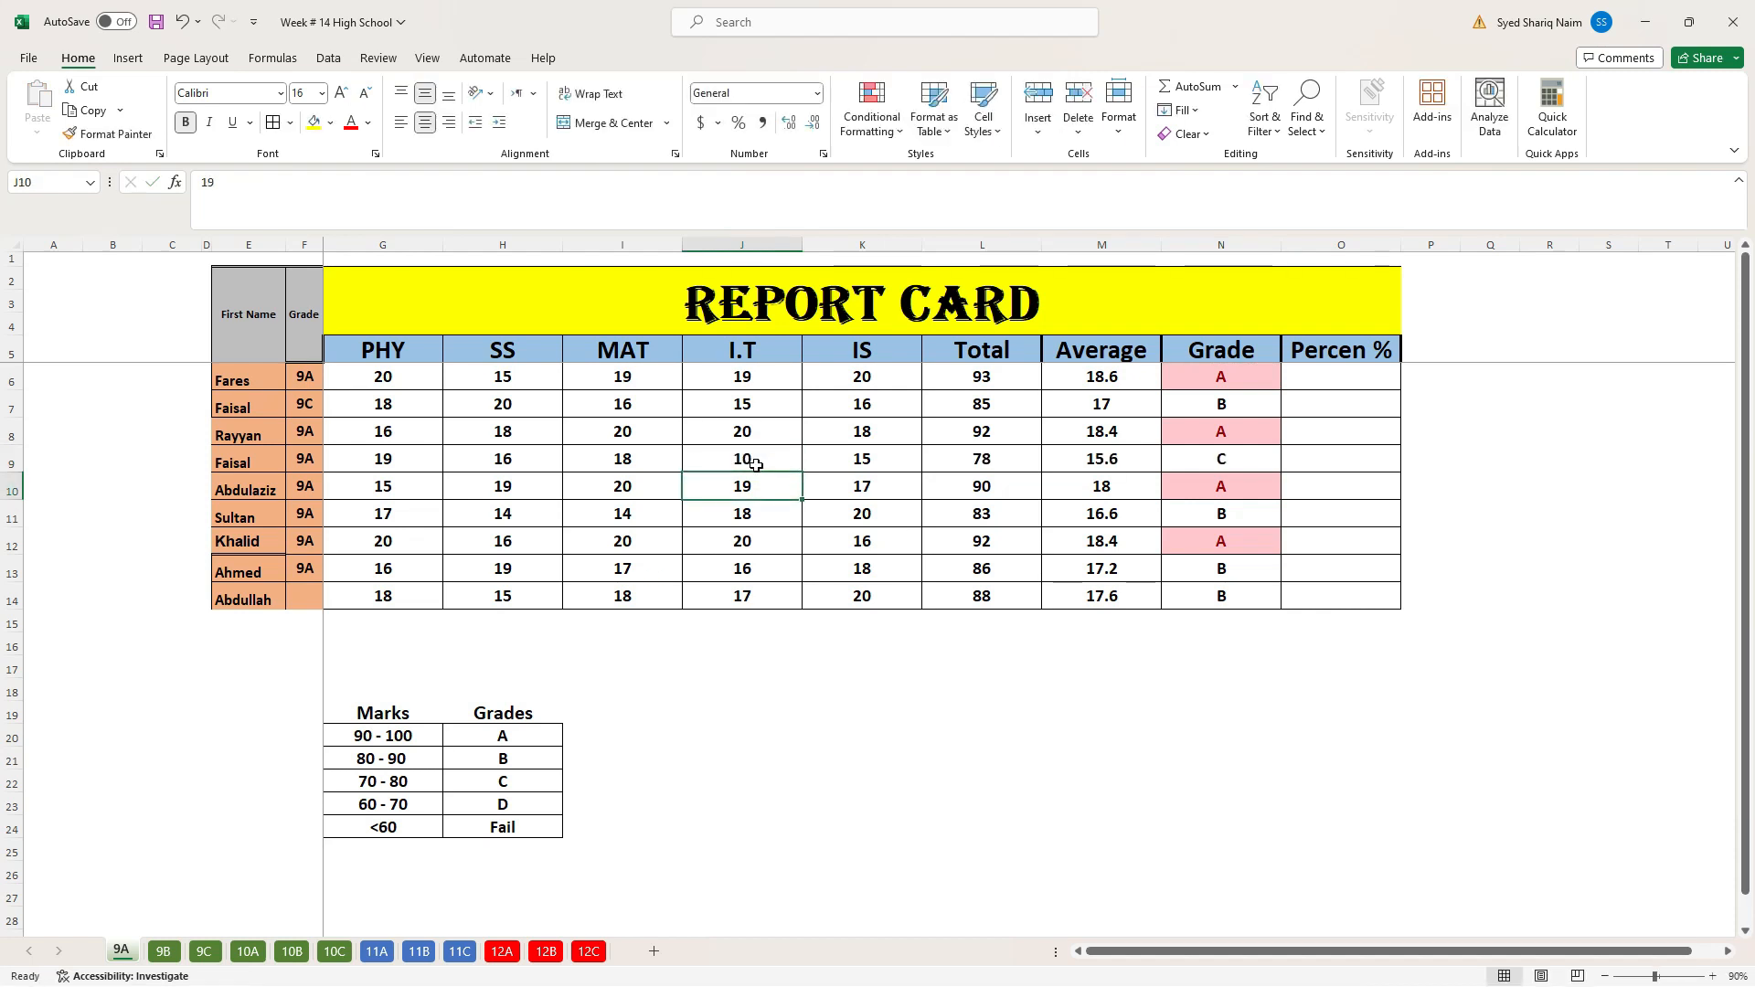
pyautogui.click(1029, 465)
pyautogui.click(1196, 457)
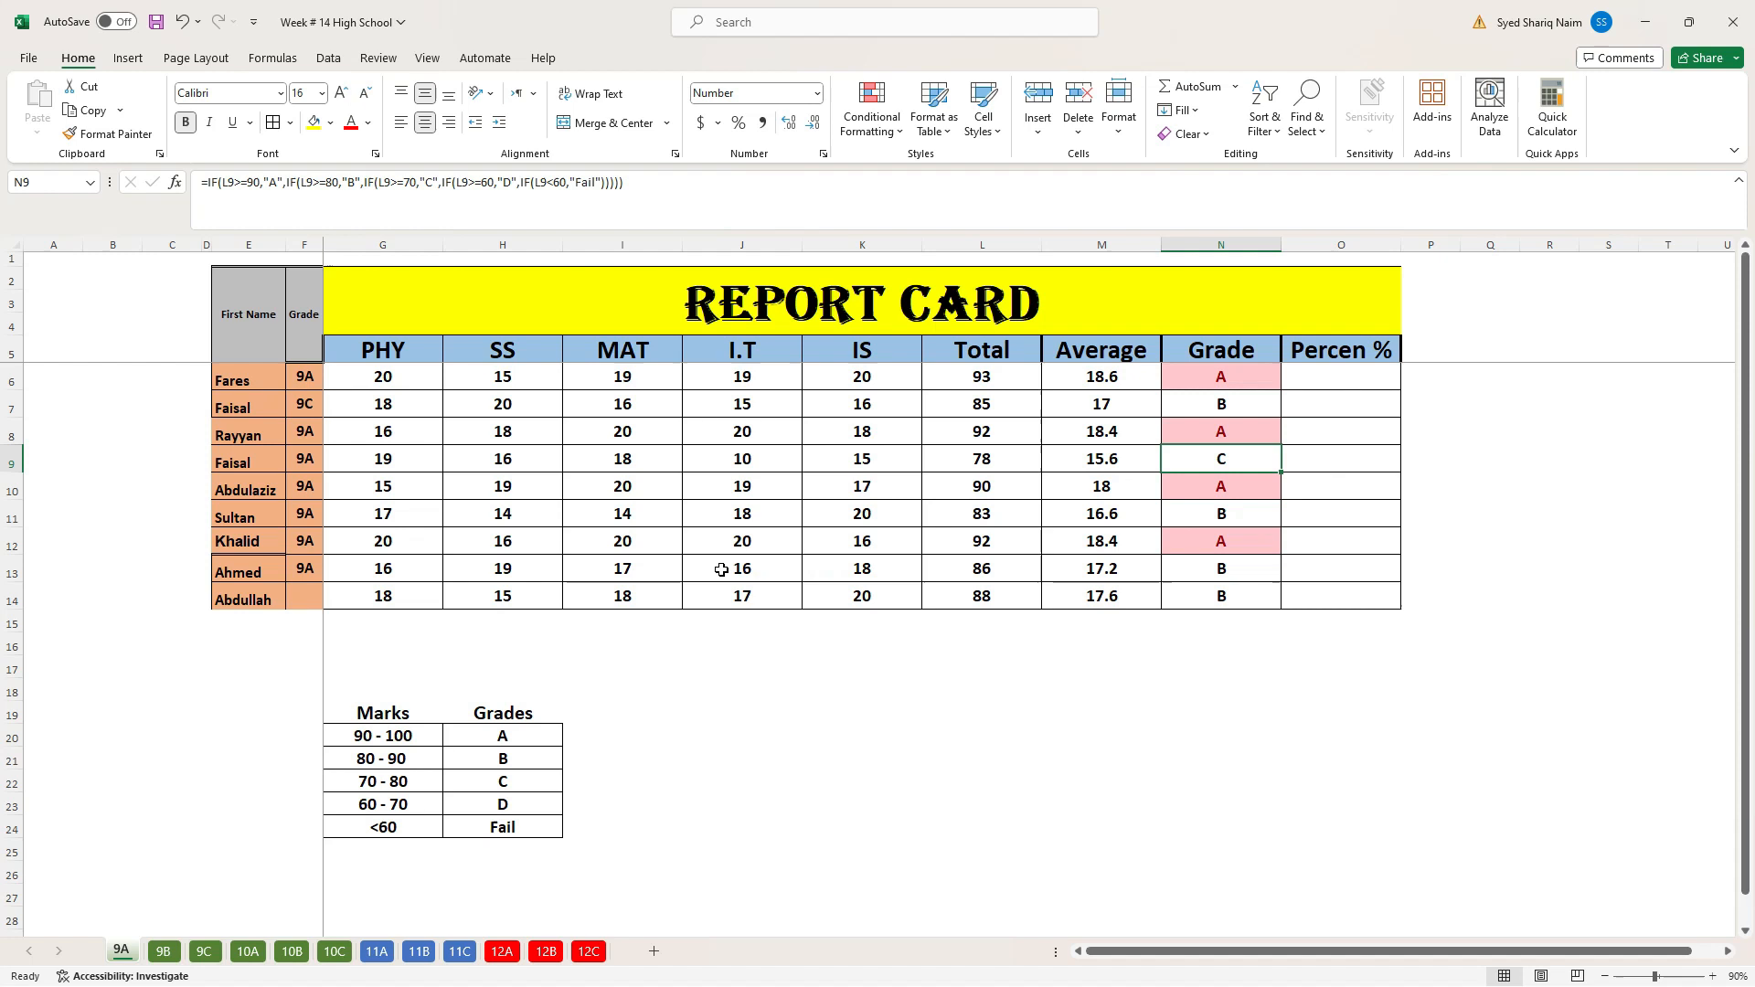
# Set the MAT mark in I13 to 10
pyautogui.click(639, 569)
pyautogui.write('10')
pyautogui.press('Return')
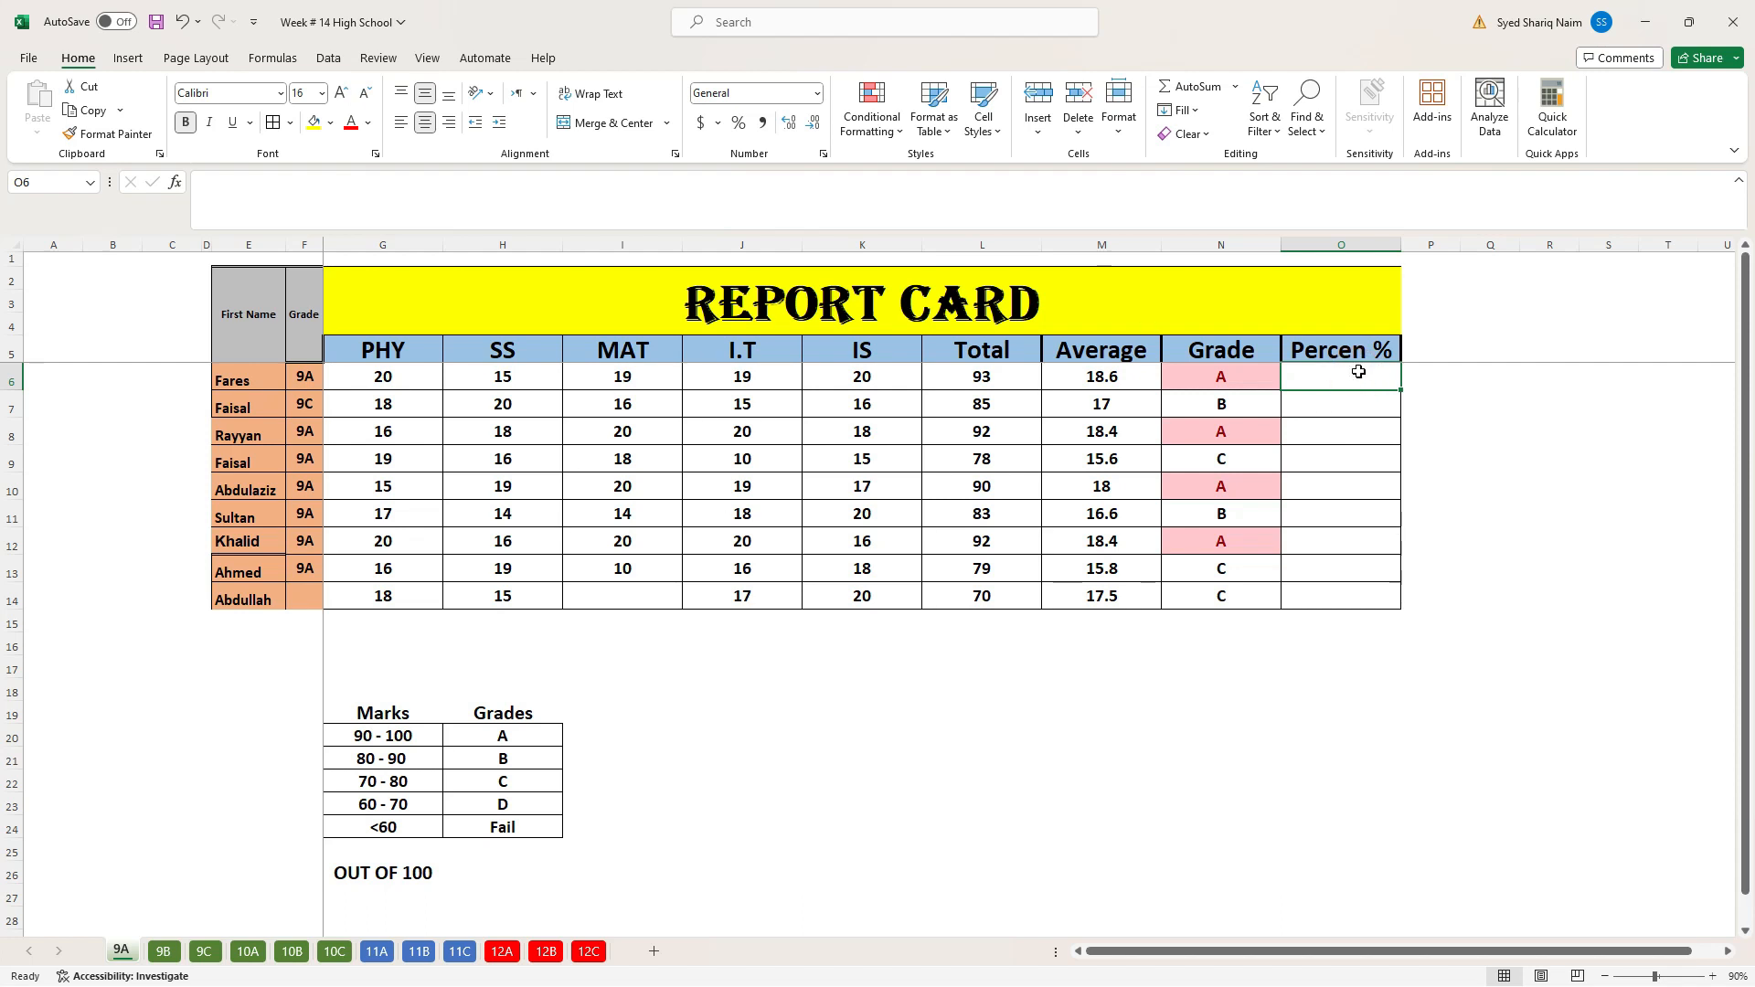
# Review the values in the Total column against the "OUT OF 100" note in G26
pyautogui.click(991, 378)
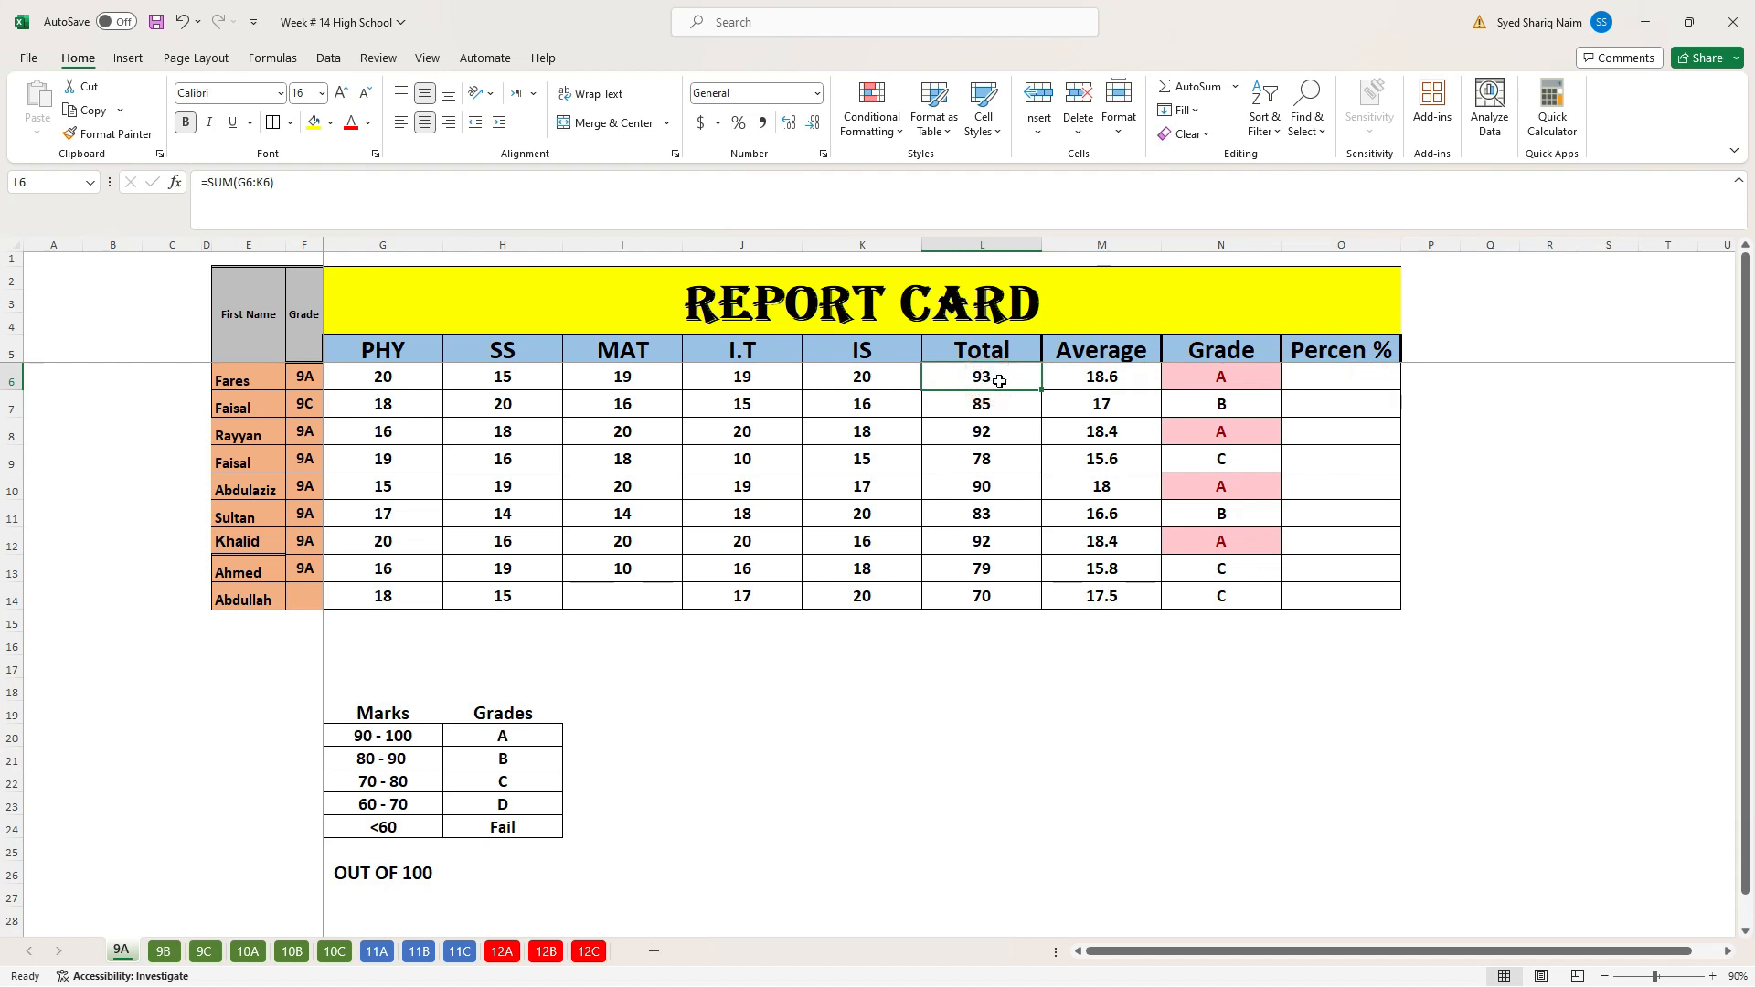
pyautogui.moveTo(999, 381); pyautogui.dragTo(1005, 574)
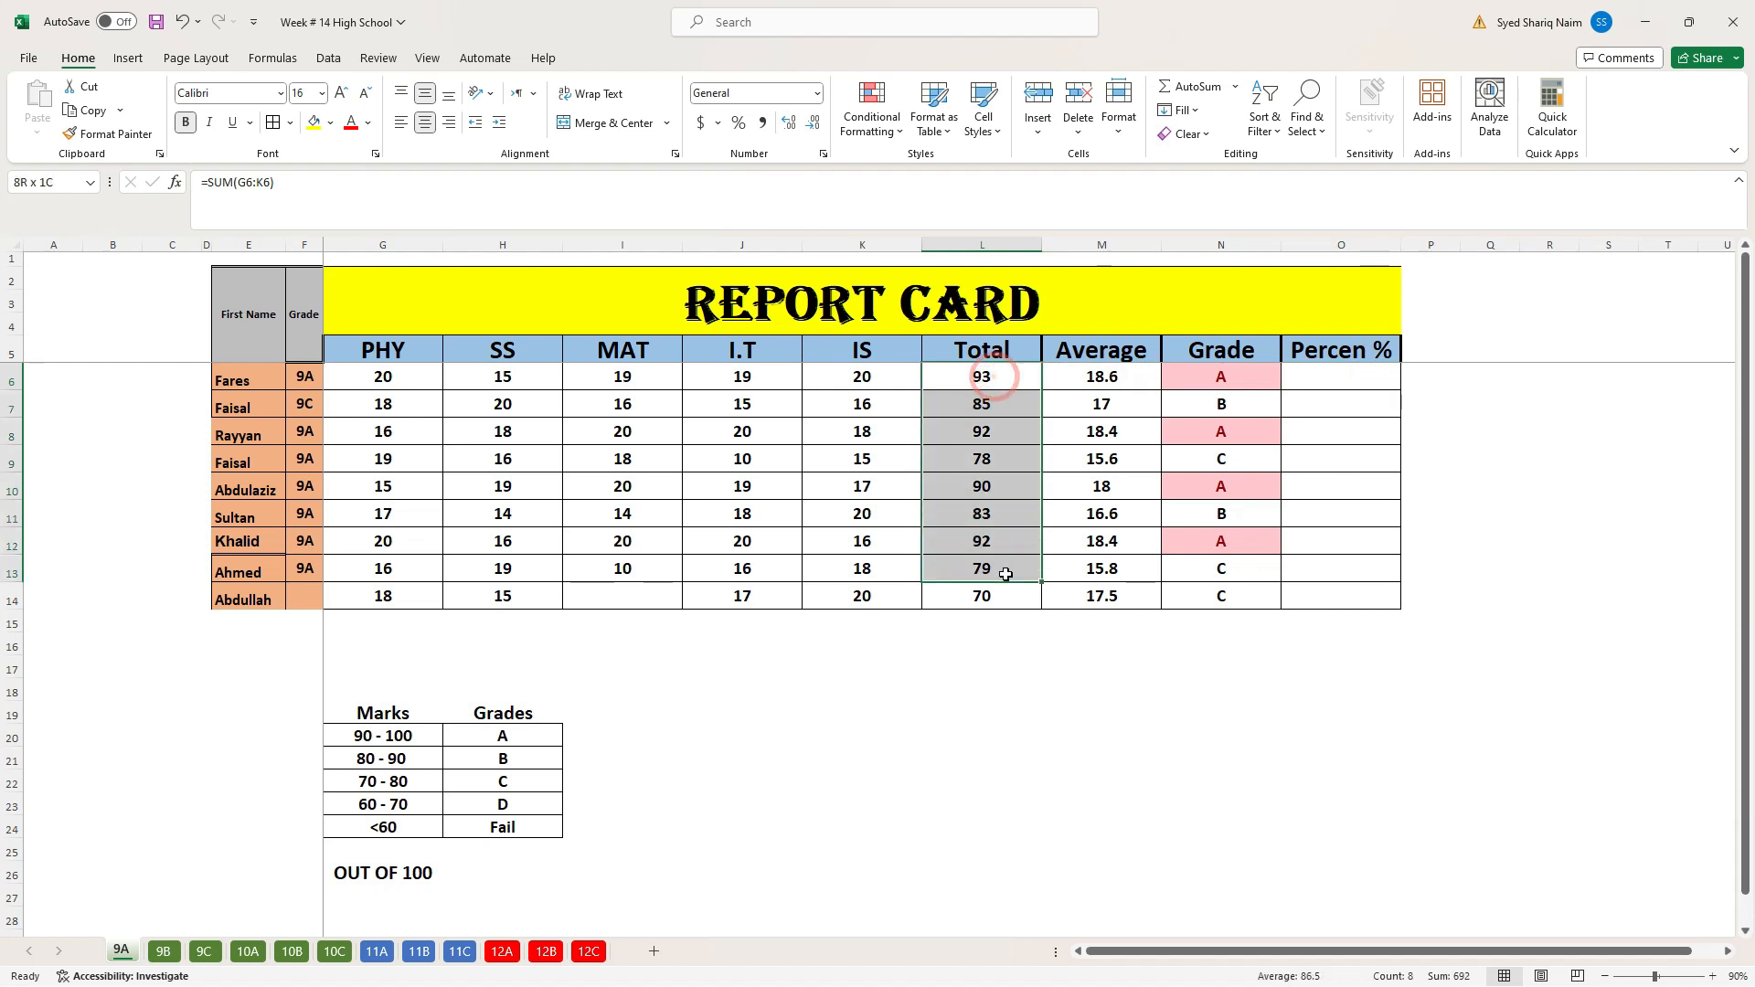
pyautogui.click(381, 874)
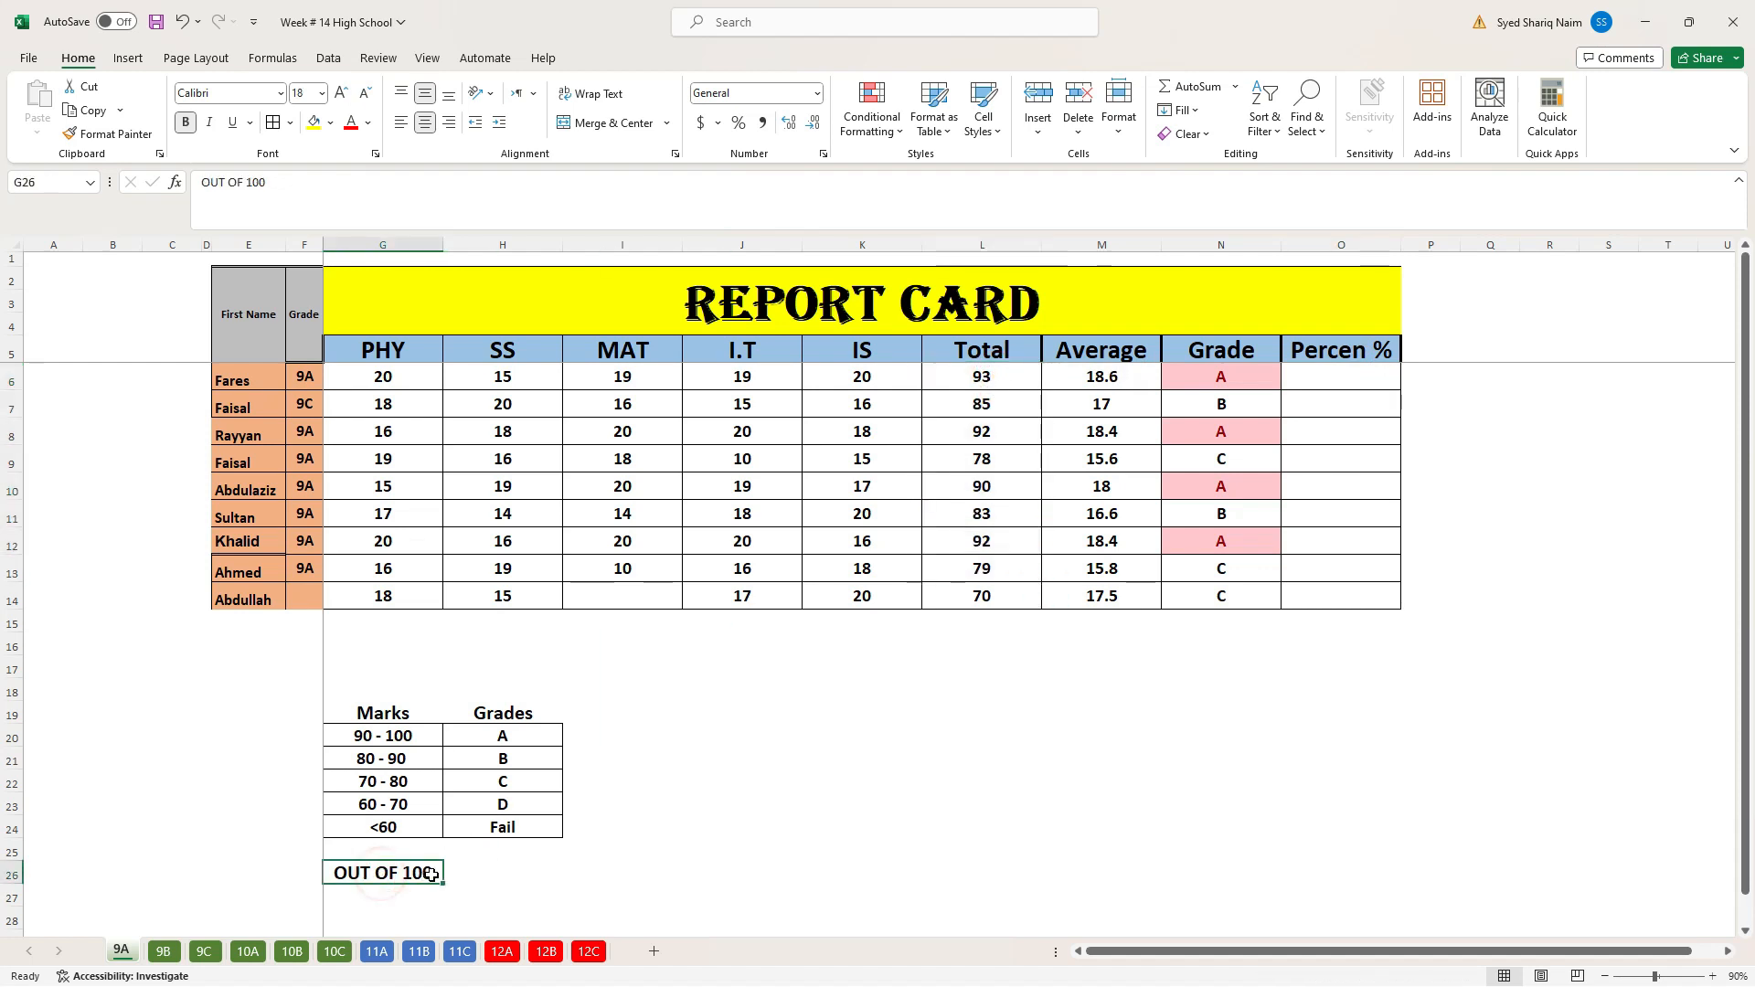
pyautogui.click(1004, 380)
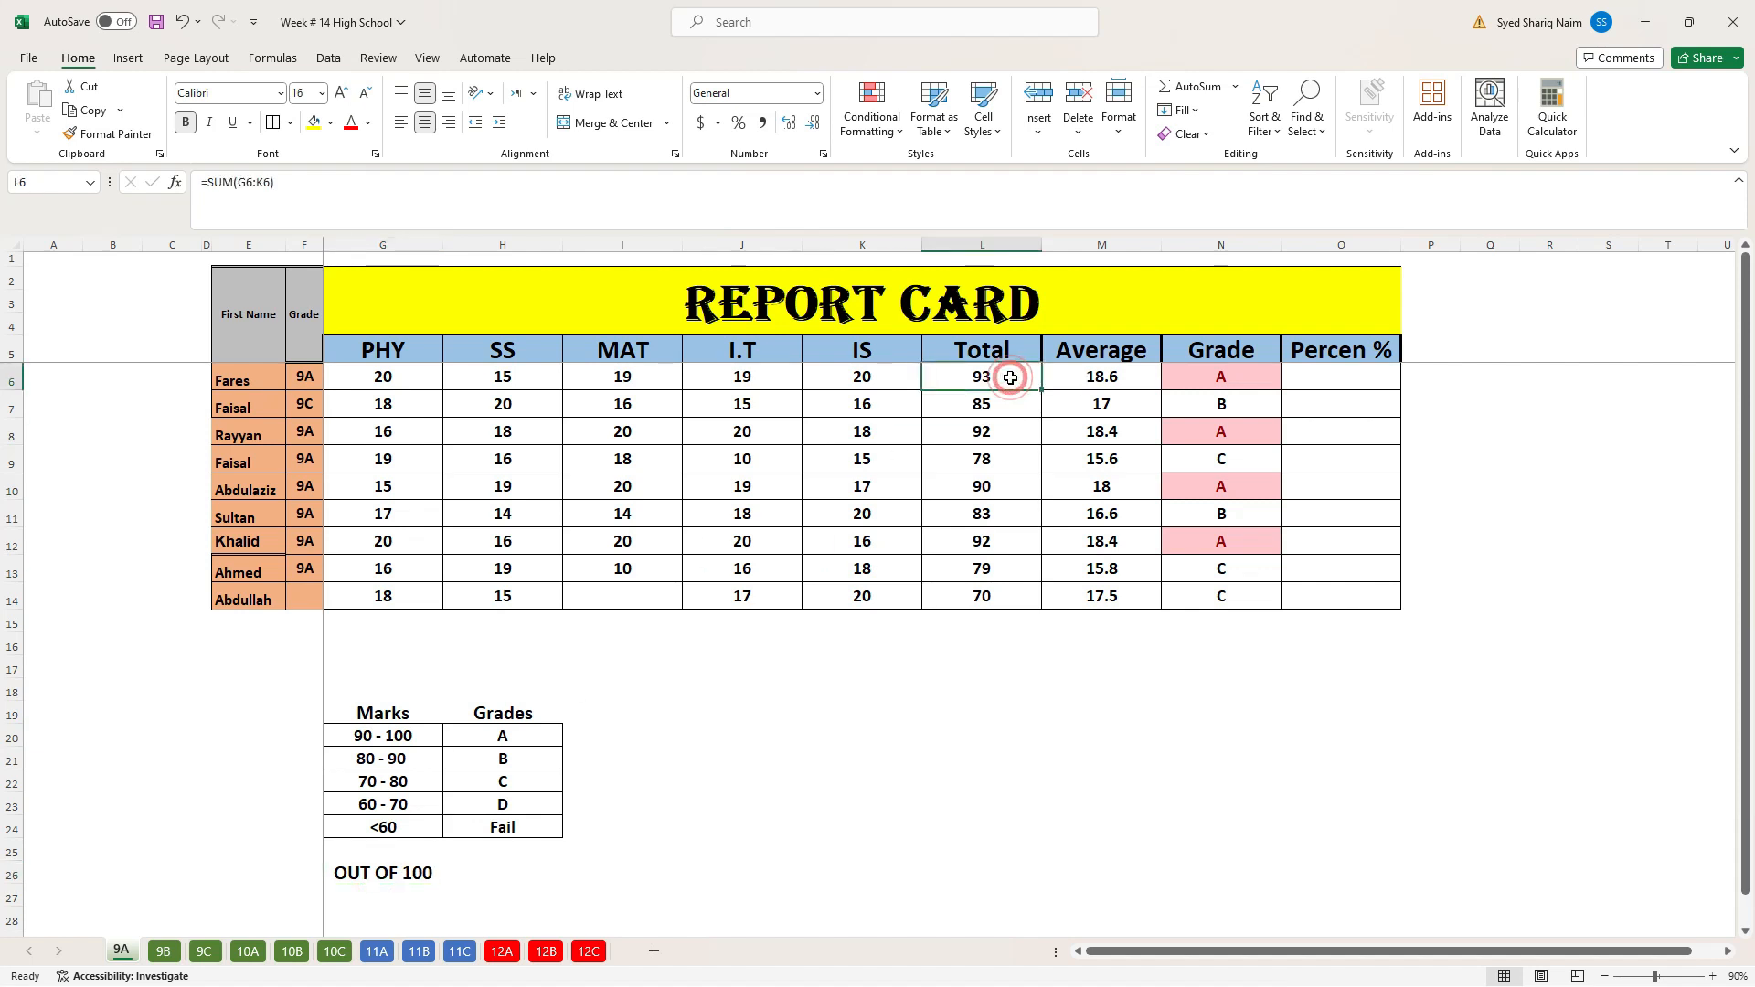
pyautogui.click(1010, 410)
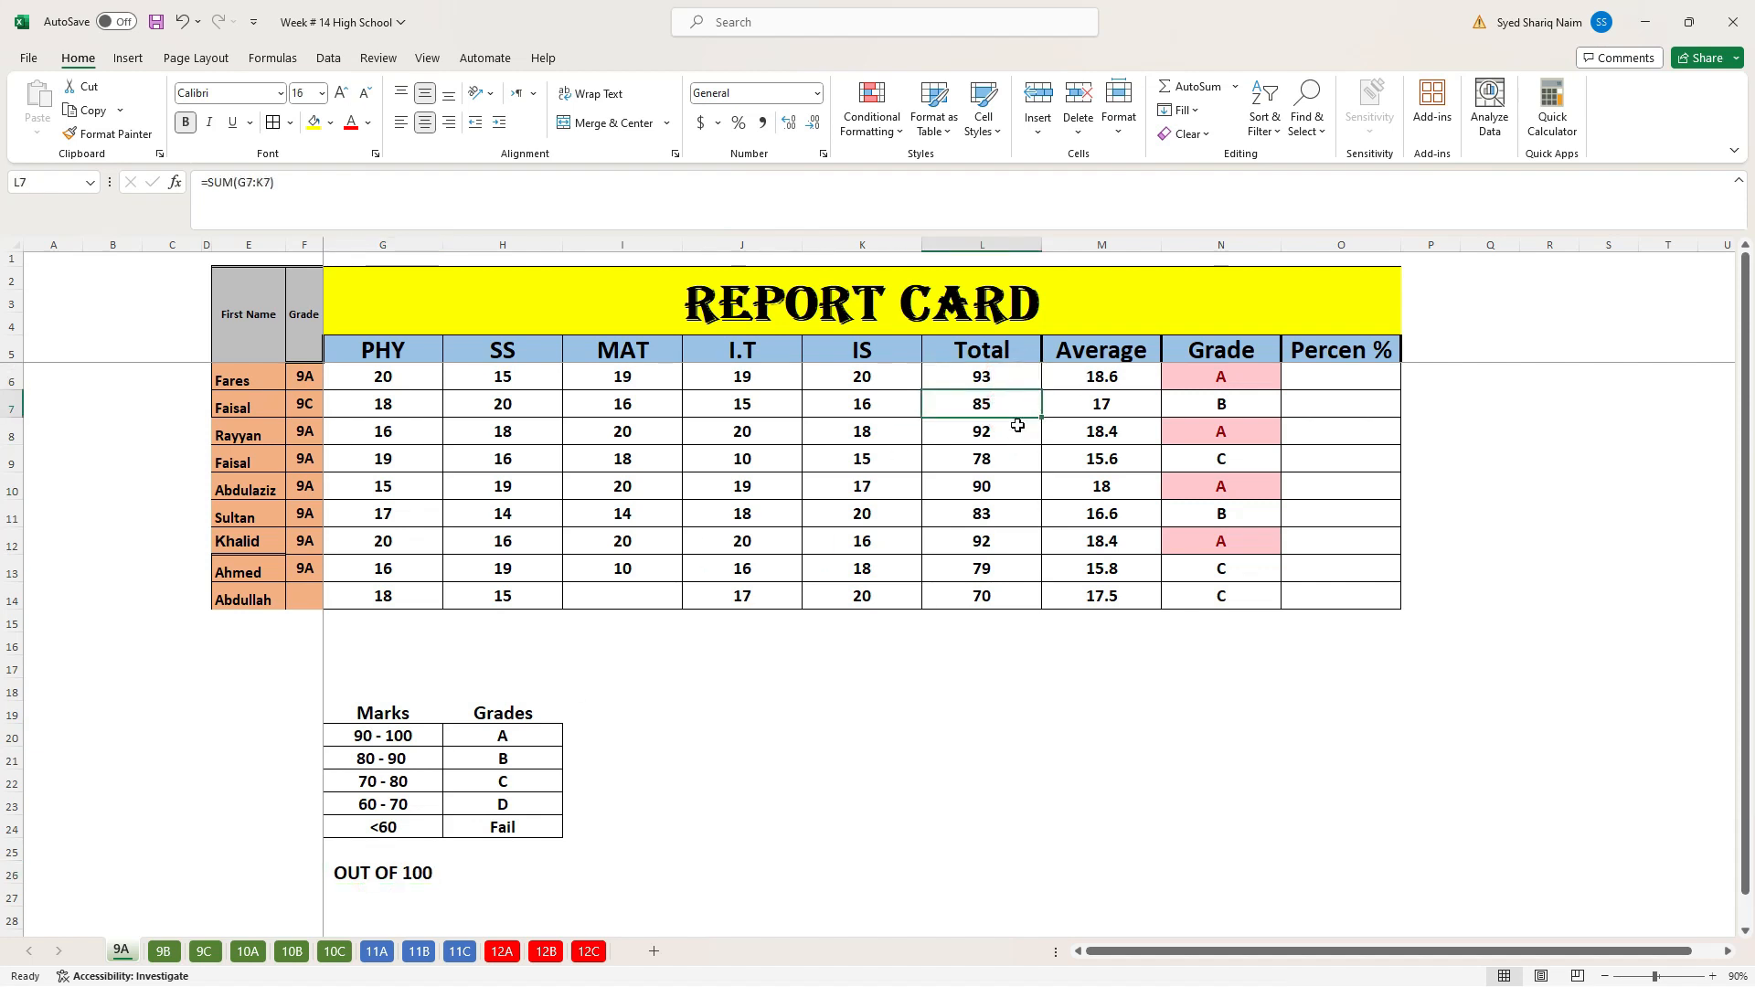
pyautogui.moveTo(1017, 430); pyautogui.dragTo(1003, 595)
pyautogui.click(1003, 595)
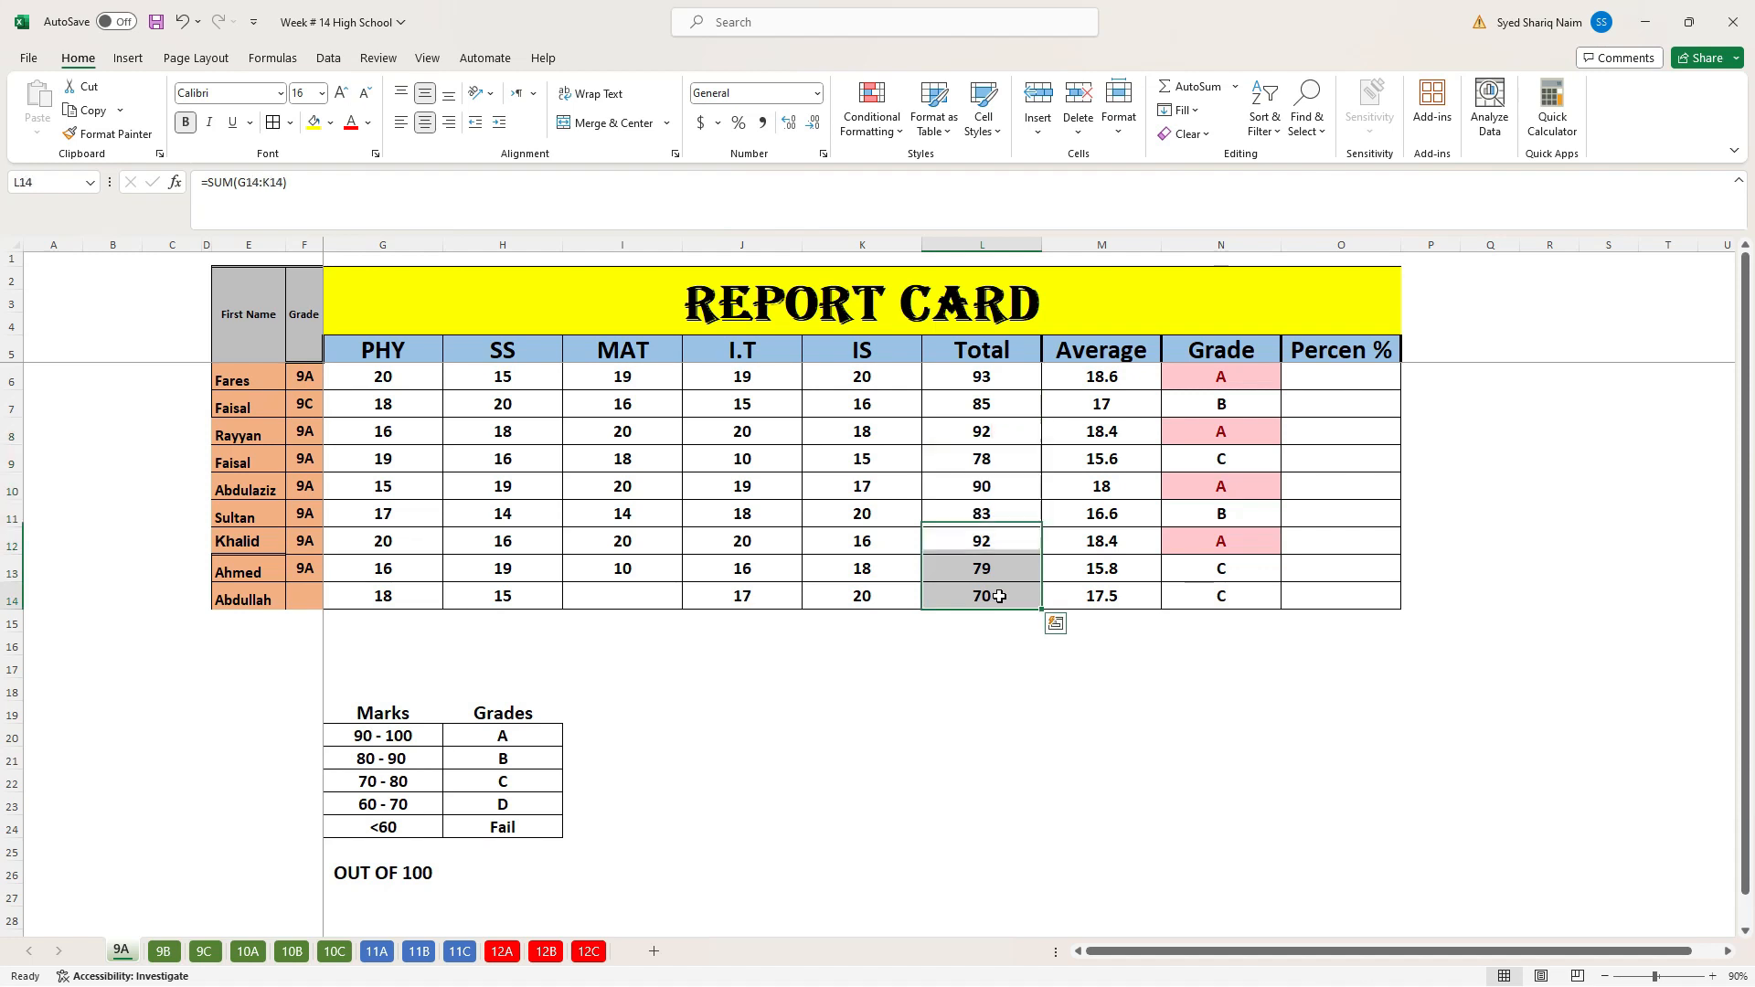
# Enter the percentage formula =L6/100*100 in Percen % cell O6
pyautogui.click(1345, 374)
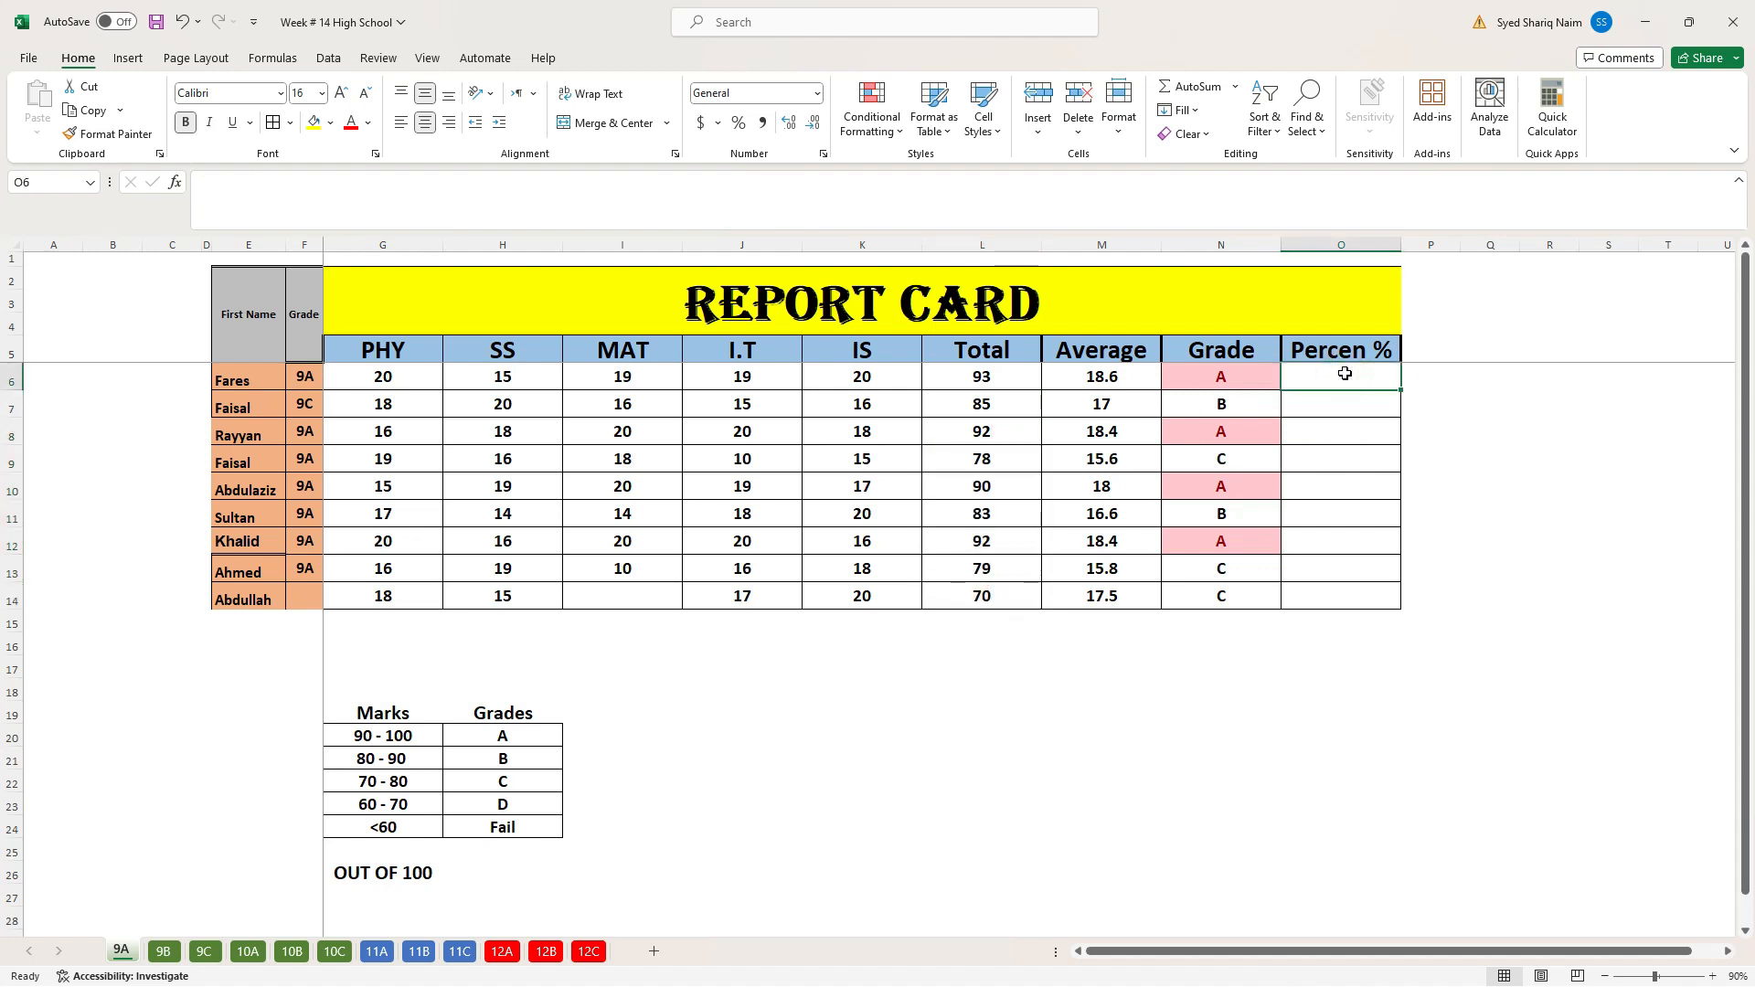
pyautogui.write('=')
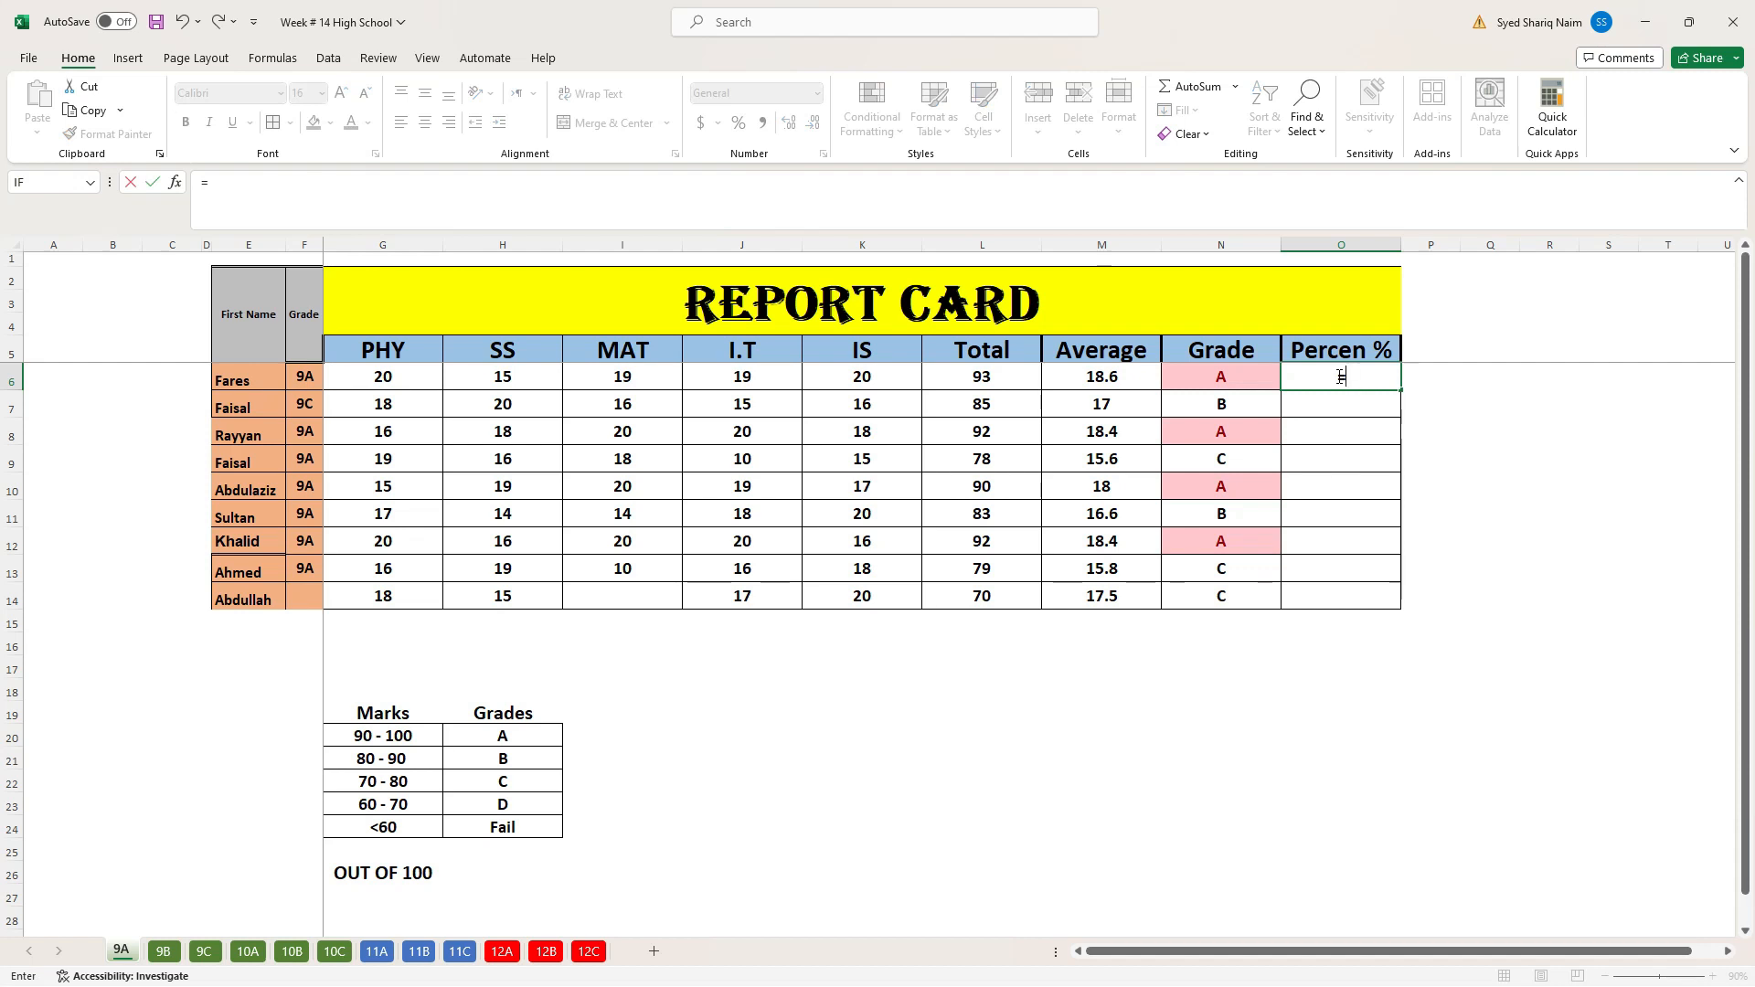
pyautogui.click(1003, 378)
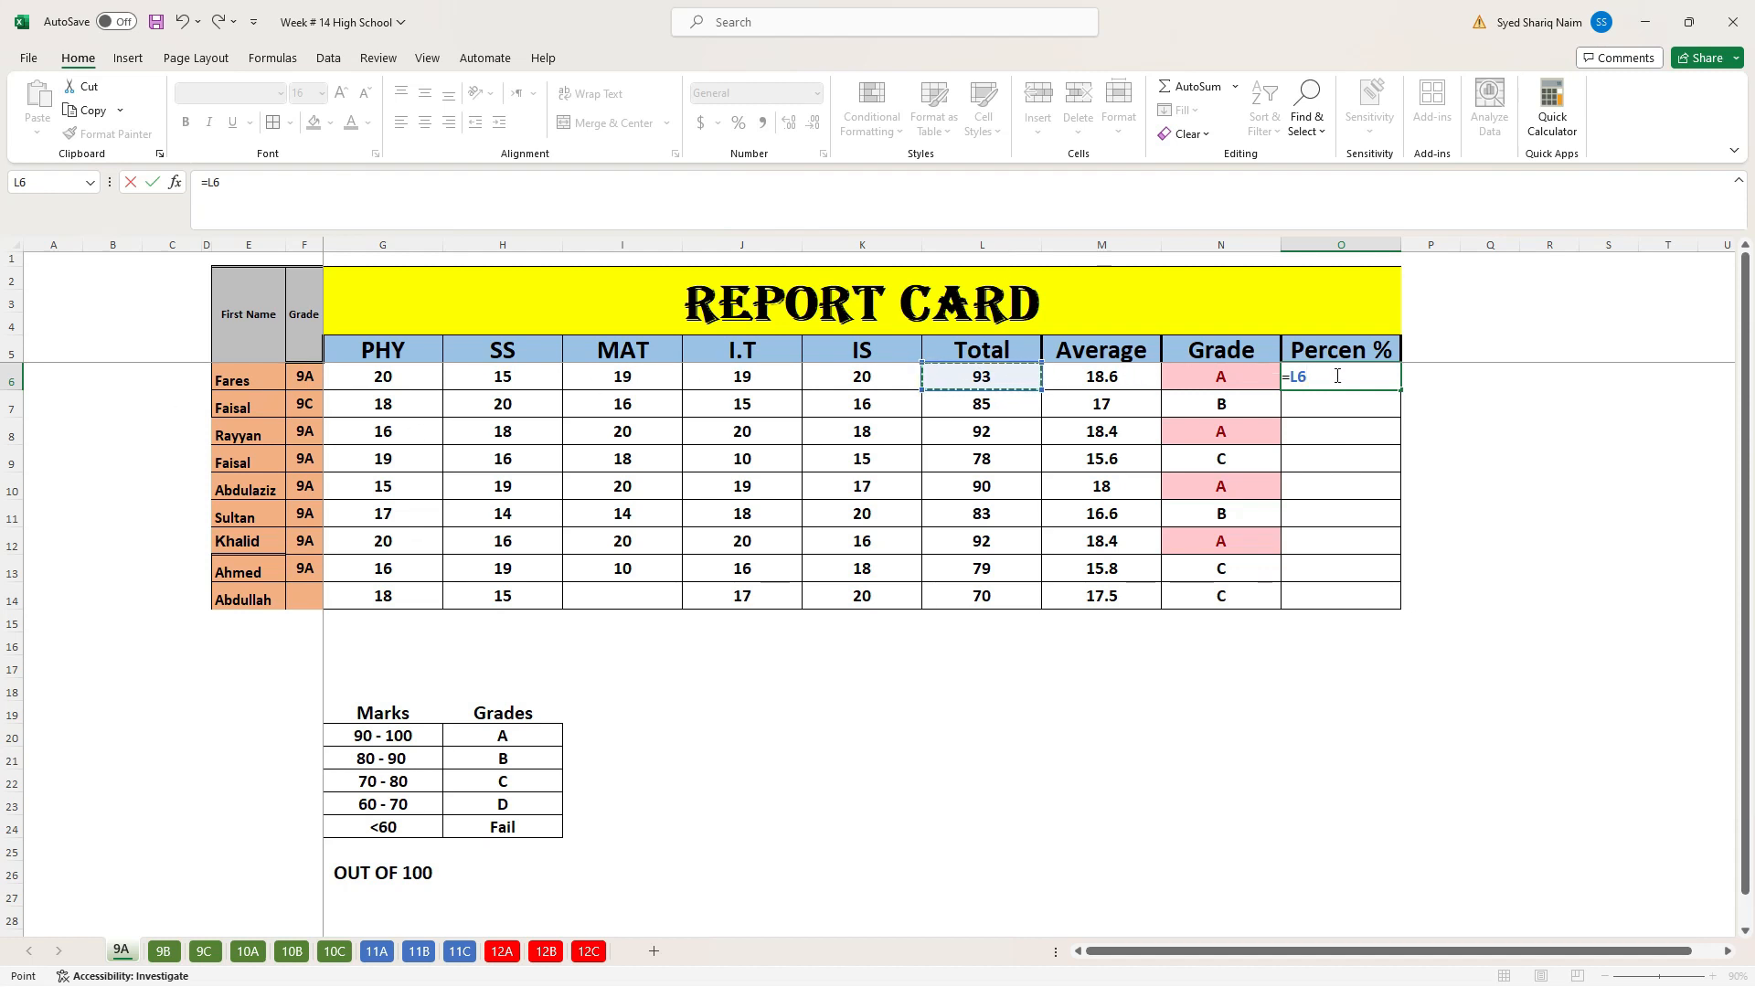
pyautogui.write('/100*100')
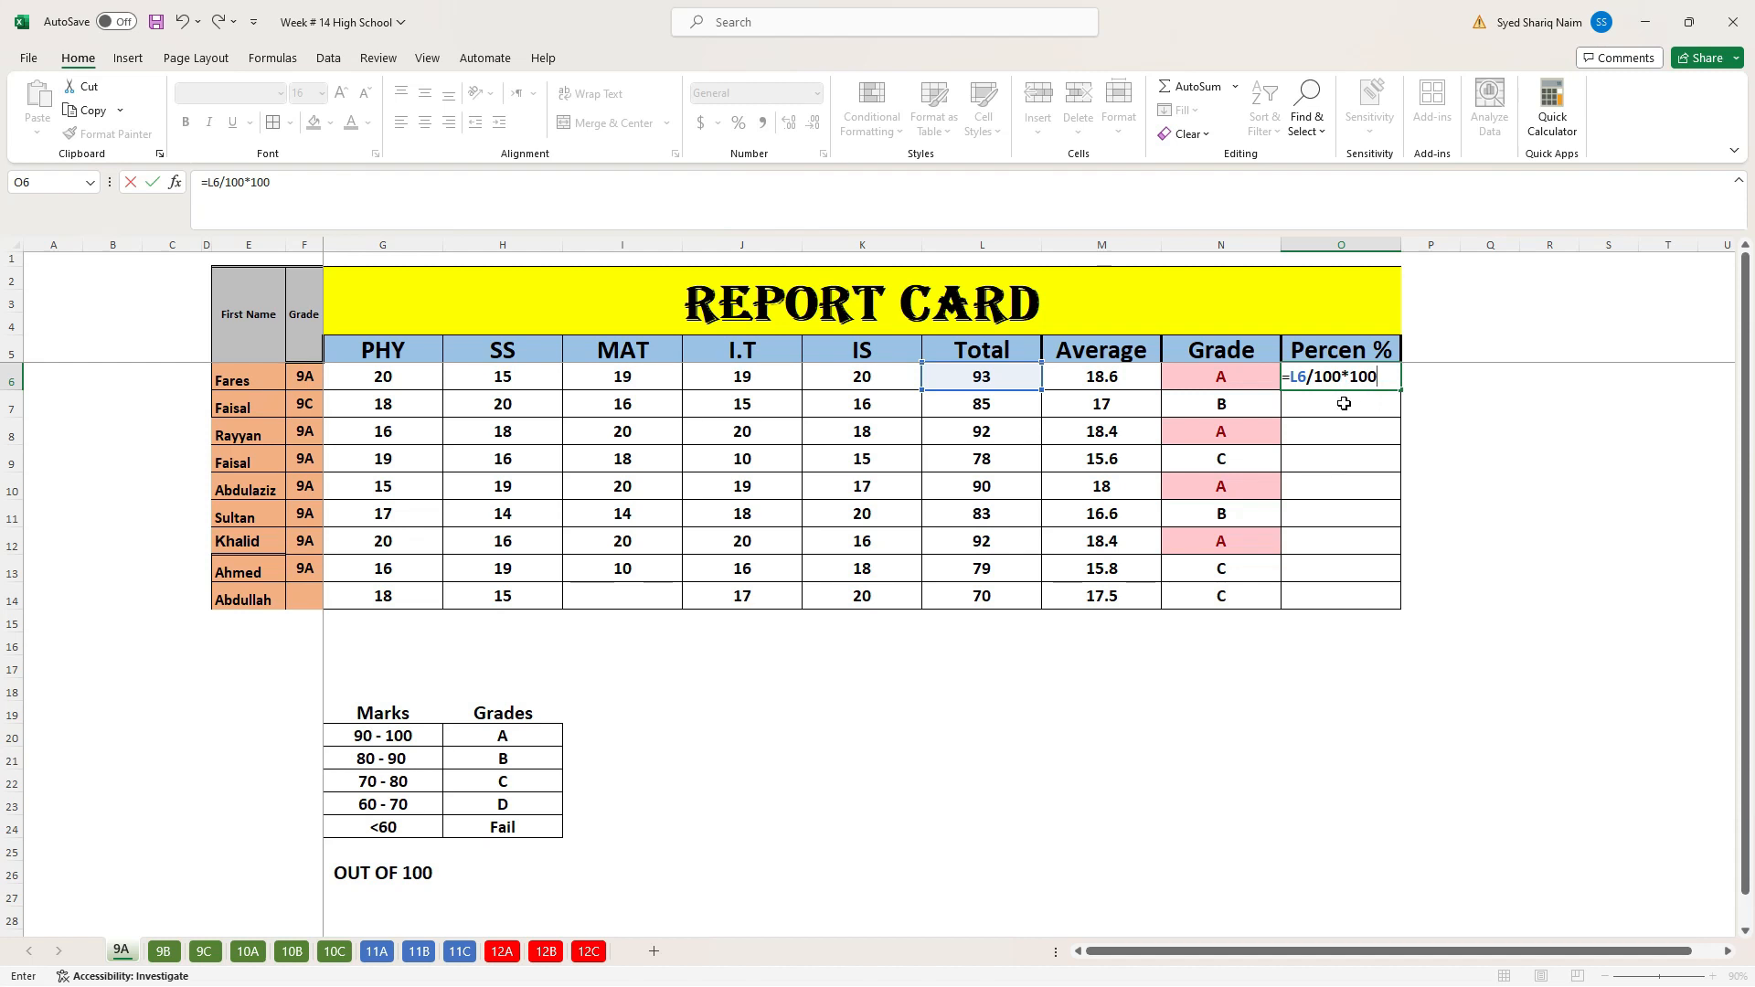
pyautogui.press('Return')
# Fill the percentage formula from O6 down through O14
pyautogui.click(1381, 371)
pyautogui.moveTo(1401, 393); pyautogui.dragTo(1388, 598)
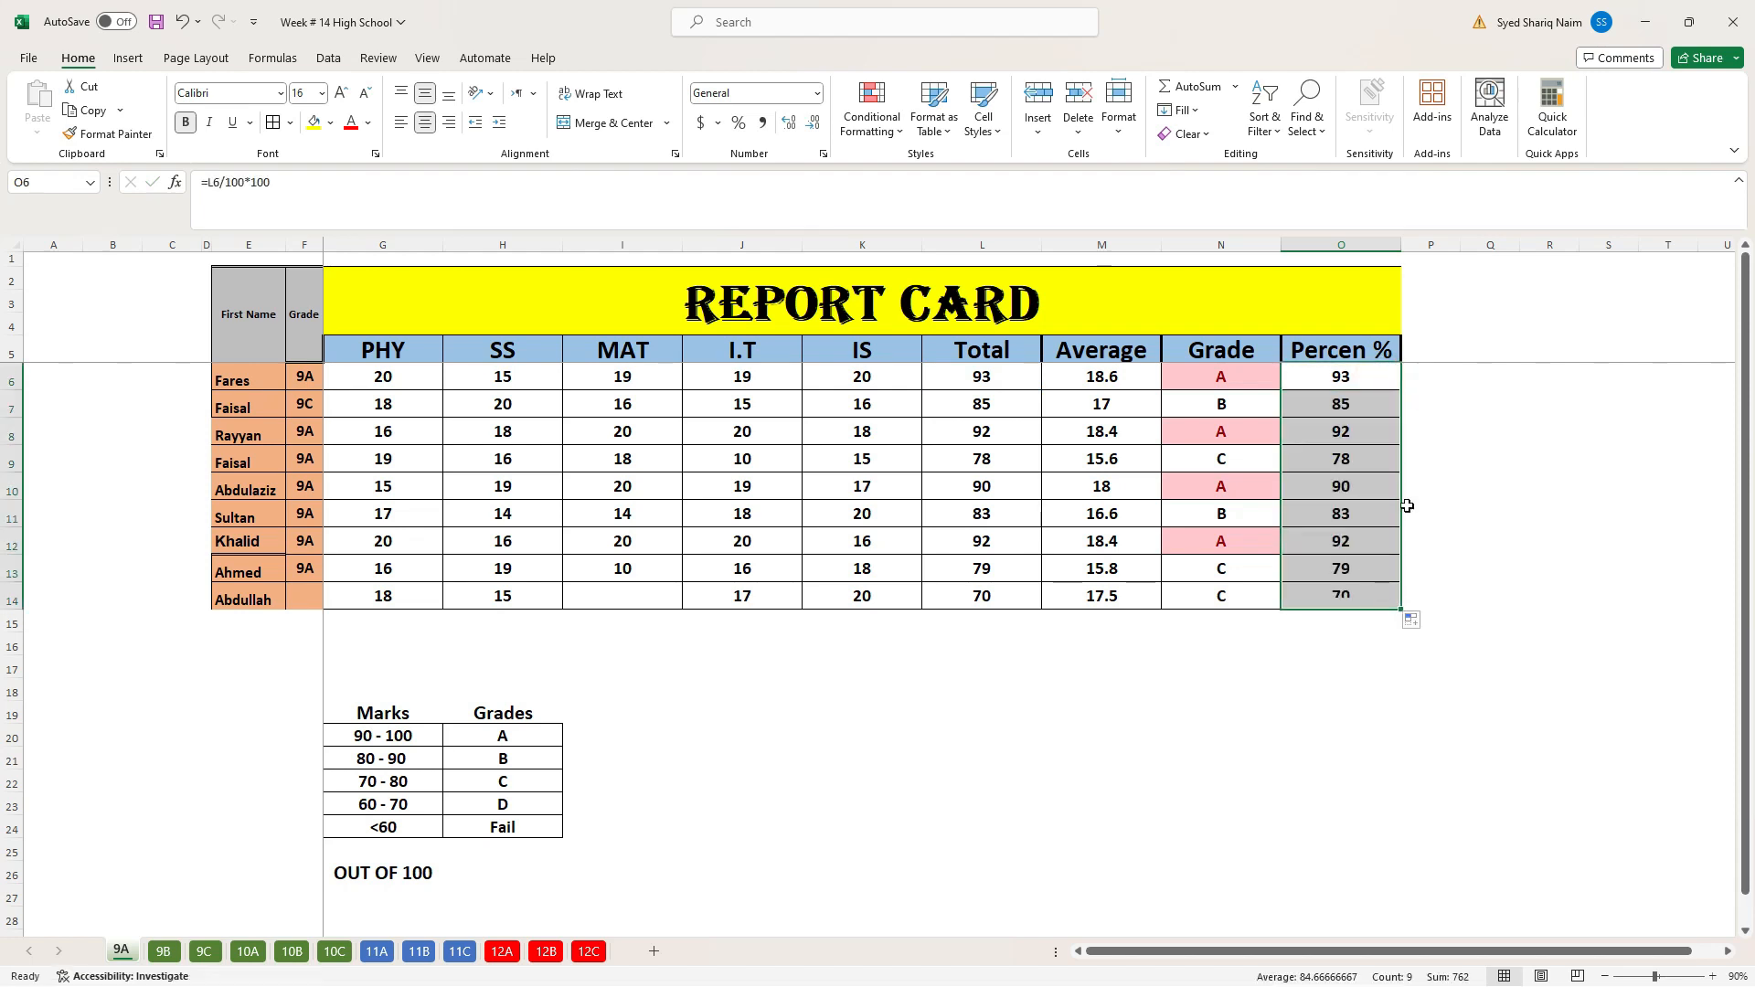
pyautogui.click(1364, 447)
pyautogui.click(1365, 539)
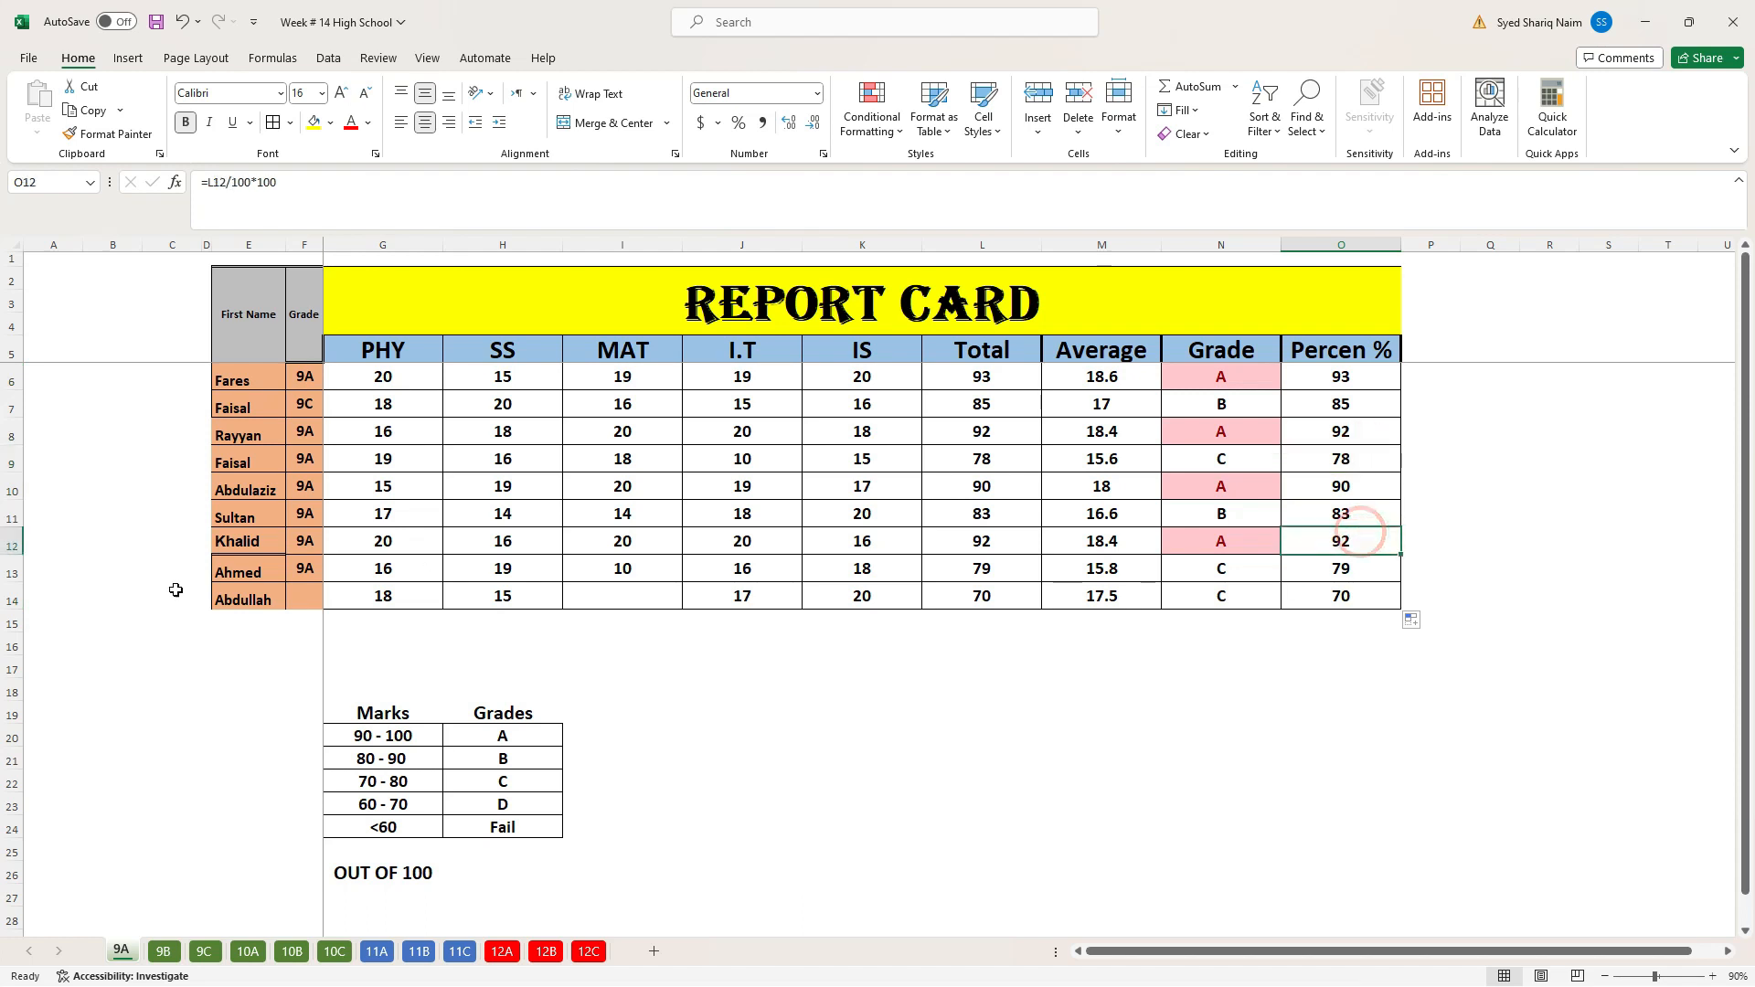
# Copy the class value 9A from F13 into the empty cell F14
pyautogui.click(307, 567)
pyautogui.hotkey('ctrl', 'c')
pyautogui.click(313, 592)
pyautogui.press('Return')
# Review the Total, Average, Grade and Percen % columns, examining their formulas, results and headers
pyautogui.click(974, 379)
pyautogui.click(1111, 379)
pyautogui.click(1214, 379)
pyautogui.click(1365, 381)
pyautogui.click(1211, 455)
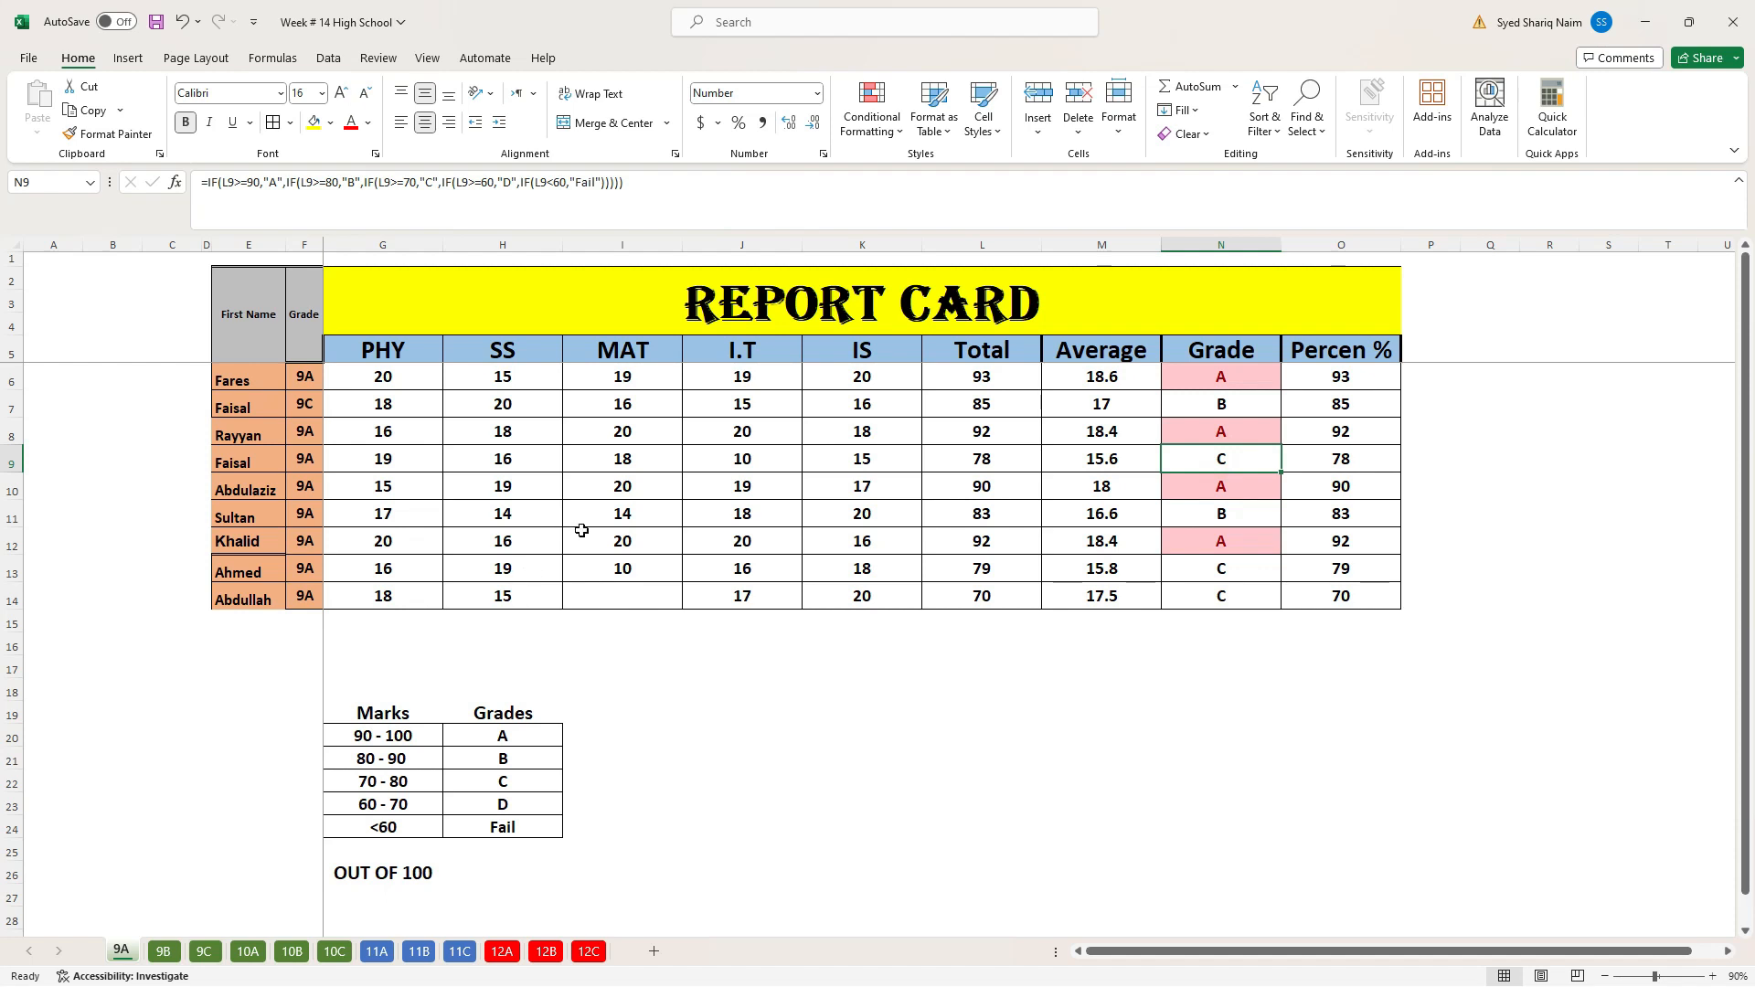
pyautogui.moveTo(1377, 356); pyautogui.dragTo(1362, 378)
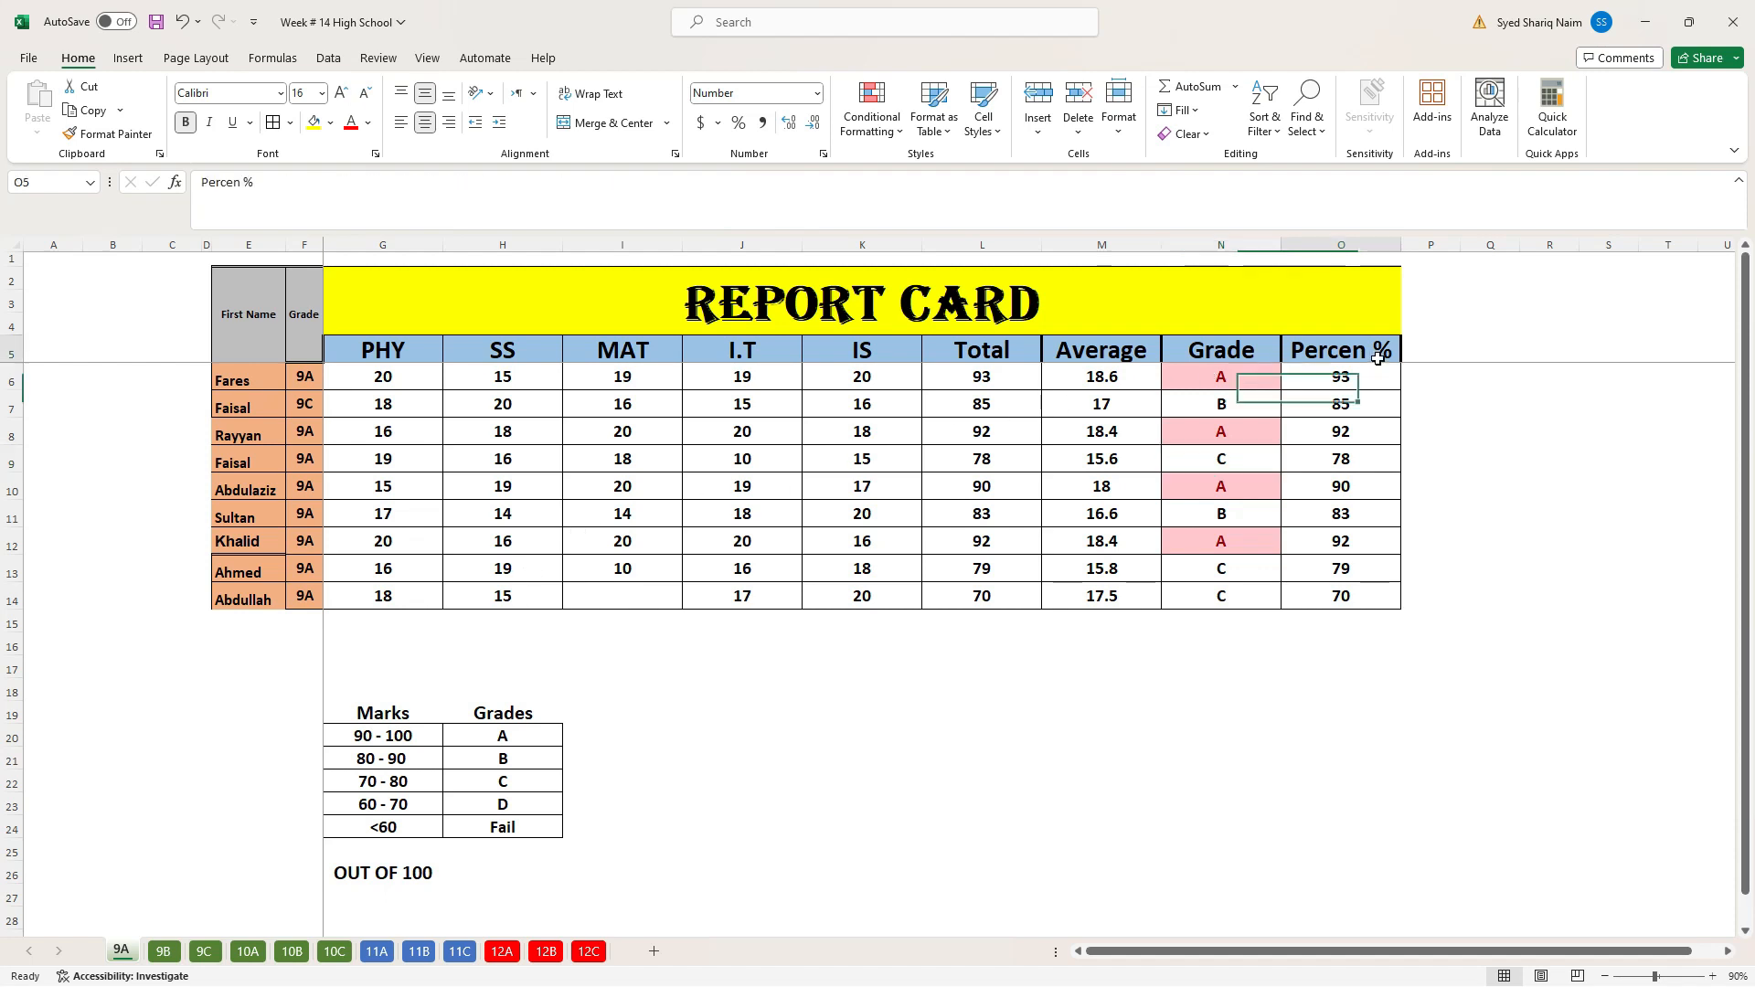
pyautogui.click(894, 350)
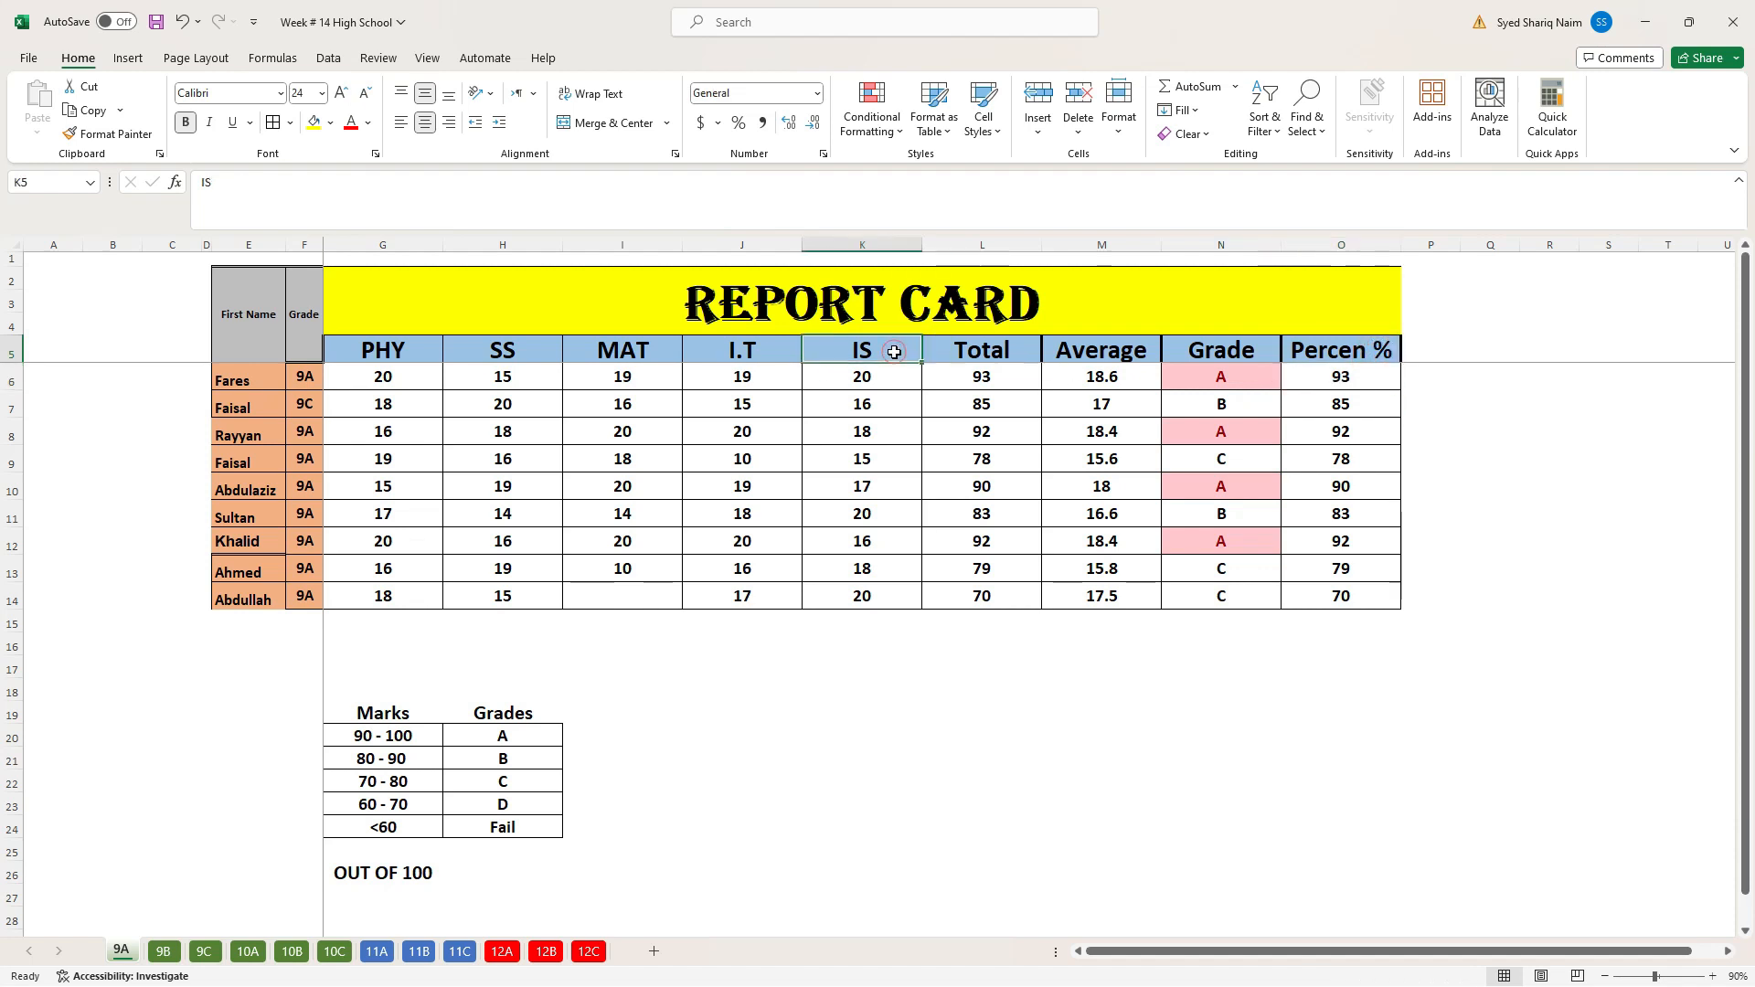
pyautogui.moveTo(981, 350); pyautogui.dragTo(1343, 596)
pyautogui.click(993, 522)
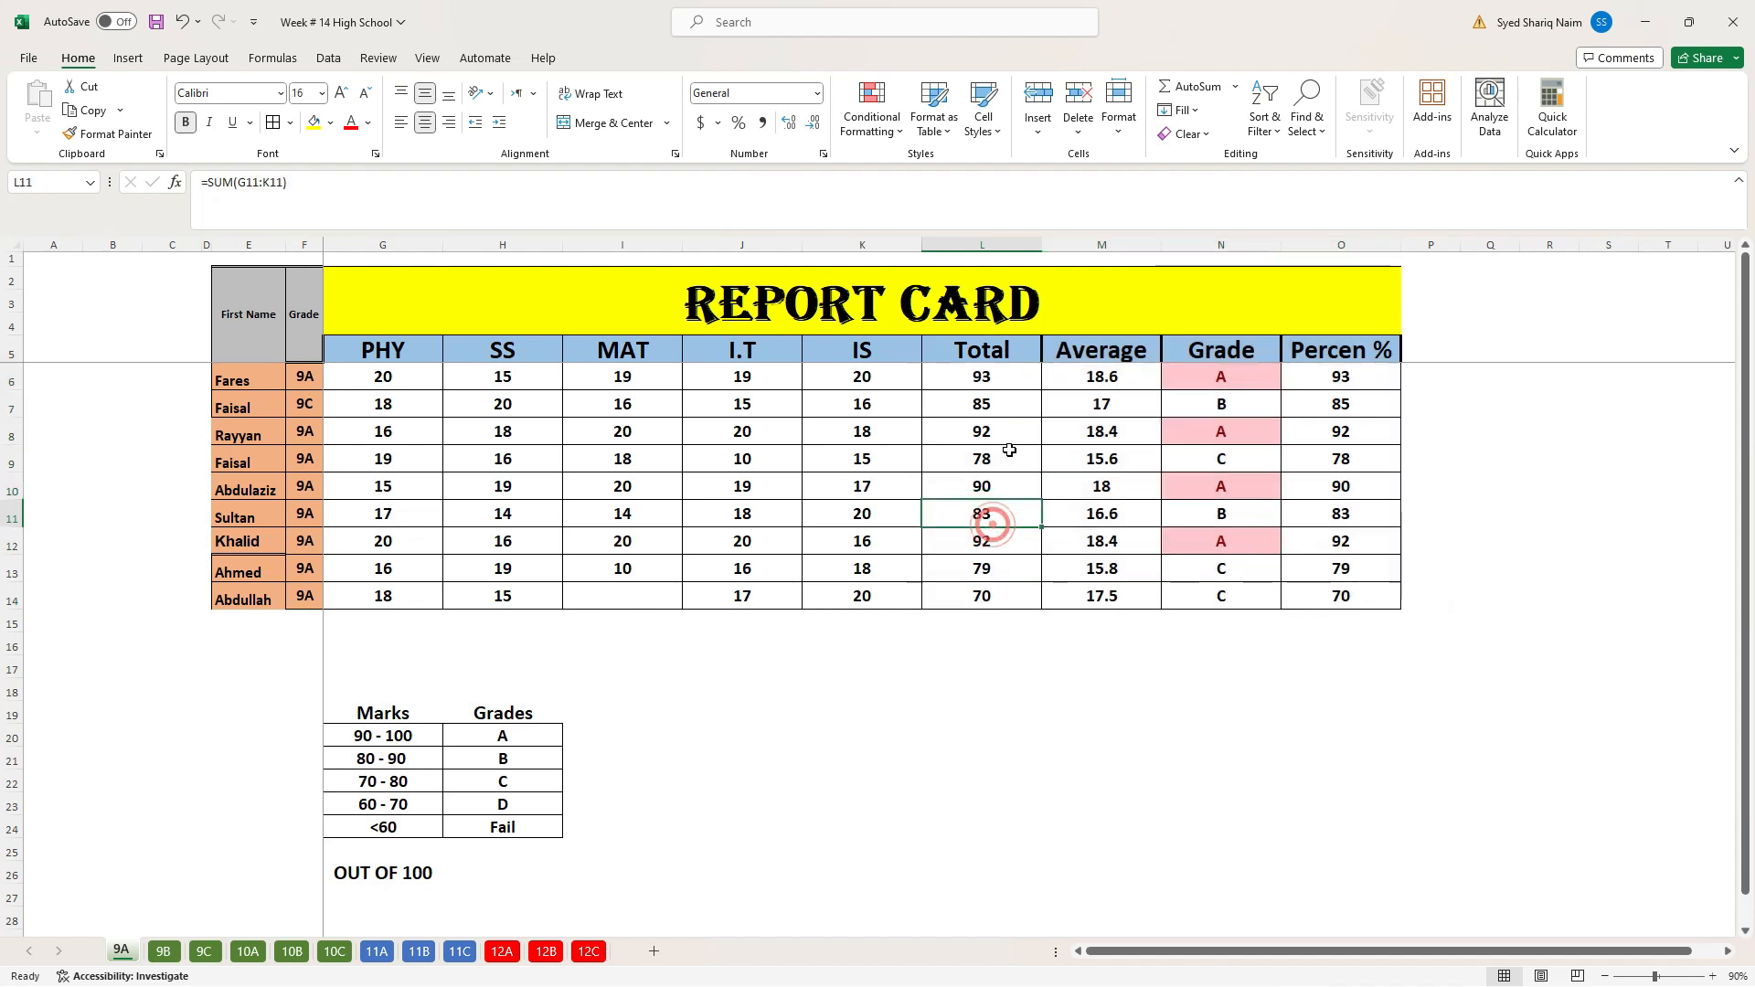
pyautogui.click(1122, 413)
pyautogui.click(1093, 354)
pyautogui.click(985, 355)
pyautogui.click(1108, 351)
pyautogui.click(1216, 351)
pyautogui.click(1362, 350)
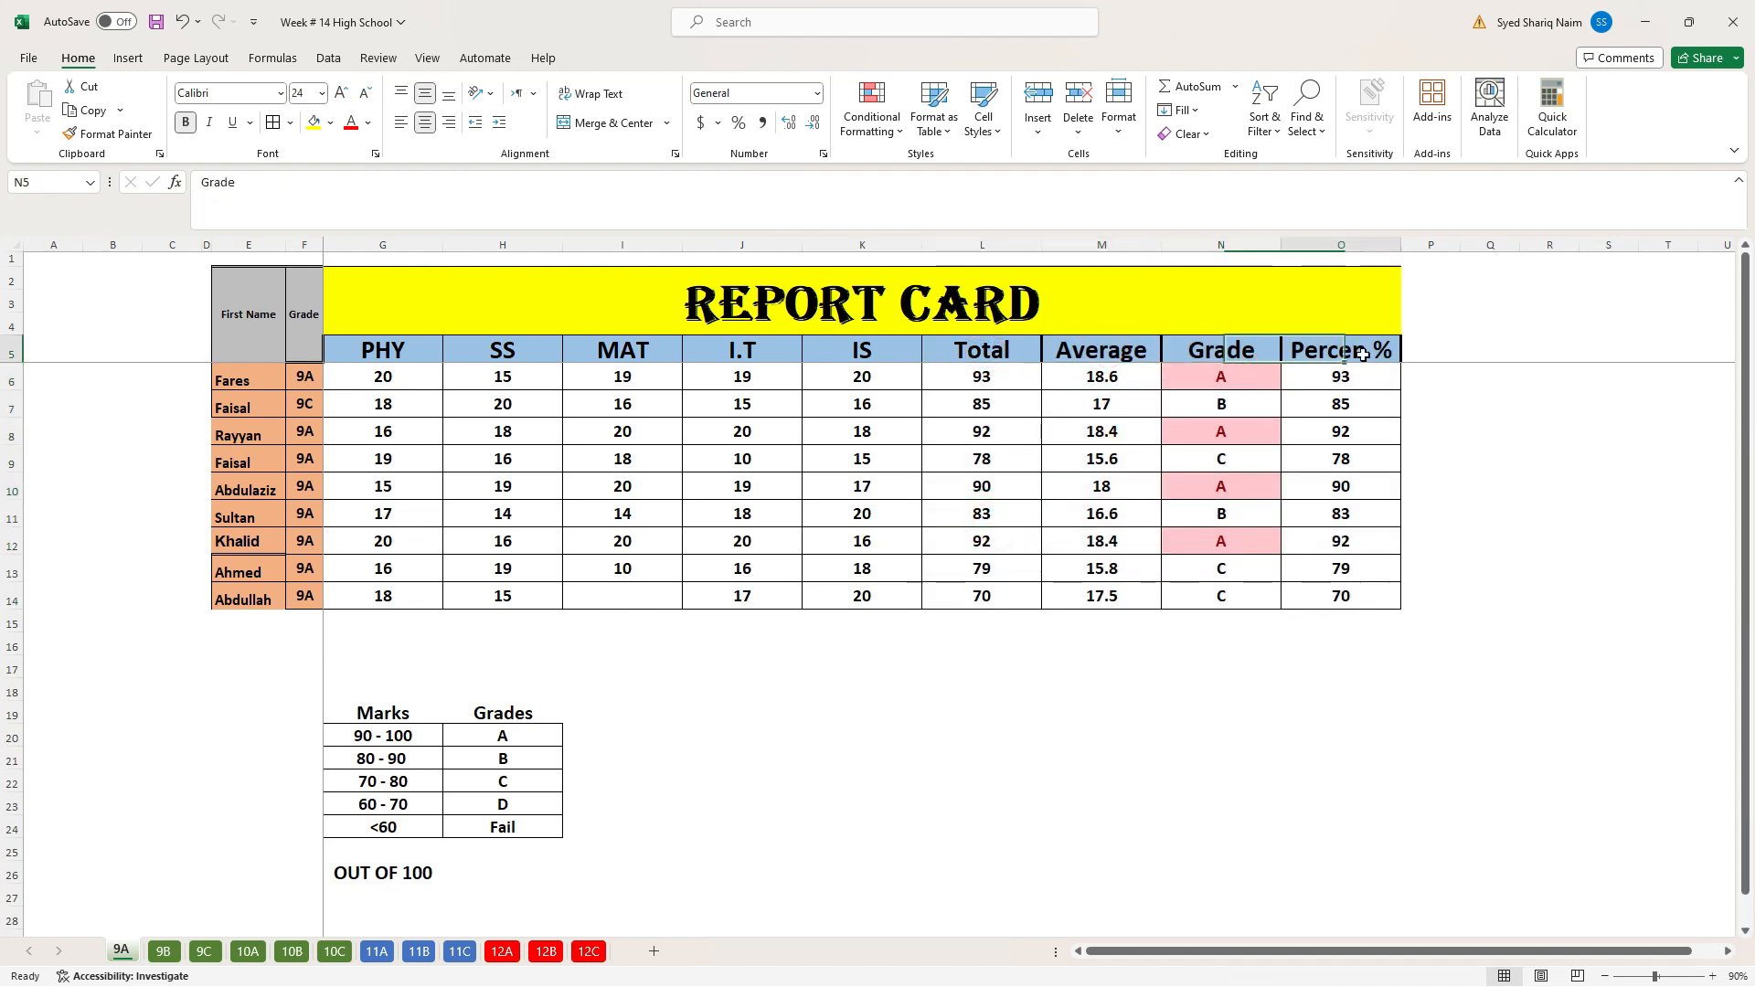